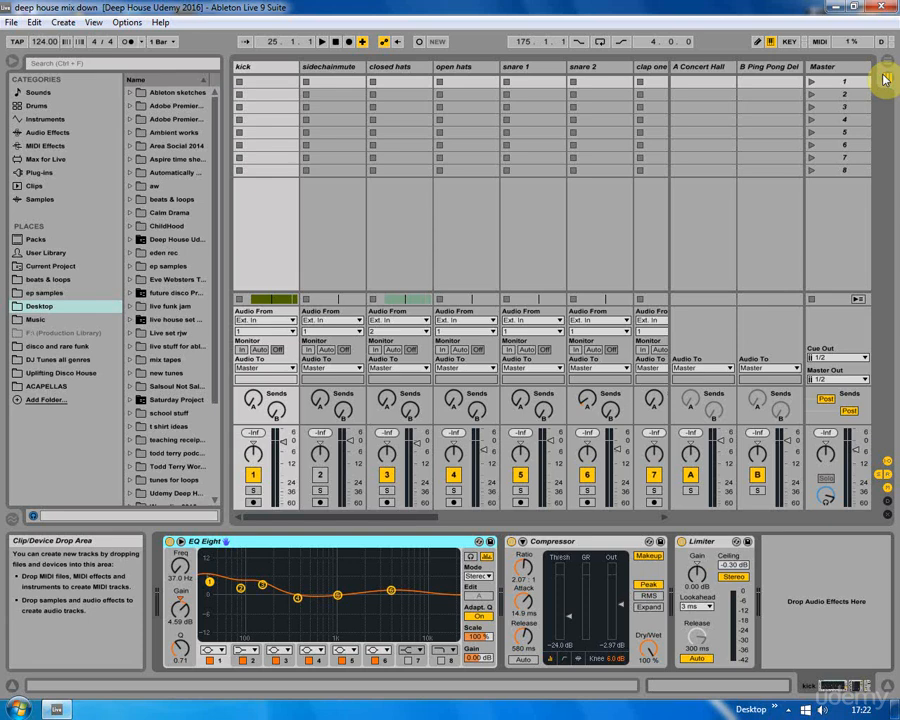
# In Arrangement View, loop the 16-bar kick section starting at bar 119 and play it from there
pyautogui.click(886, 62)
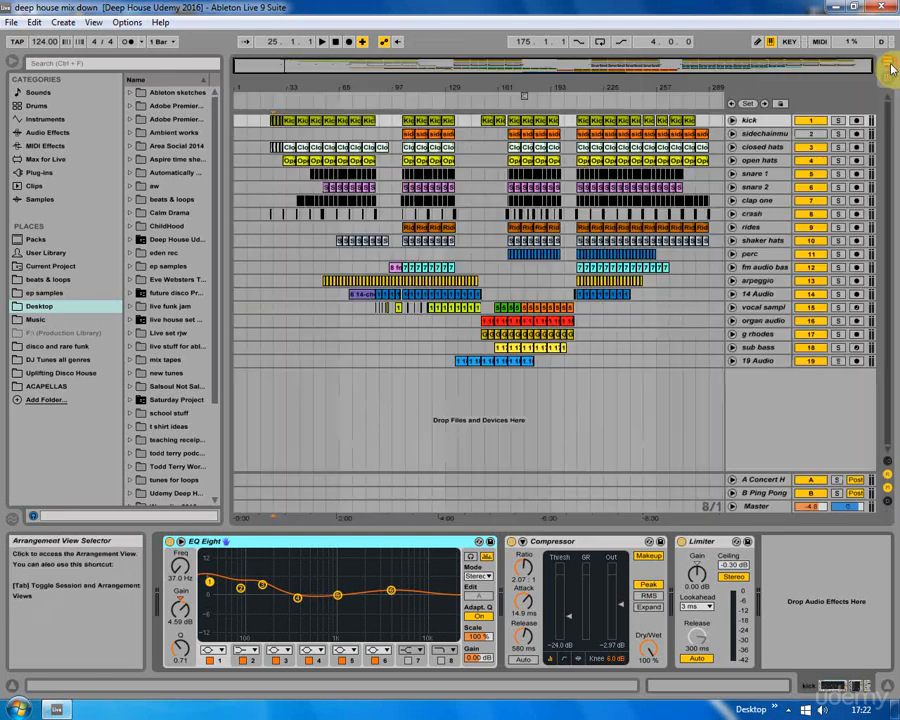
pyautogui.moveTo(534, 88); pyautogui.dragTo(653, 380)
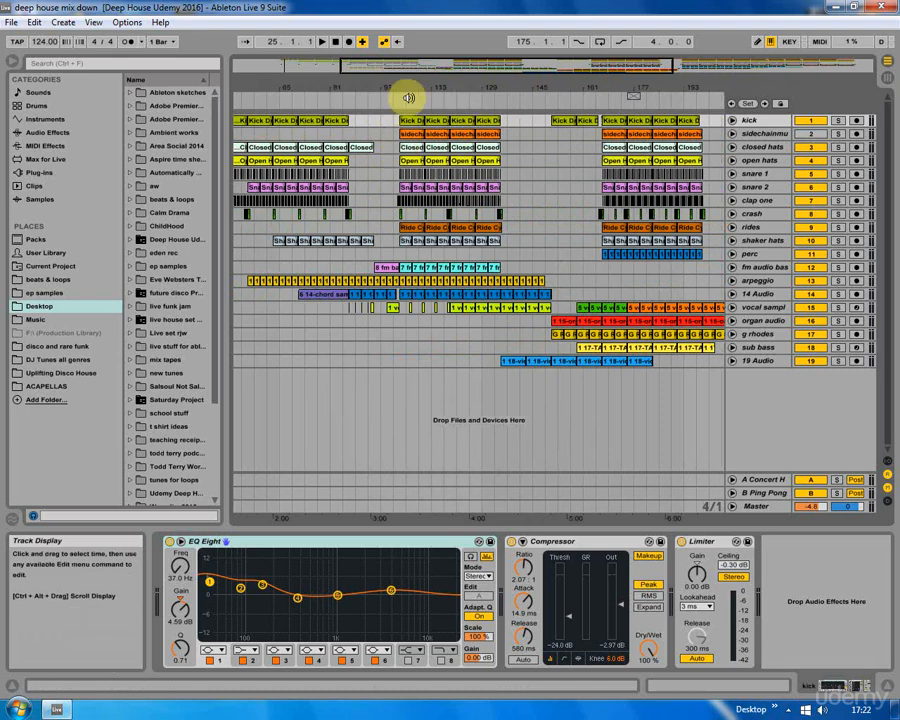
pyautogui.moveTo(417, 90); pyautogui.dragTo(417, 215)
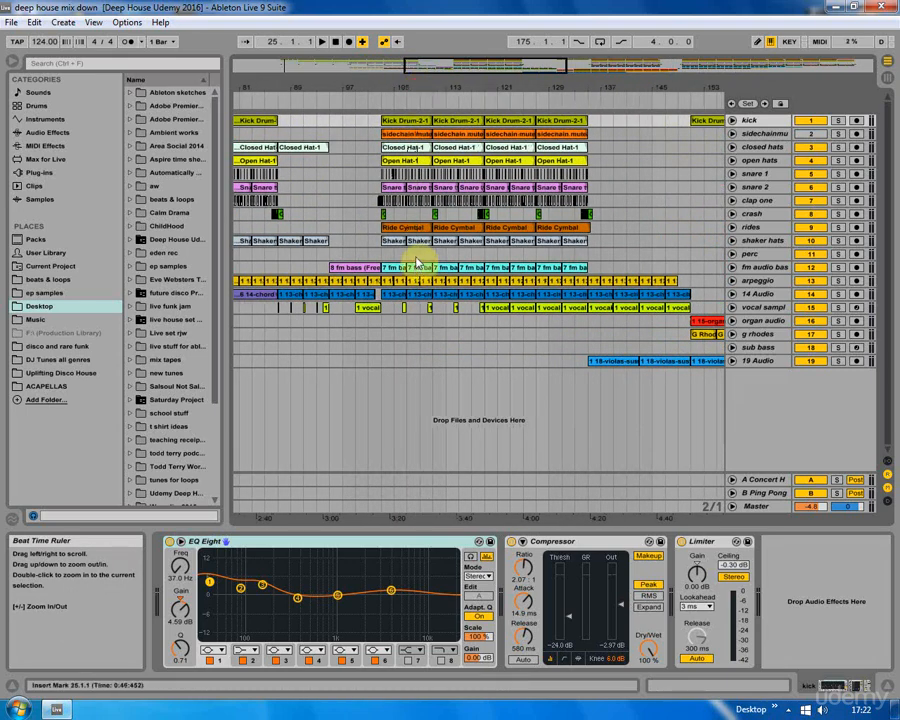
pyautogui.click(533, 256)
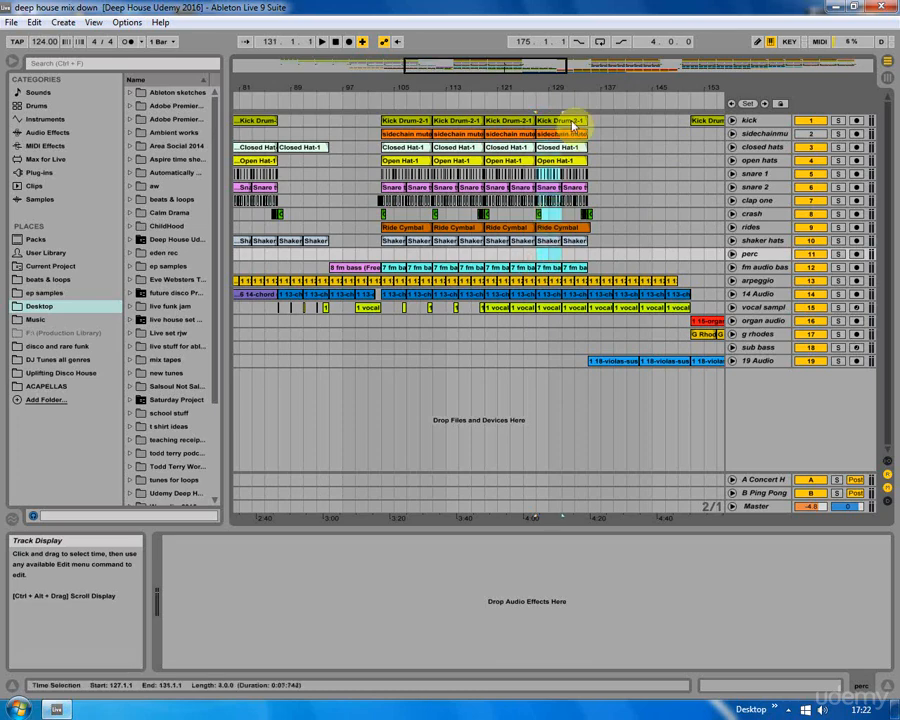
pyautogui.click(494, 122)
pyautogui.rightClick(494, 122)
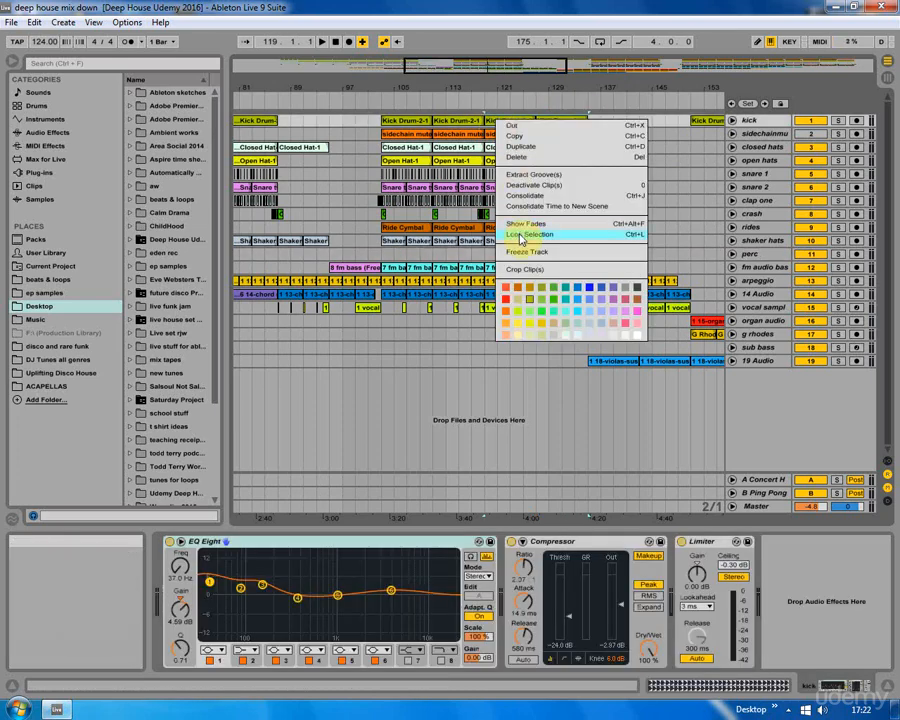
pyautogui.click(520, 235)
pyautogui.click(487, 266)
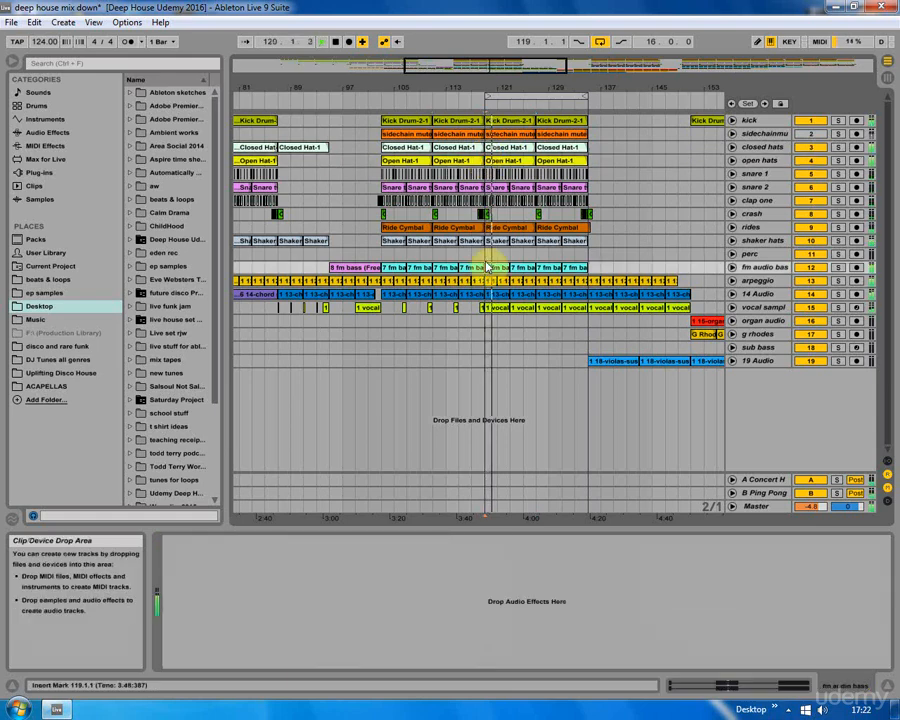
pyautogui.click(580, 133)
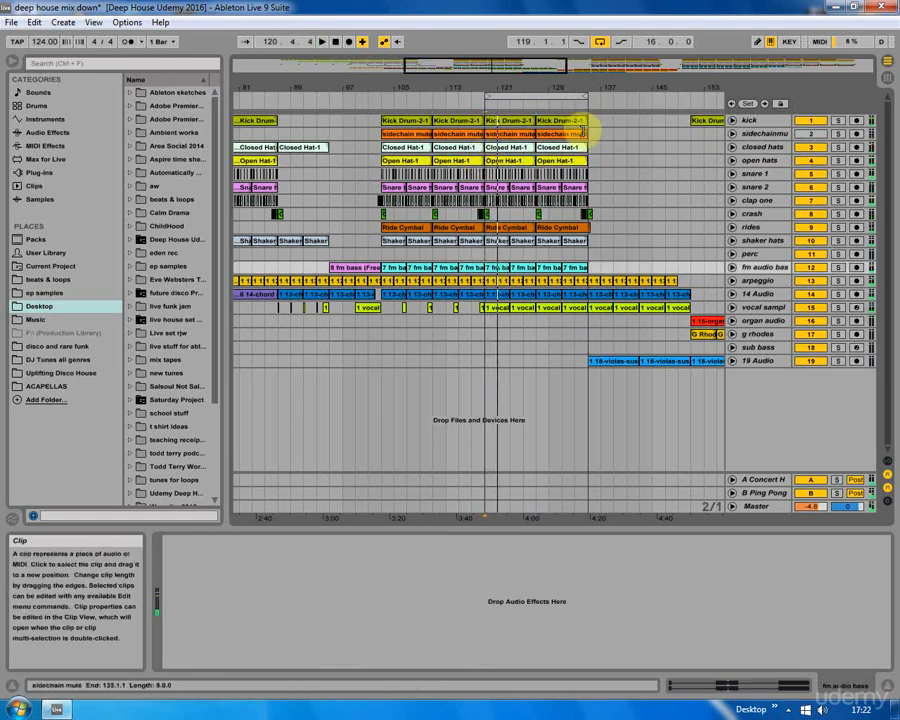
pyautogui.click(583, 121)
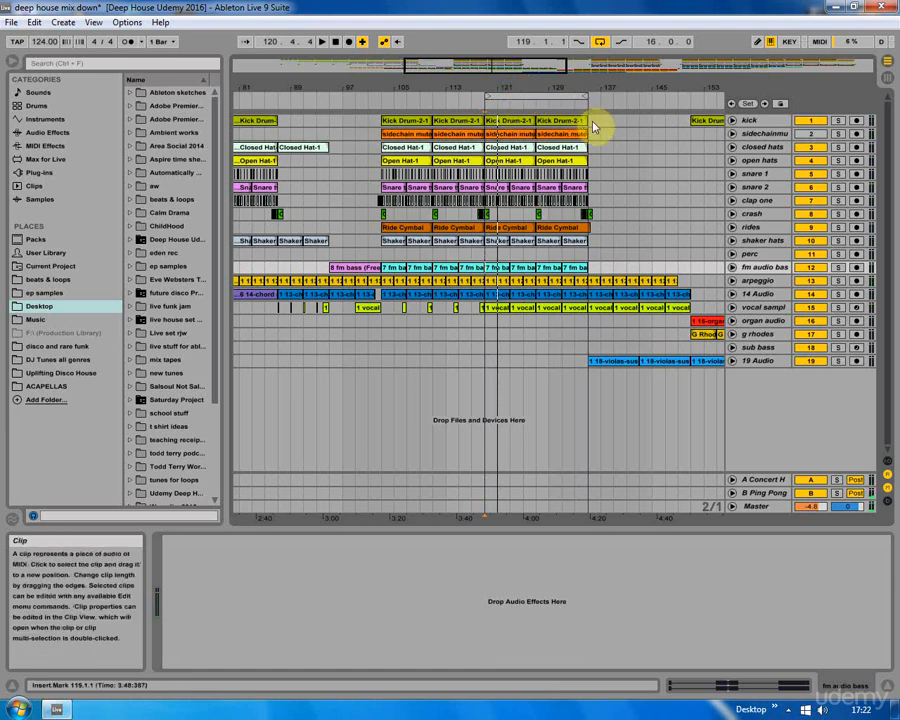
pyautogui.click(502, 125)
pyautogui.rightClick(505, 124)
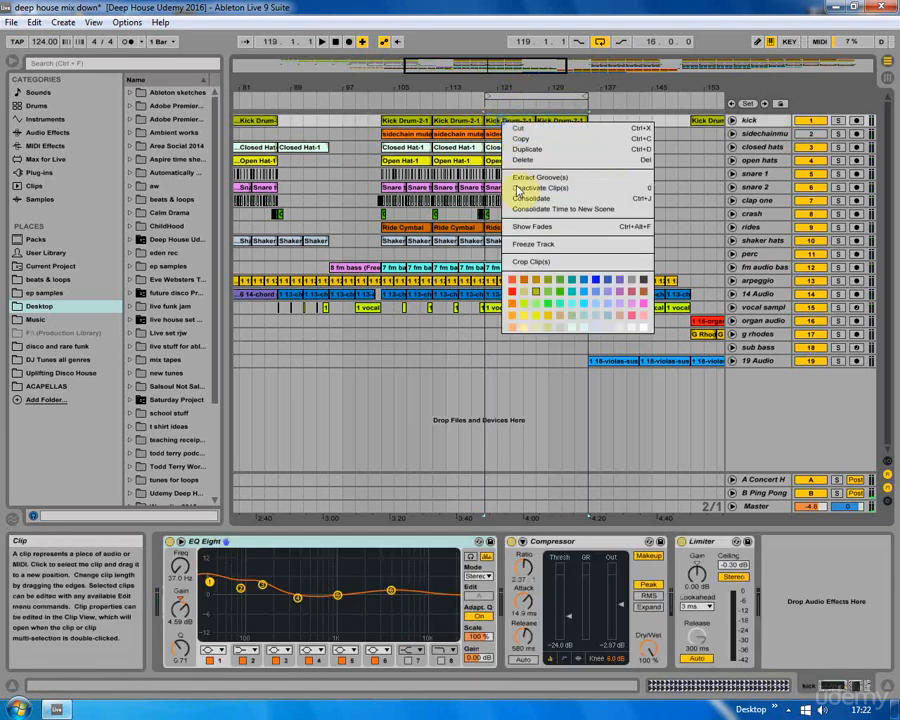
pyautogui.press('Escape')
# Switch to Session View and hide the browser to make room for the mixer tracks
pyautogui.click(886, 83)
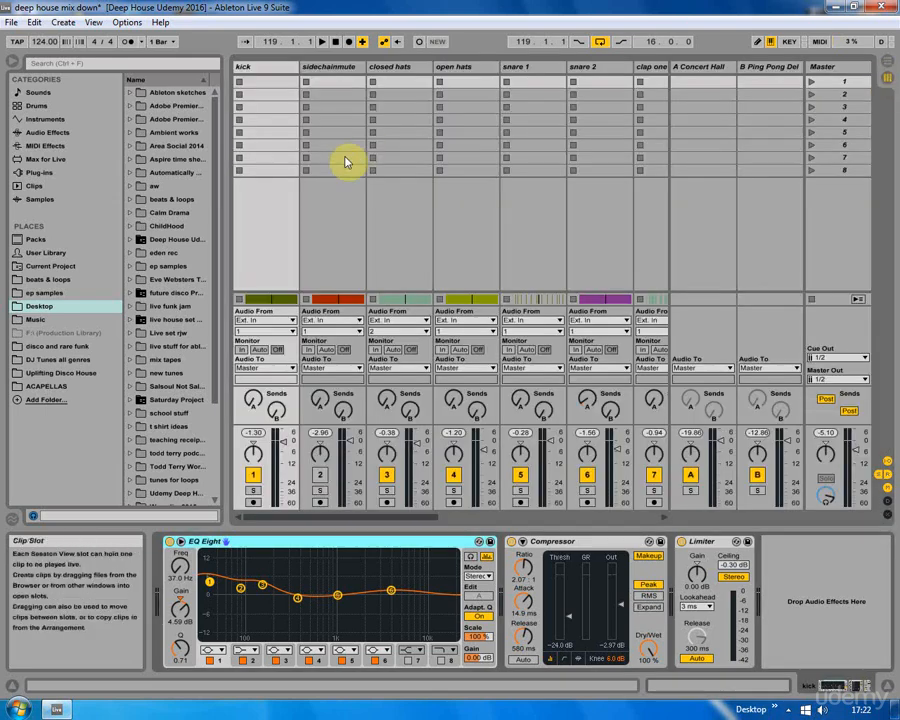
pyautogui.moveTo(228, 146); pyautogui.dragTo(126, 157)
pyautogui.click(12, 62)
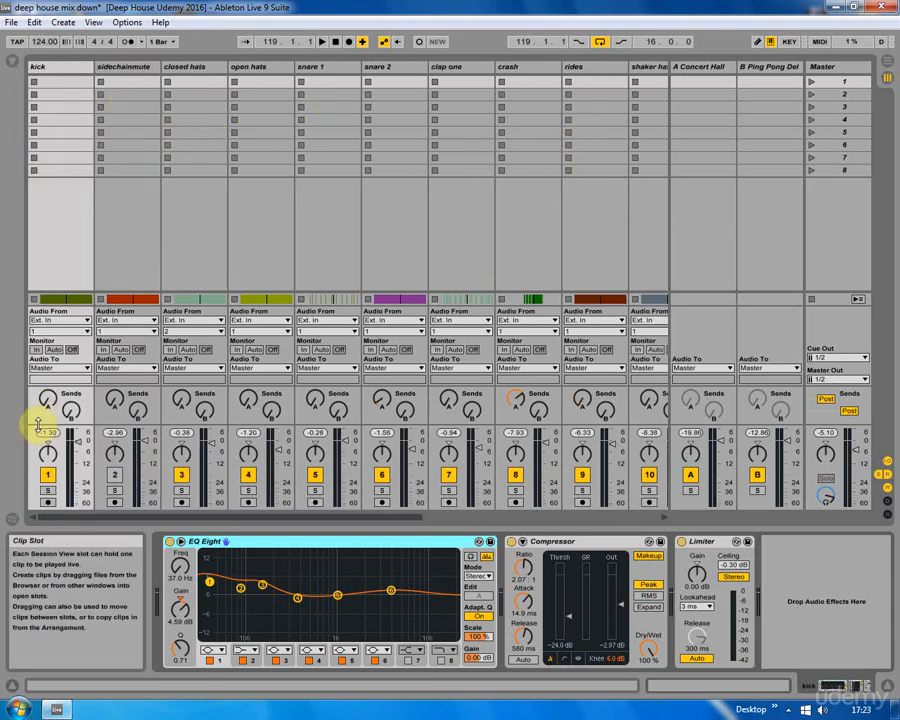
# Solo the kick track, start playback and raise its volume slightly
pyautogui.click(48, 492)
pyautogui.press('space')
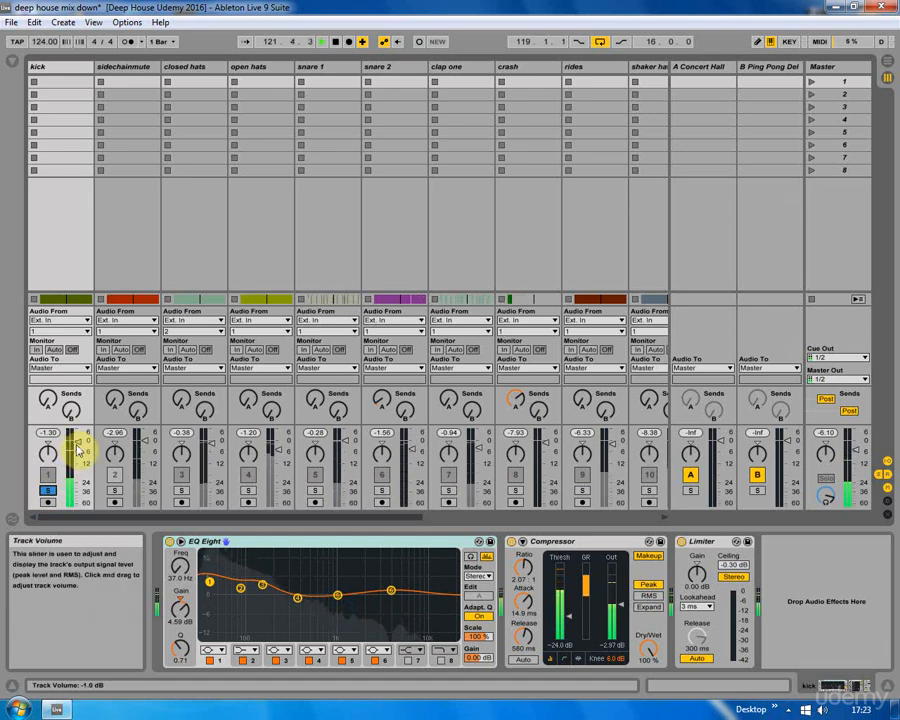
pyautogui.moveTo(79, 447)
pyautogui.mouseDown()
pyautogui.moveTo(77, 440)
pyautogui.moveTo(77, 448)
pyautogui.mouseUp()
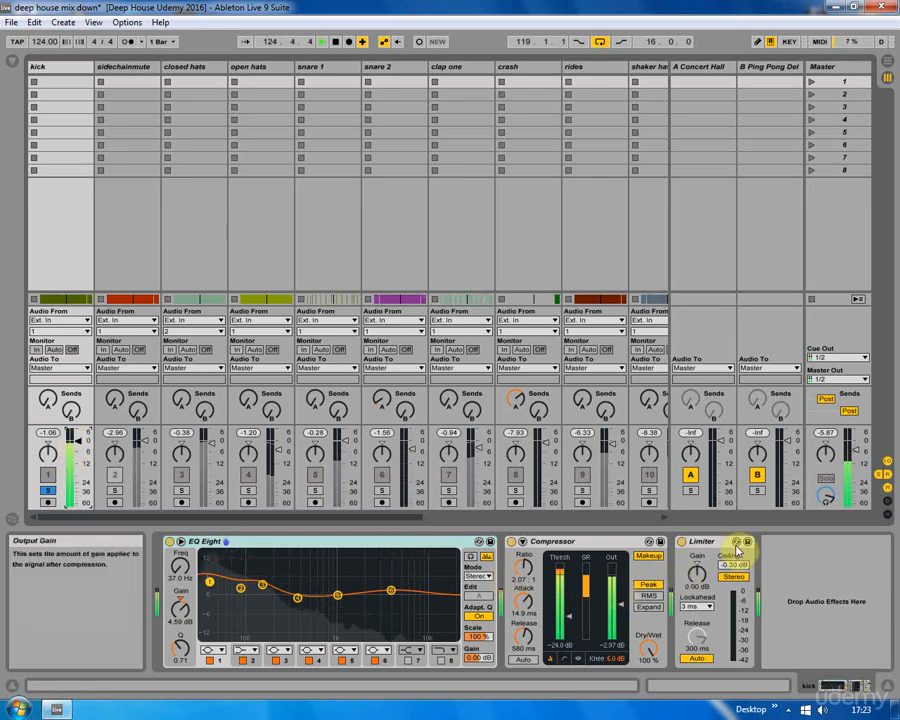
# Bypass the kick's Limiter briefly and re-enable it to compare the sound
pyautogui.click(682, 542)
pyautogui.click(683, 543)
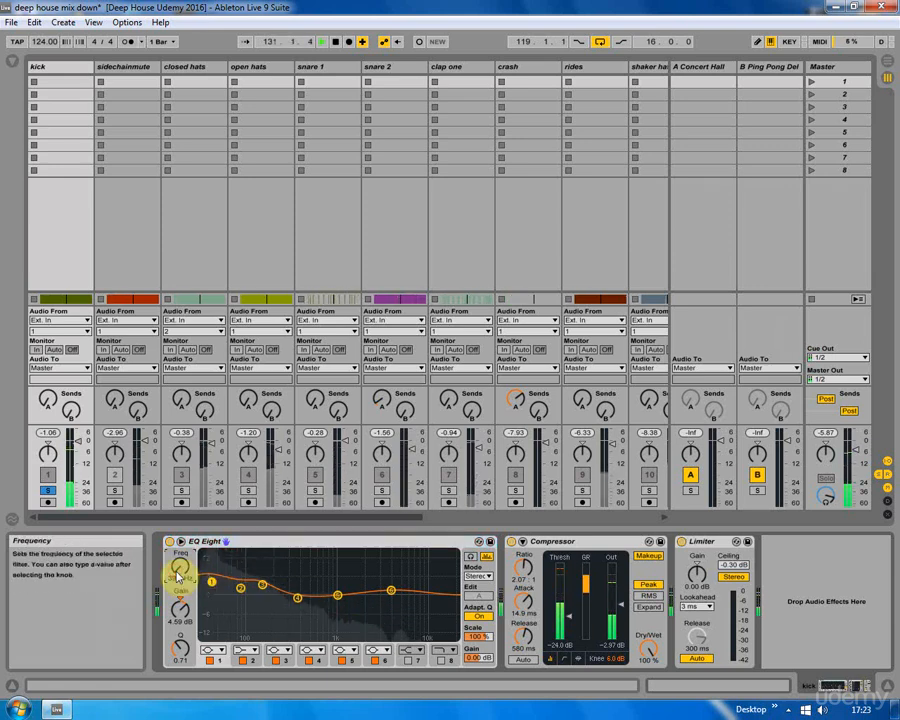
# Set band 2 of the kick's EQ Eight to 77.6 Hz with a gain of 5.58 dB
pyautogui.click(241, 590)
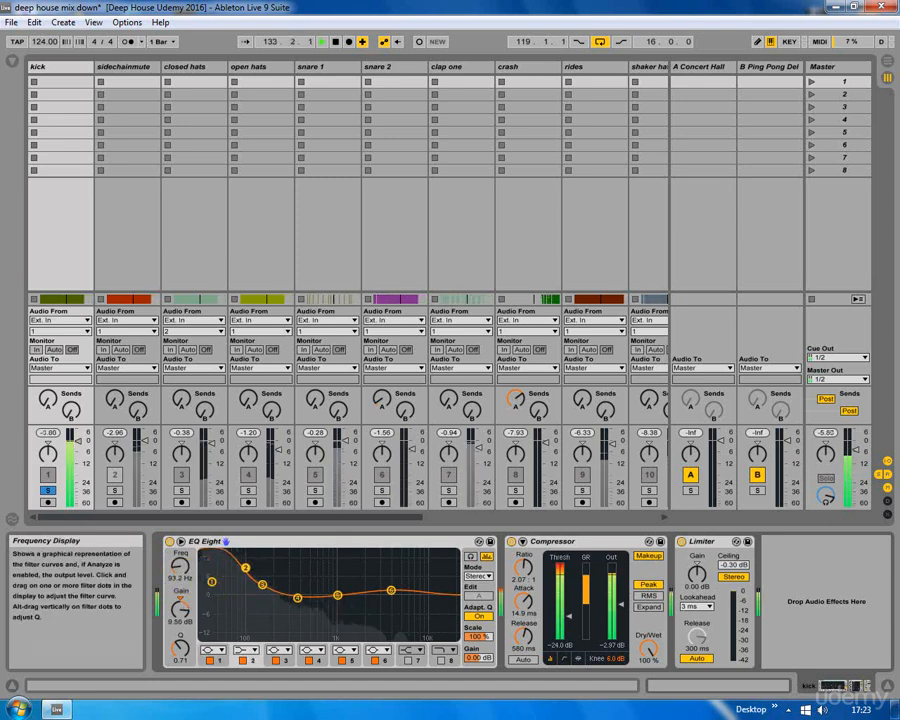
pyautogui.moveTo(245, 567); pyautogui.dragTo(239, 577)
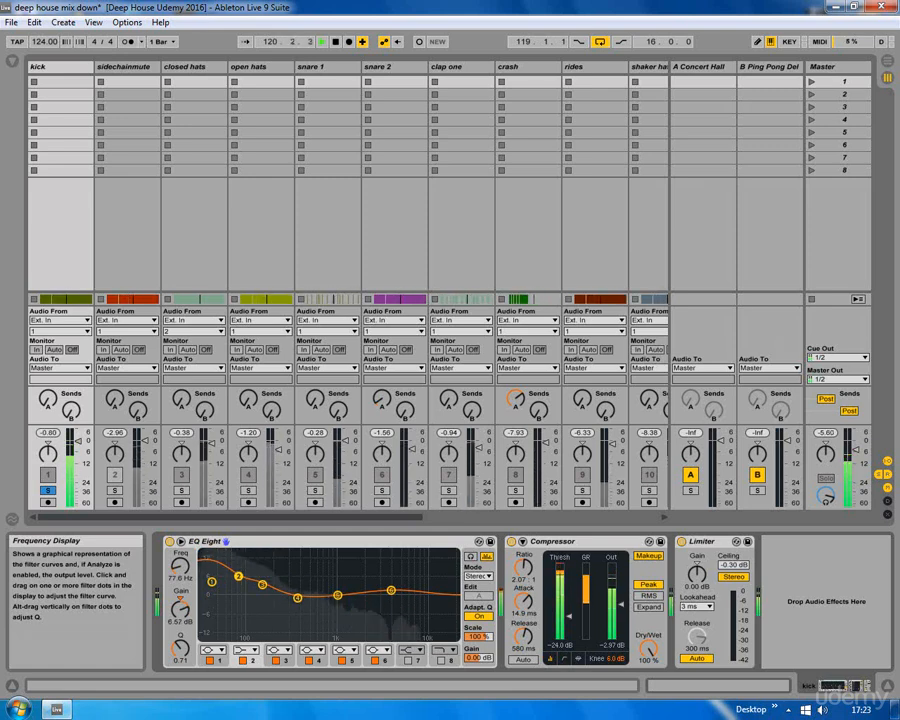
pyautogui.moveTo(239, 576); pyautogui.dragTo(239, 578)
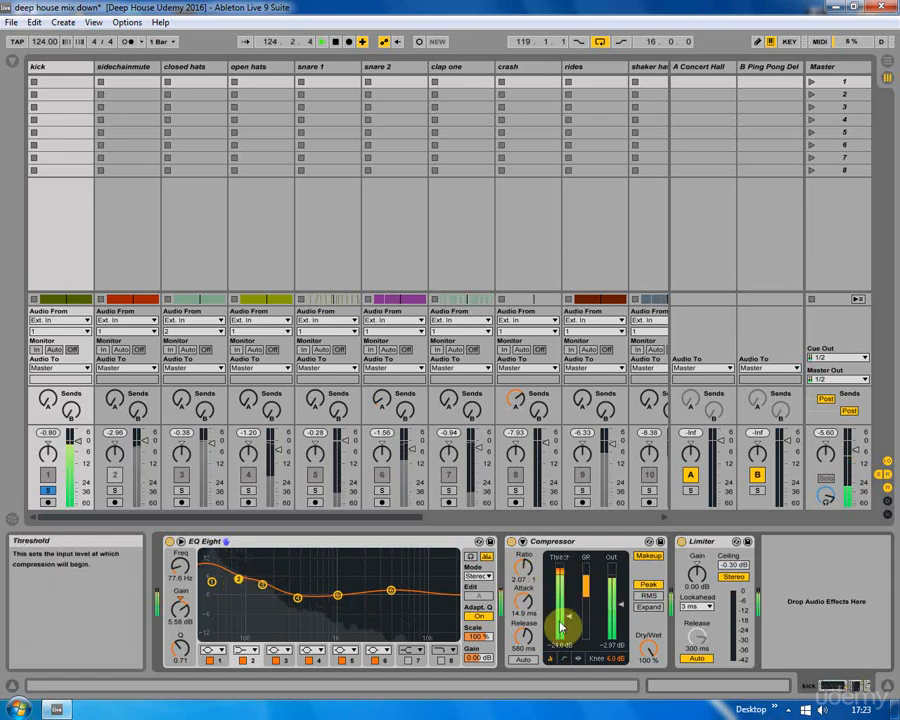
# Set the kick's Compressor to a -35.7 dB threshold, 2.03:1 ratio and 2.3 dB knee, using the transfer curve view
pyautogui.moveTo(564, 627); pyautogui.dragTo(572, 619)
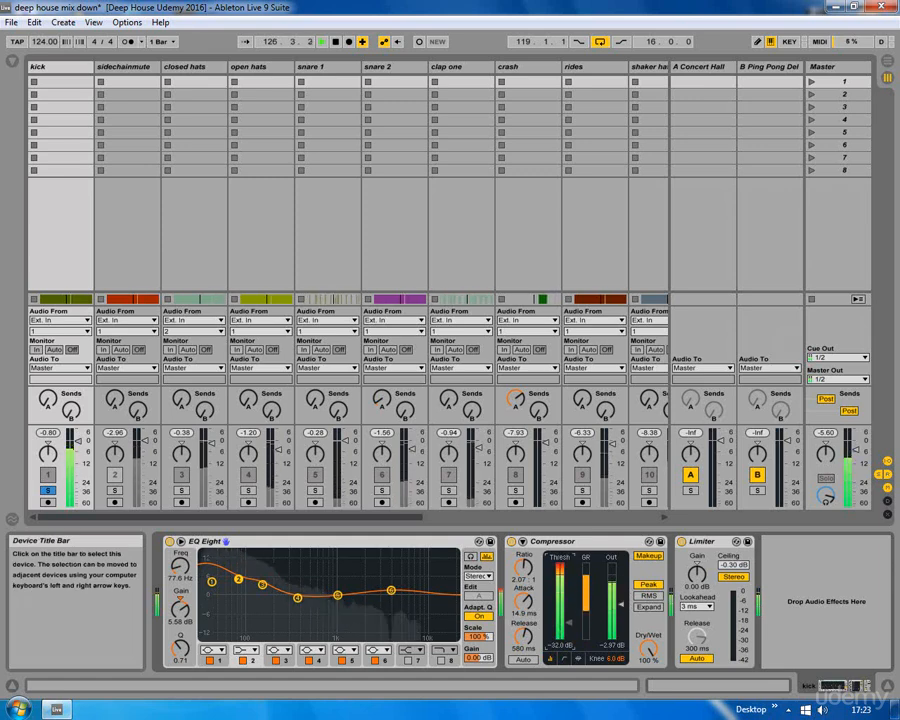
pyautogui.click(566, 658)
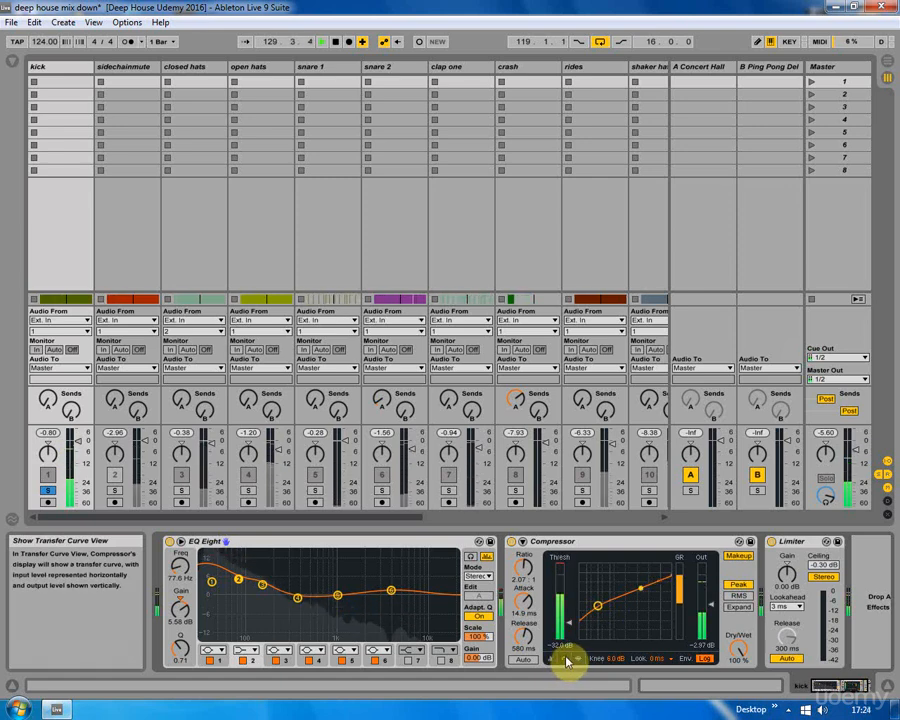
pyautogui.moveTo(592, 608)
pyautogui.mouseDown()
pyautogui.moveTo(641, 584)
pyautogui.moveTo(594, 610)
pyautogui.mouseUp()
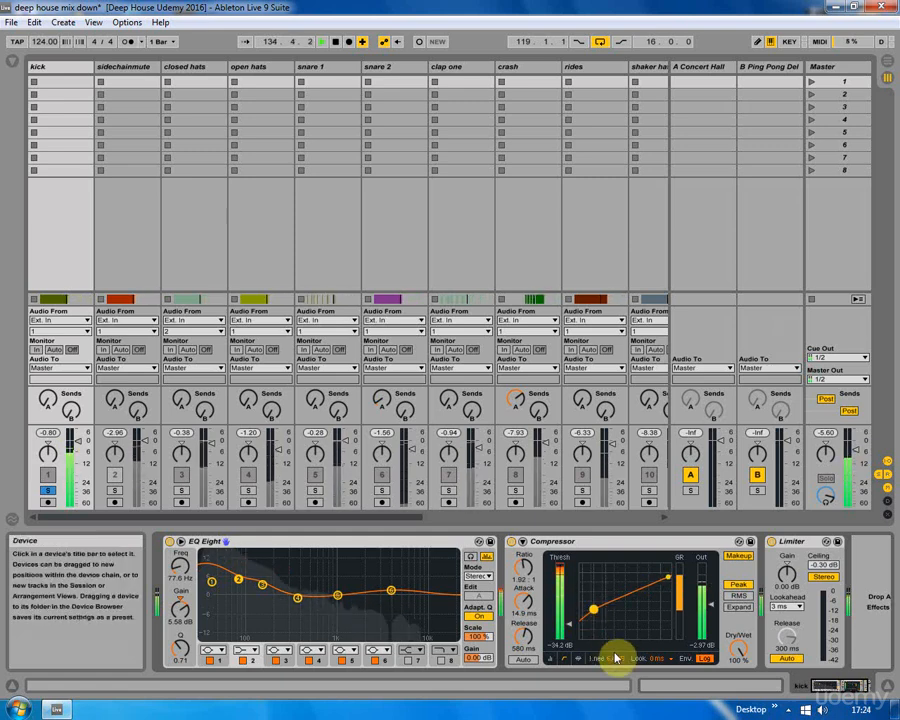
pyautogui.moveTo(615, 658)
pyautogui.mouseDown()
pyautogui.moveTo(615, 645)
pyautogui.moveTo(615, 657)
pyautogui.mouseUp()
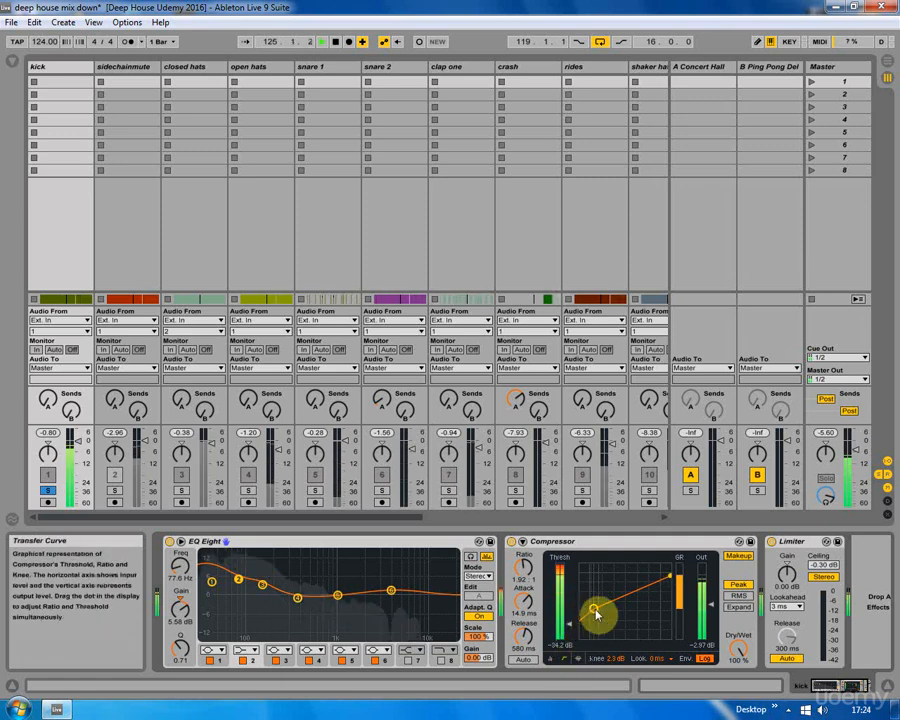
pyautogui.moveTo(595, 609); pyautogui.dragTo(591, 608)
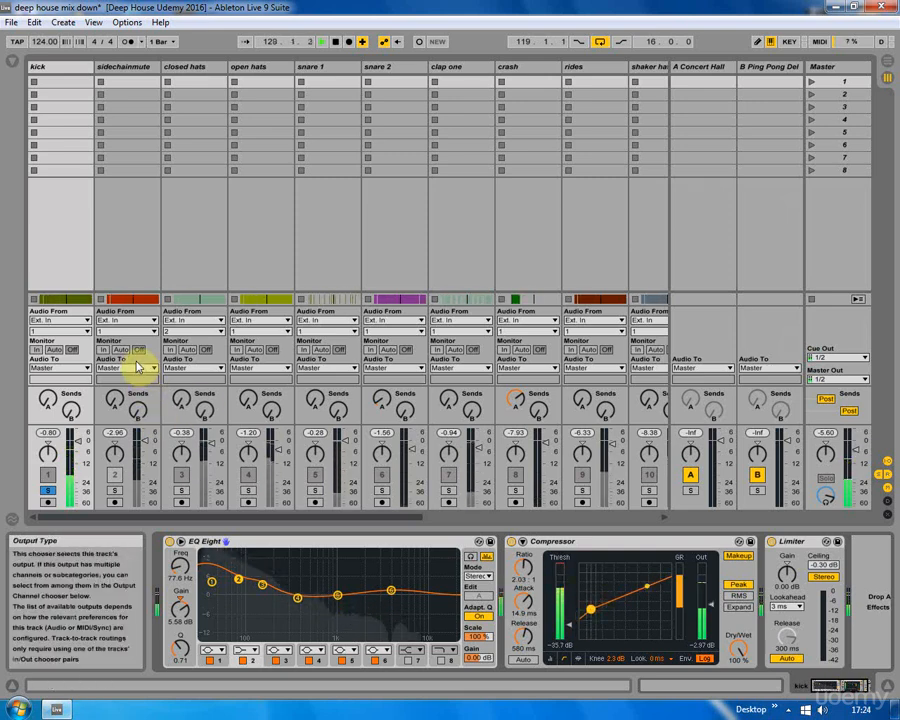
# Solo the closed hats with the kick and raise their sends to Concert Hall and, at about -26.6 dB, Ping Pong Delay
pyautogui.click(184, 491)
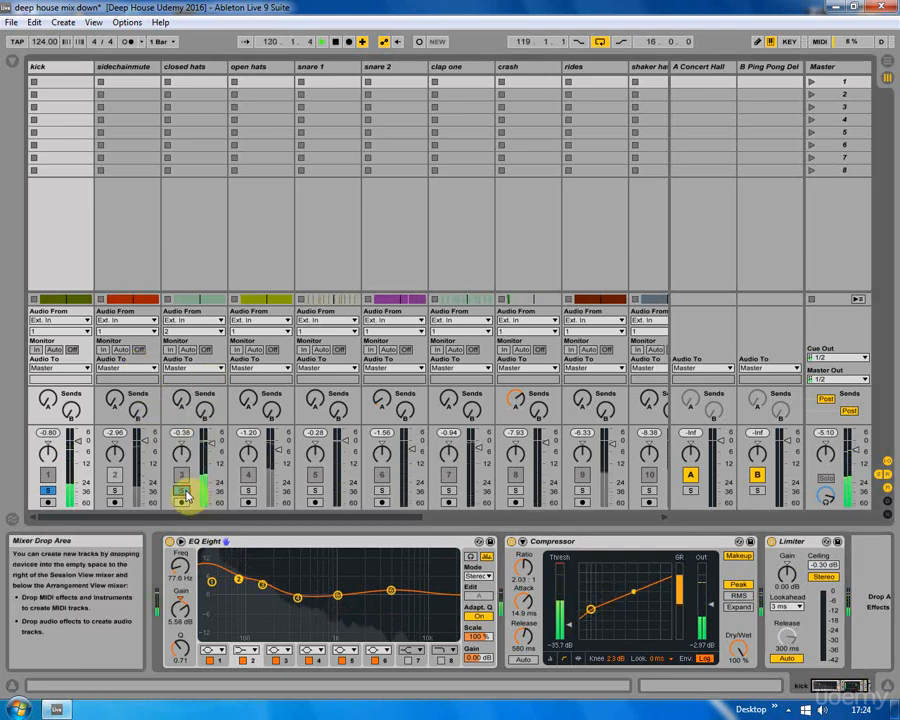
pyautogui.click(190, 68)
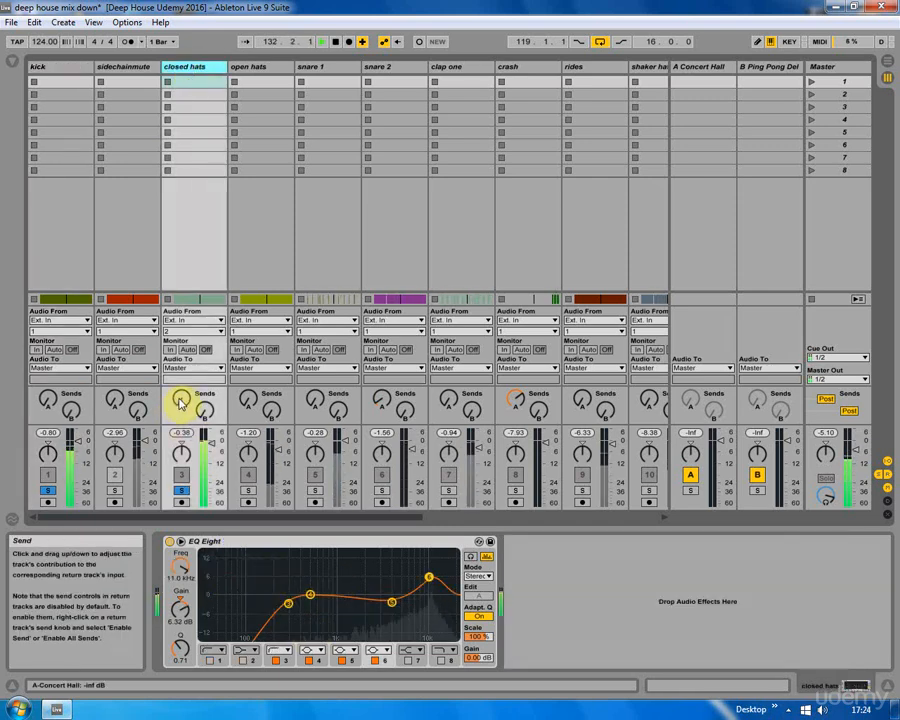
pyautogui.moveTo(181, 401); pyautogui.dragTo(205, 363)
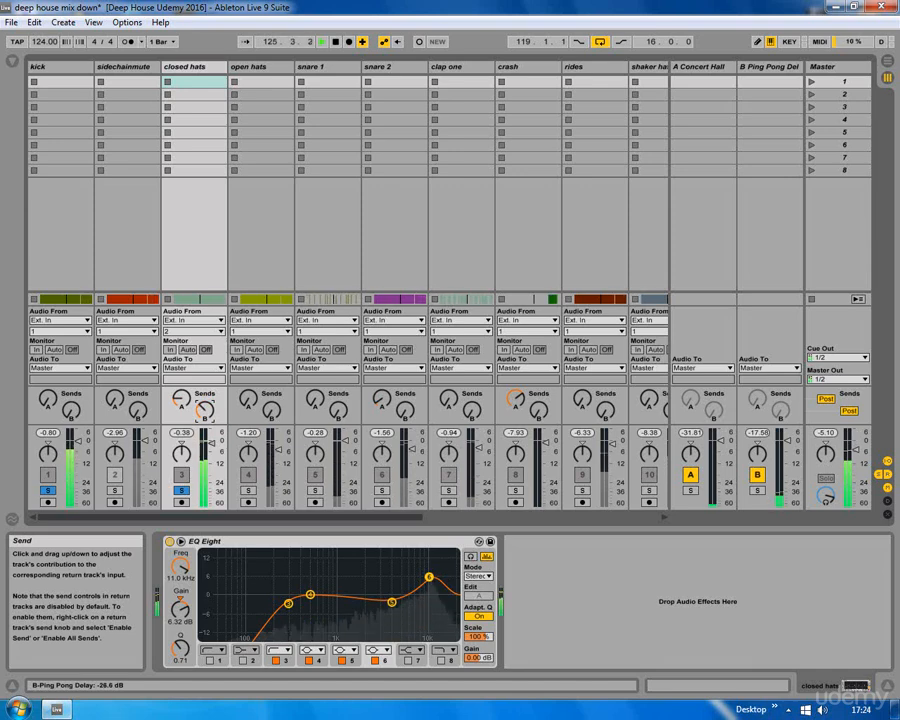
pyautogui.click(183, 401)
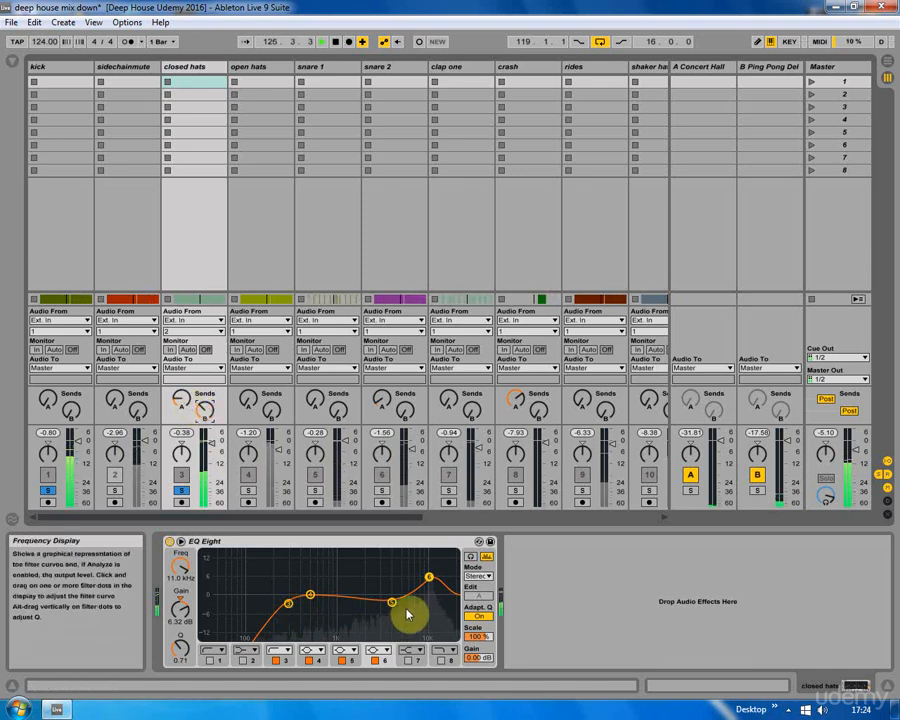
# In the closed hats' EQ Eight, turn band 4 into a cut and set the band 3 low cut to 1.08 kHz with Q 0.33
pyautogui.moveTo(310, 595); pyautogui.dragTo(351, 611)
pyautogui.click(290, 604)
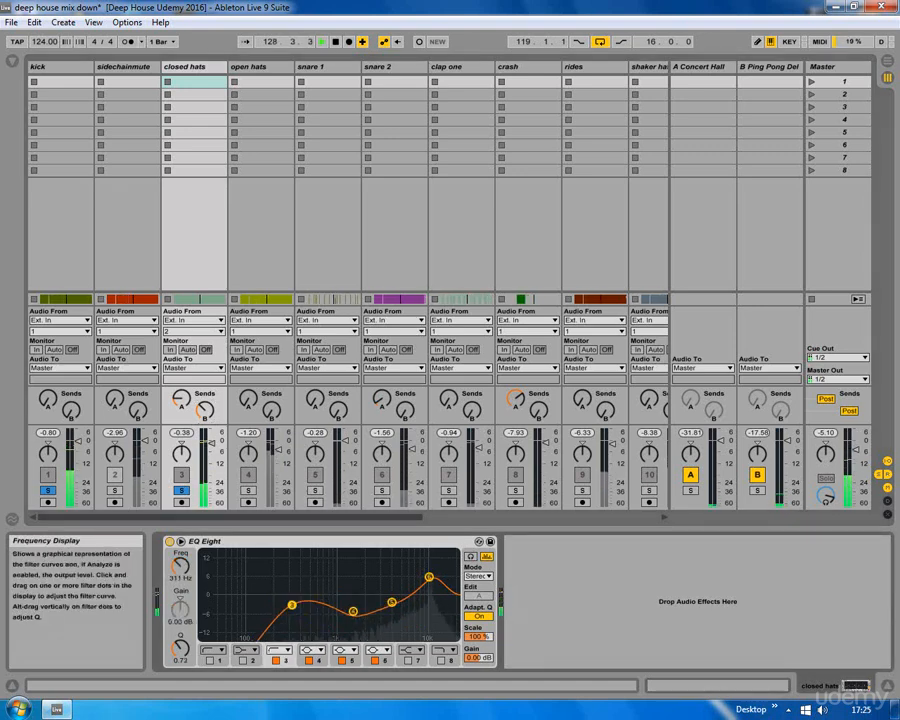
pyautogui.click(282, 650)
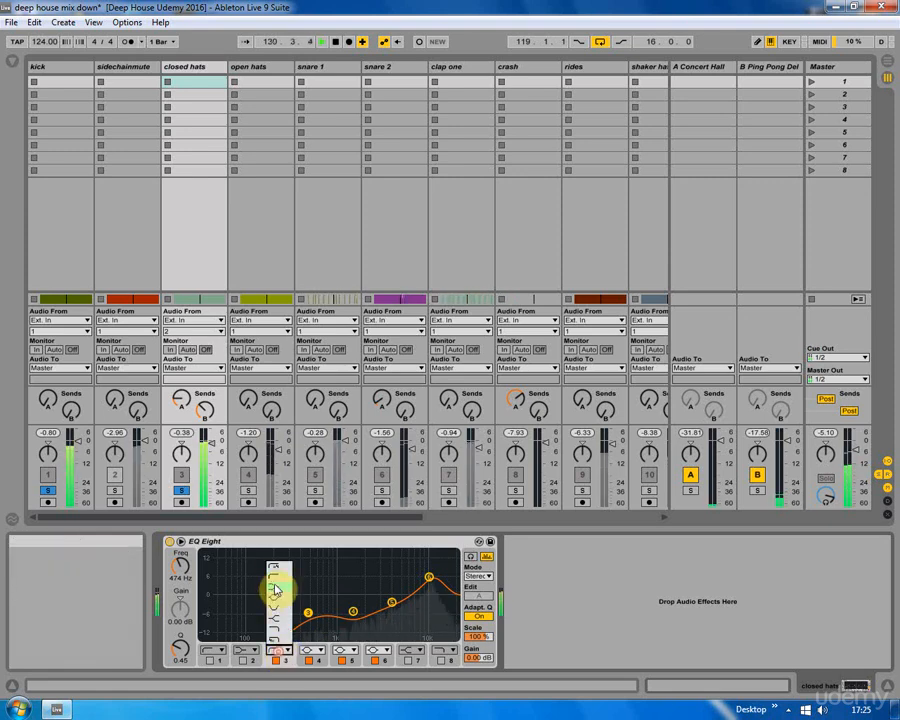
pyautogui.moveTo(311, 620); pyautogui.dragTo(337, 614)
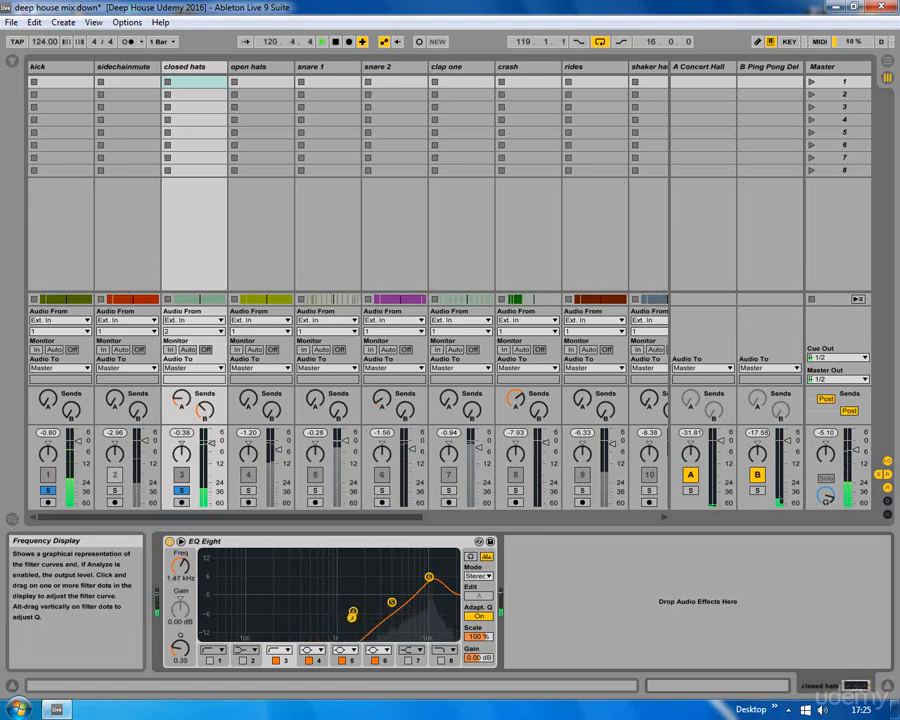
pyautogui.moveTo(352, 615); pyautogui.dragTo(317, 603)
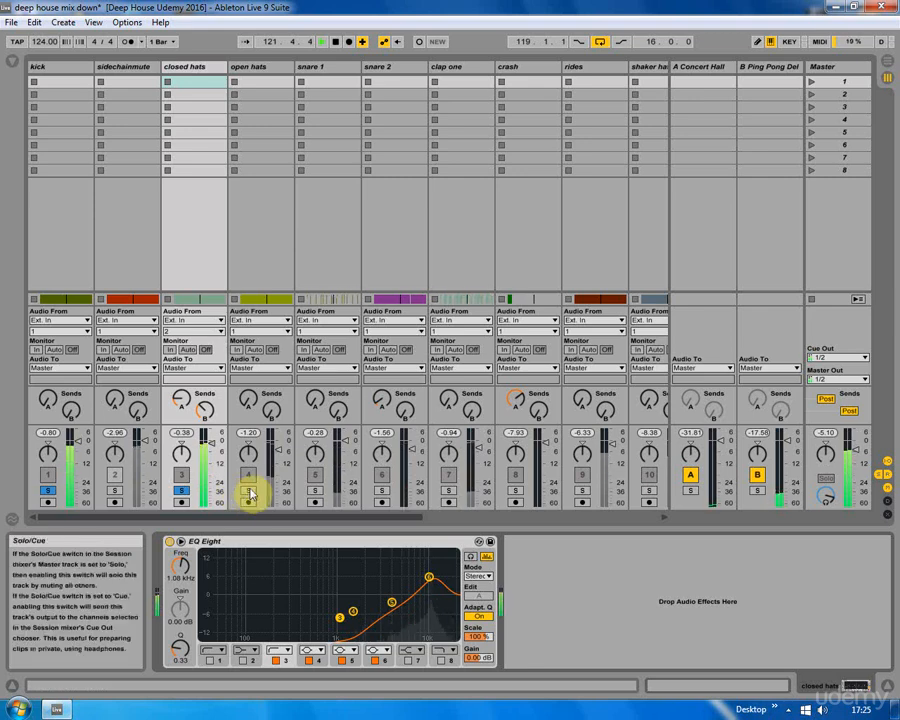
# Solo the open hats too, then in their EQ Eight lower the band 3 cutoff and move band 5 to 6.12 kHz at 2.11 dB
pyautogui.click(250, 491)
pyautogui.click(252, 68)
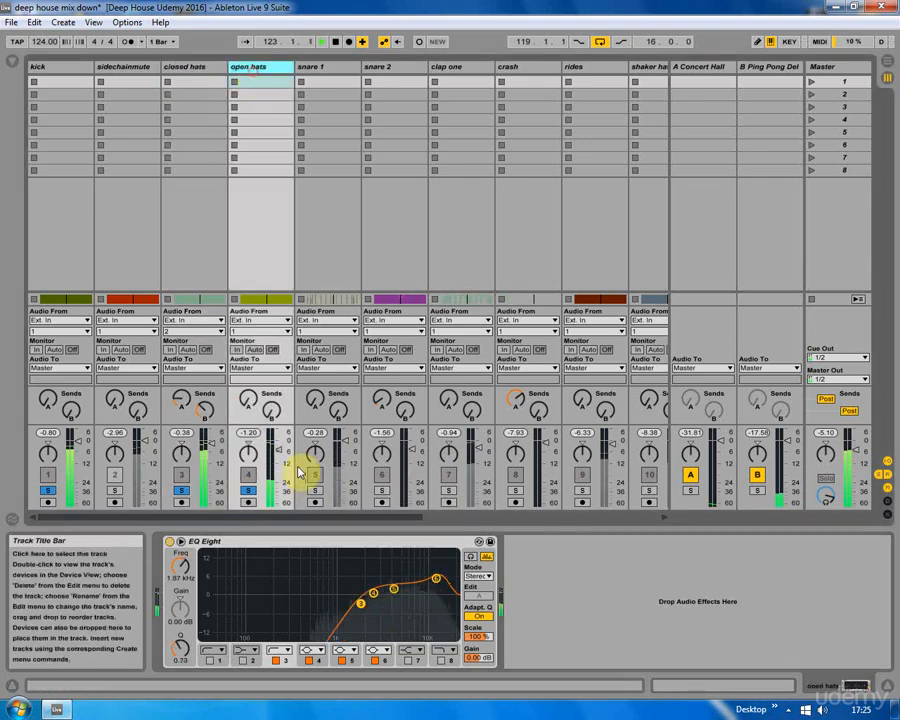
pyautogui.moveTo(361, 603)
pyautogui.mouseDown()
pyautogui.moveTo(290, 598)
pyautogui.moveTo(347, 608)
pyautogui.mouseUp()
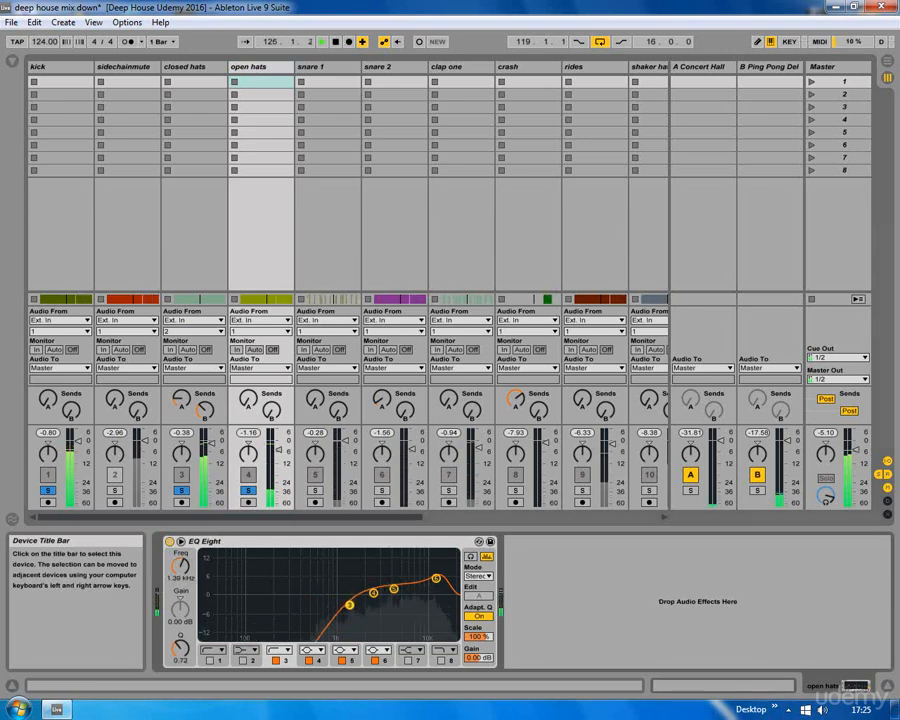
pyautogui.moveTo(349, 605); pyautogui.dragTo(404, 588)
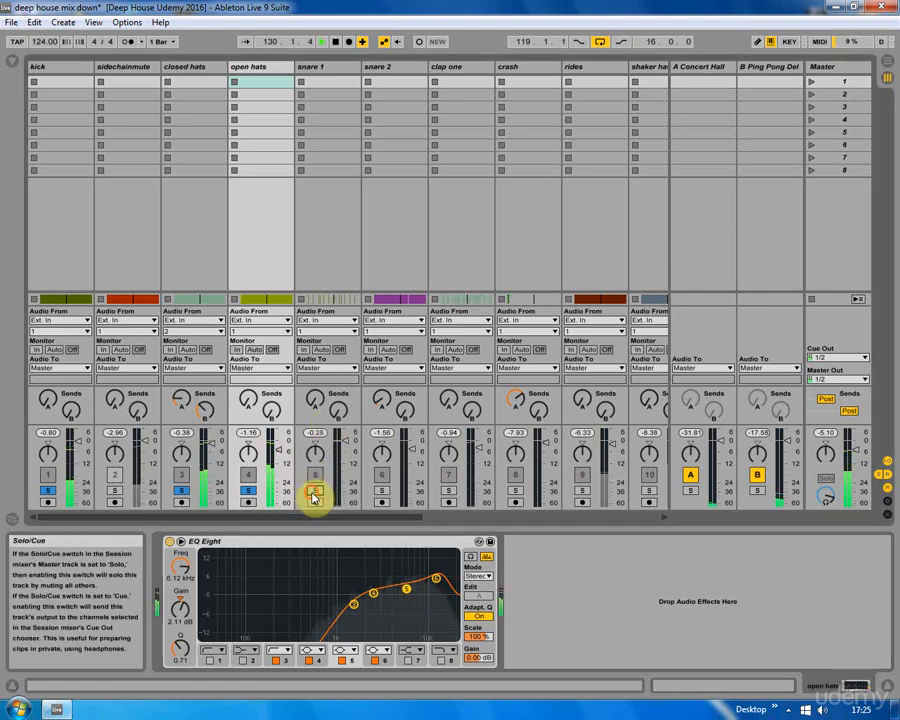
# Add snare 1 to the soloed tracks and adjust its EQ Eight, raising band 4 and moving band 5 to 1.44 kHz at 1.86 dB
pyautogui.click(314, 493)
pyautogui.click(303, 69)
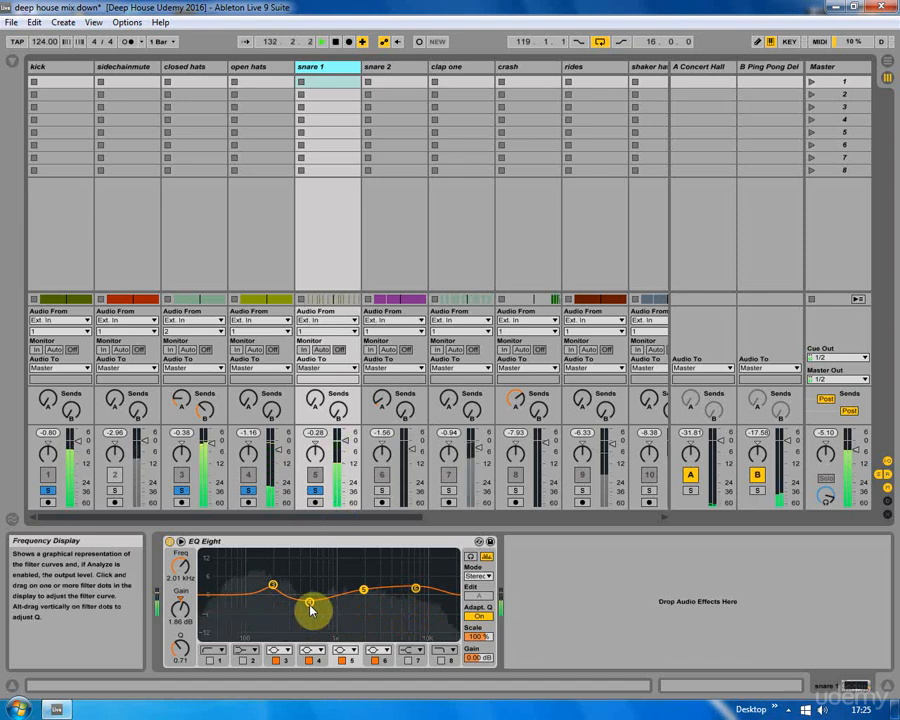
pyautogui.moveTo(311, 606); pyautogui.dragTo(352, 590)
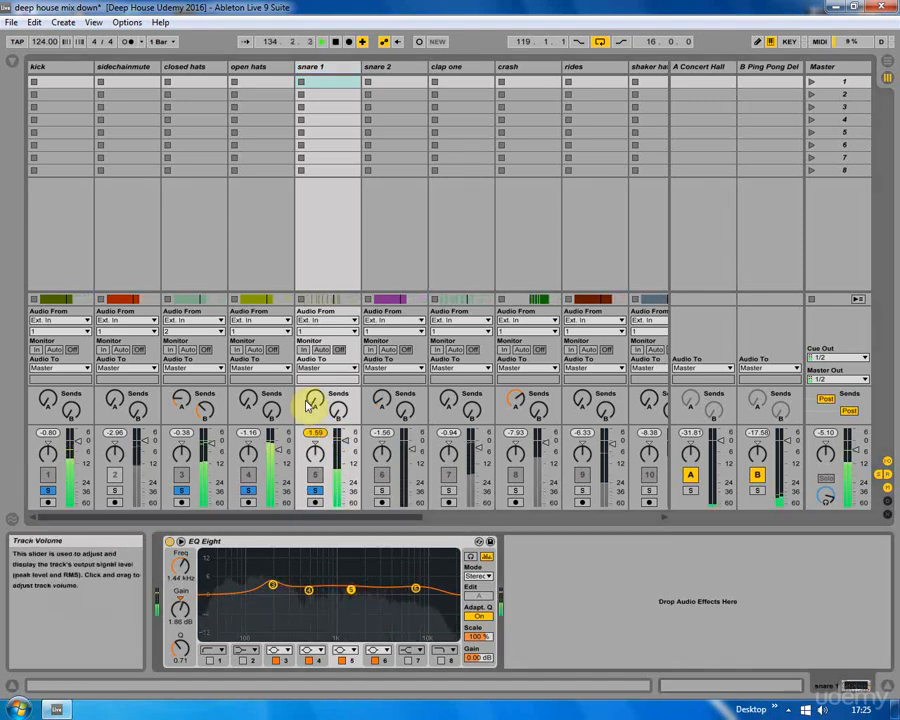
# Raise snare 1's send to Concert Hall, and solo and select snare 2 alongside the other soloed drums
pyautogui.moveTo(310, 402)
pyautogui.mouseDown()
pyautogui.moveTo(310, 430)
pyautogui.moveTo(310, 420)
pyautogui.mouseUp()
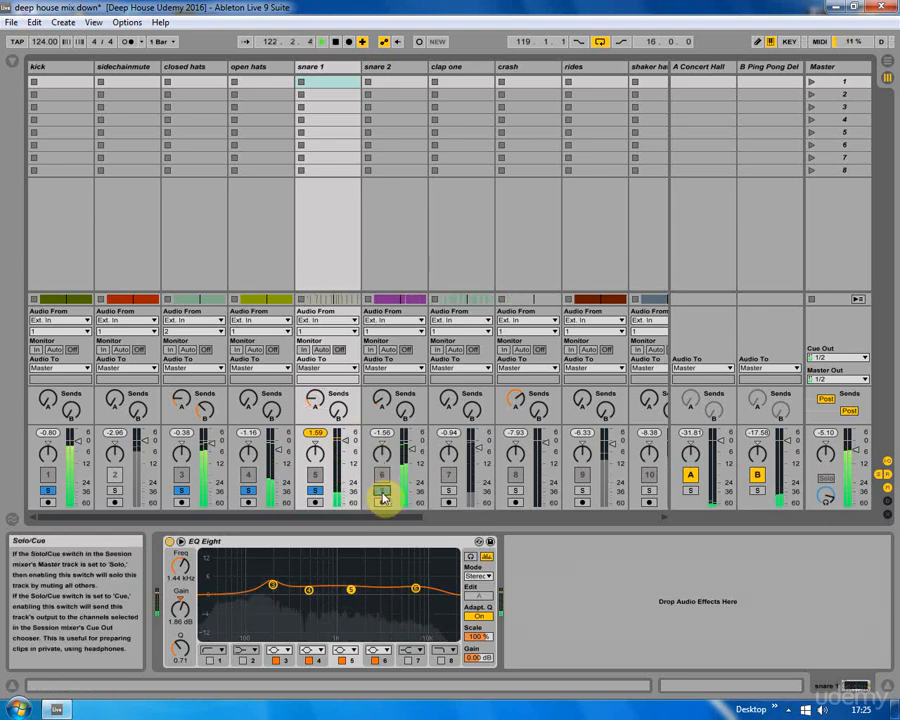
pyautogui.click(390, 67)
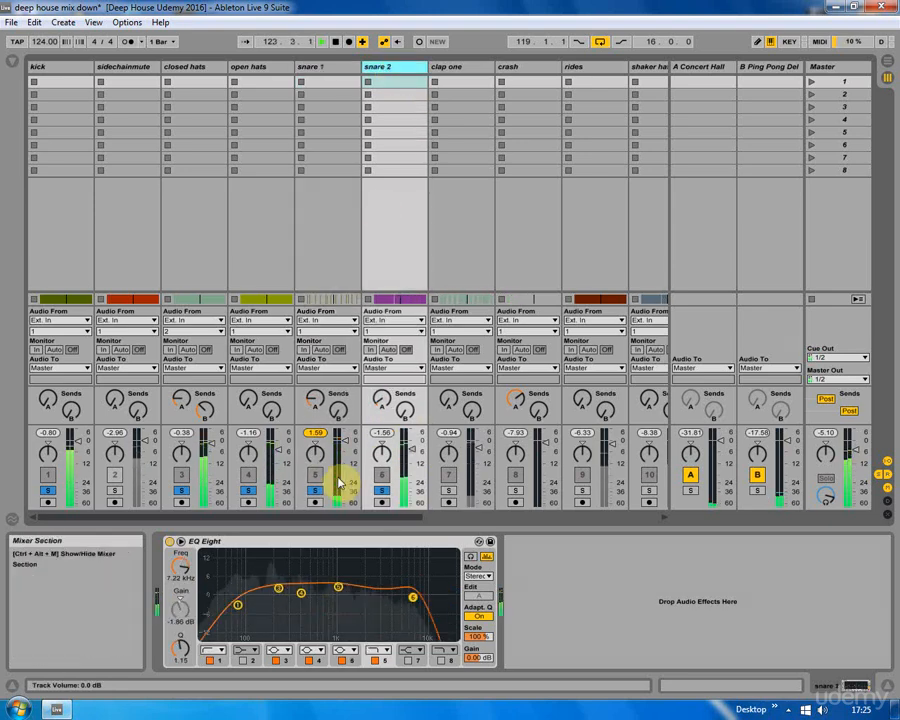
# In snare 2's EQ Eight, raise band 5 at 1.12 kHz, set band 6 to 5.59 kHz with Q 1.70, and raise band 3 to 3.84 dB
pyautogui.click(338, 589)
pyautogui.moveTo(340, 581); pyautogui.dragTo(342, 587)
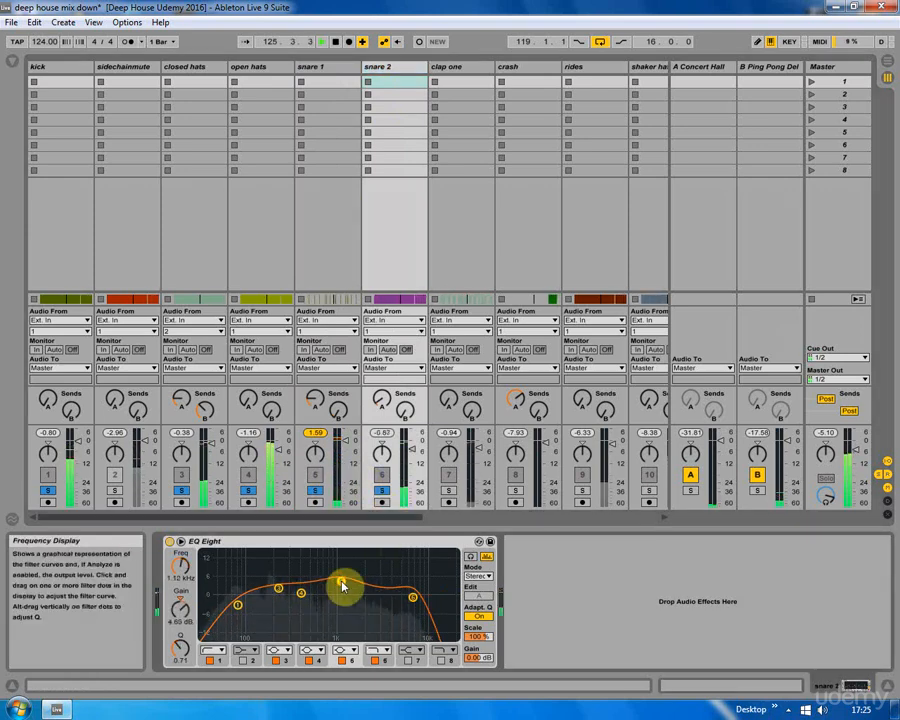
pyautogui.moveTo(410, 572); pyautogui.dragTo(399, 583)
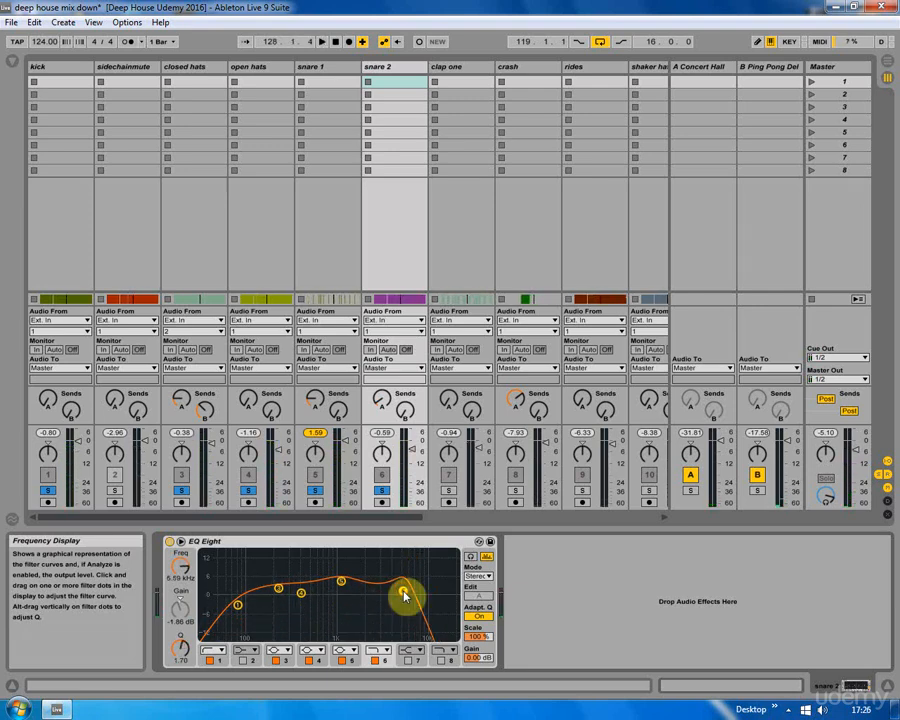
pyautogui.press('space')
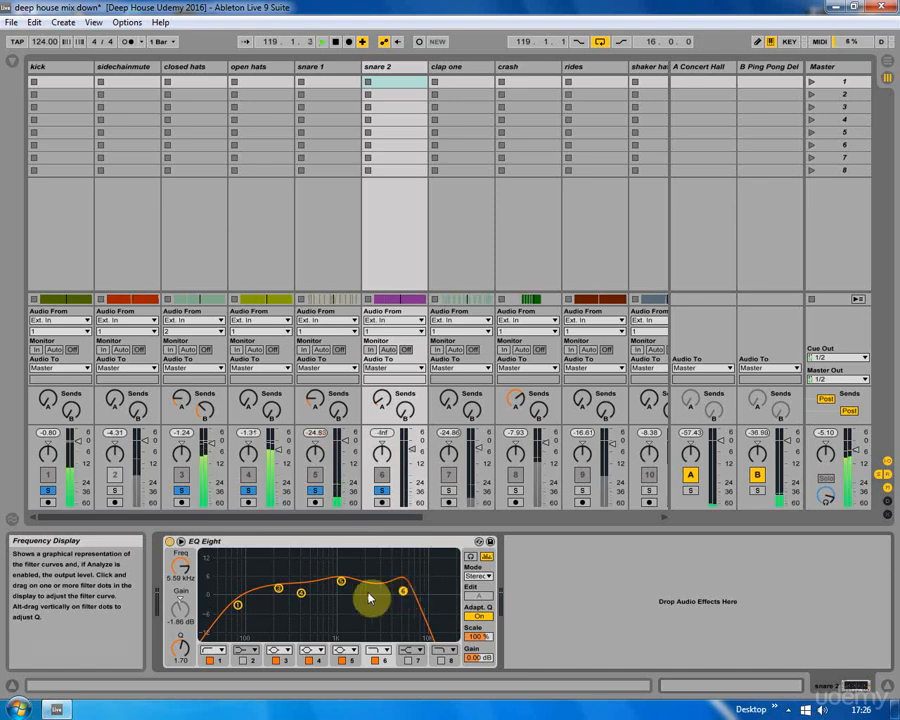
pyautogui.moveTo(279, 589); pyautogui.dragTo(280, 583)
pyautogui.click(403, 591)
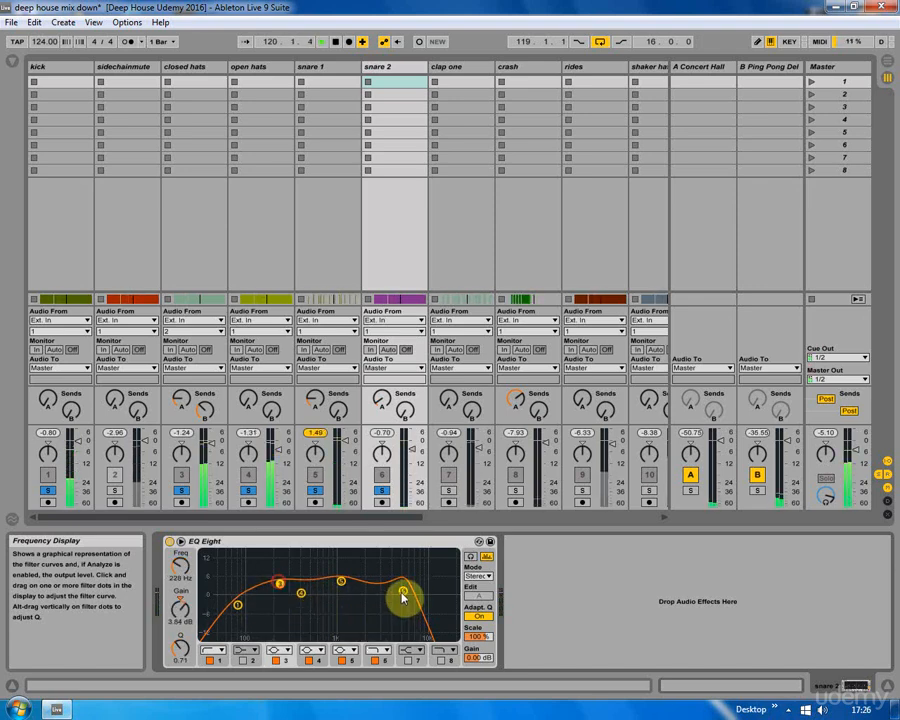
# Try a low shelf on snare 2's EQ band 5, restore the bell shape, and move it to 1.39 kHz at 5.08 dB
pyautogui.click(344, 650)
pyautogui.click(341, 593)
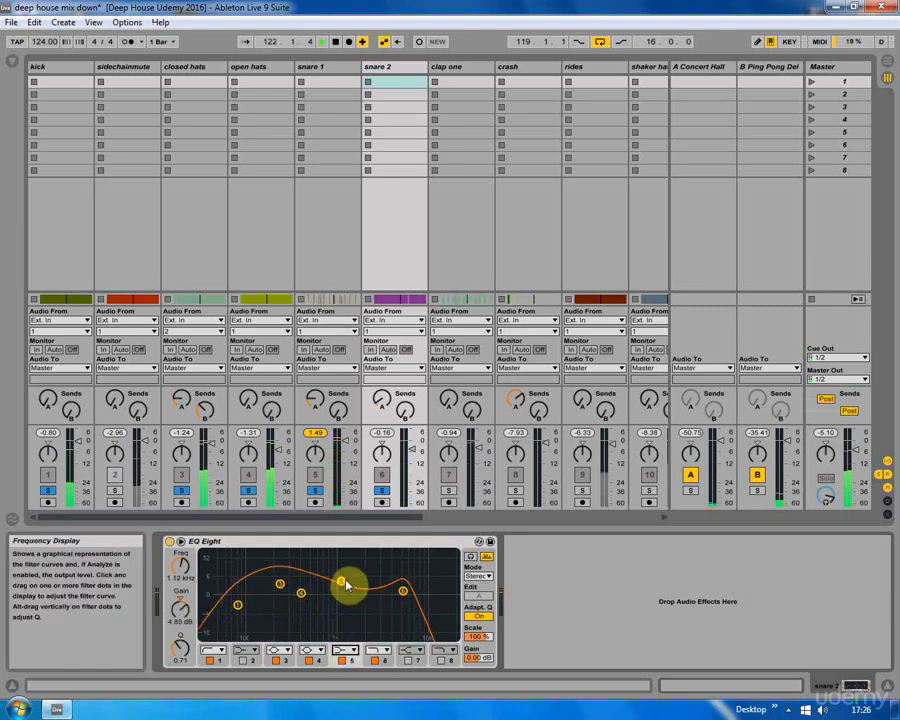
pyautogui.click(341, 659)
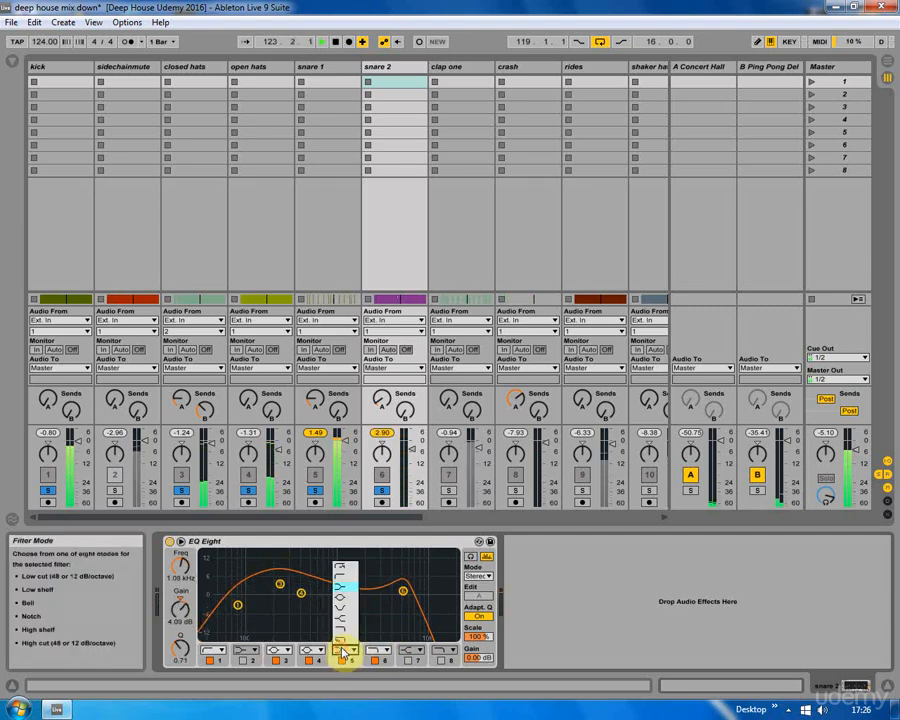
pyautogui.click(341, 594)
pyautogui.moveTo(341, 594); pyautogui.dragTo(346, 584)
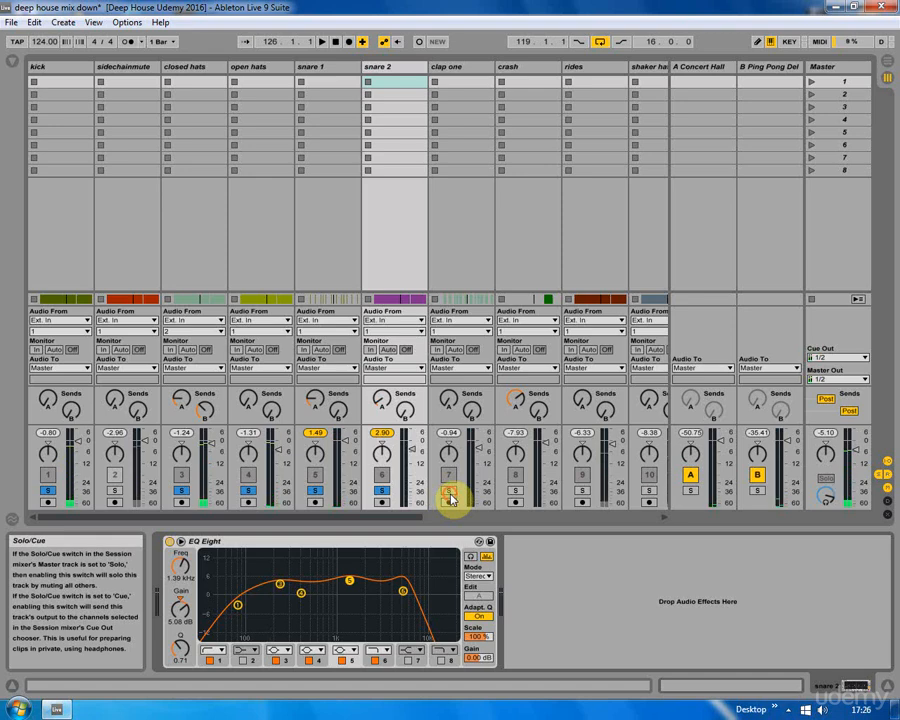
# Solo clap one too, and in the kick's EQ Eight lower band 2 to 59.3 Hz at 2.11 dB
pyautogui.click(450, 492)
pyautogui.press('space')
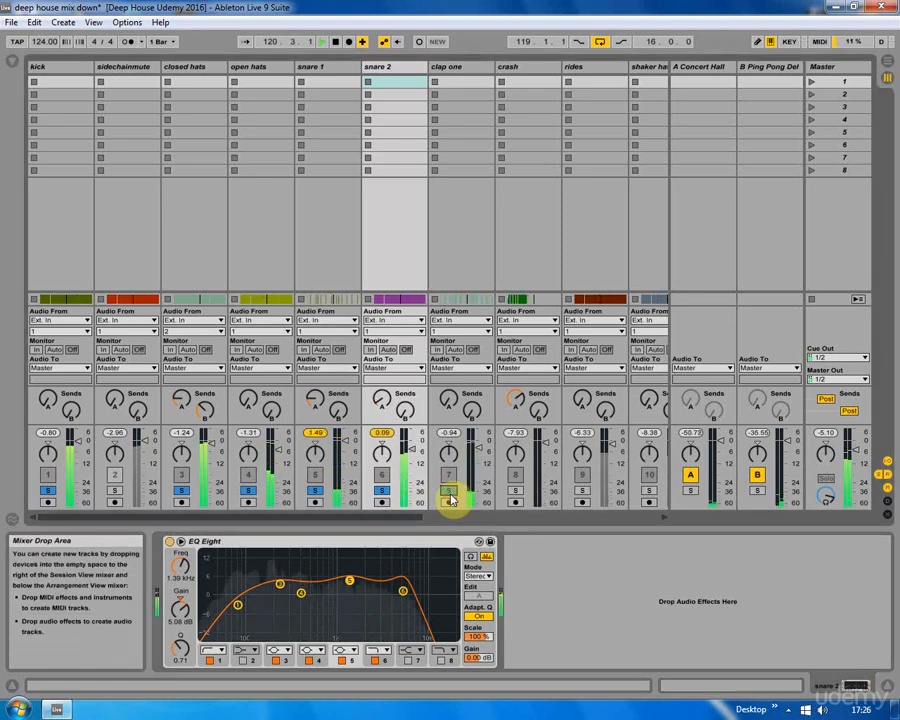
pyautogui.click(70, 69)
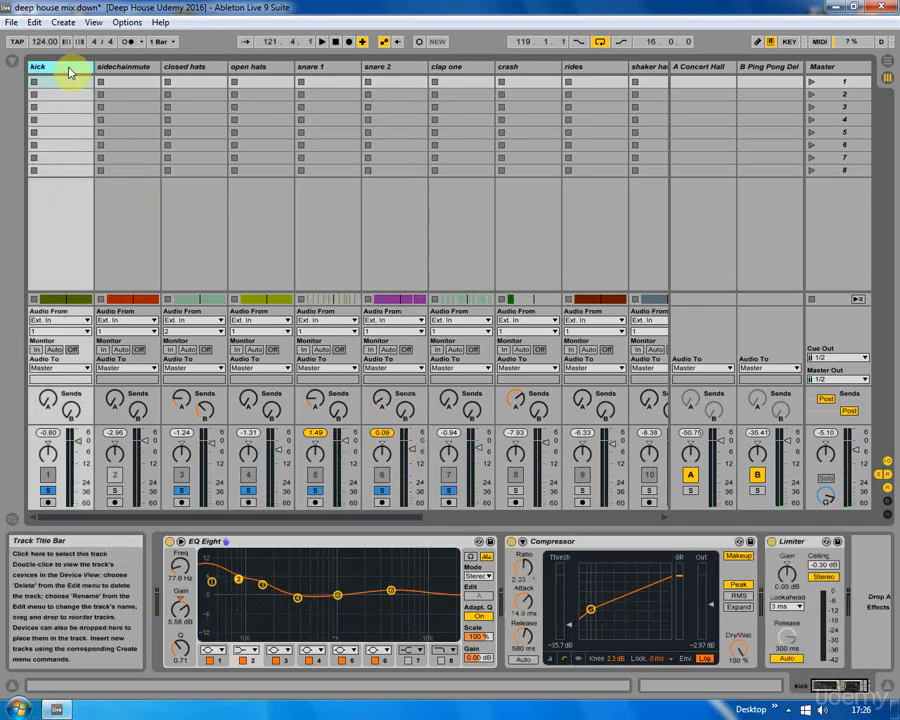
pyautogui.click(212, 583)
pyautogui.click(239, 581)
pyautogui.moveTo(240, 585); pyautogui.dragTo(239, 590)
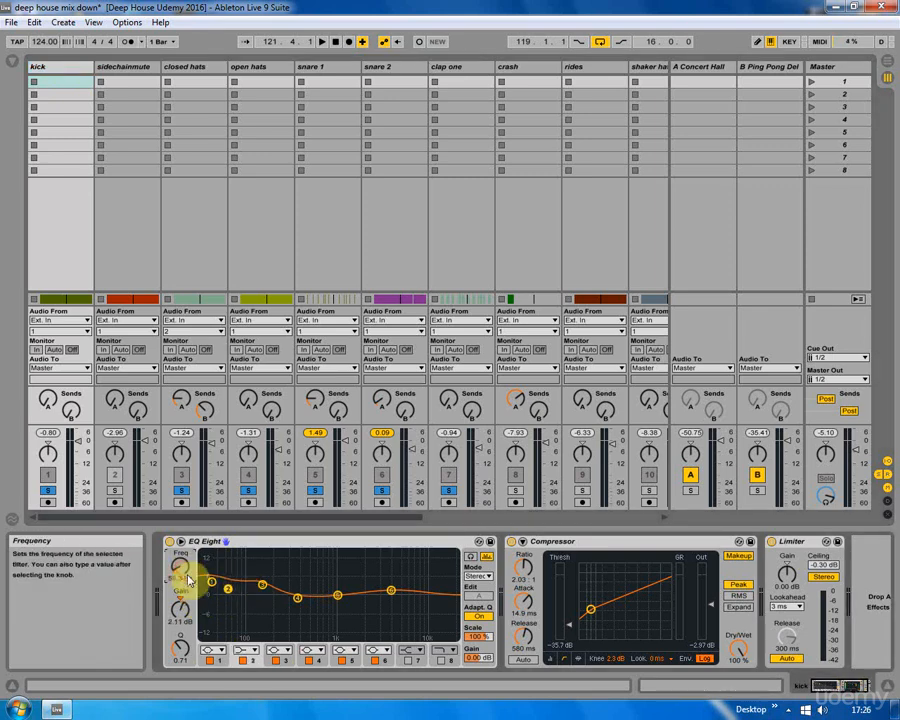
pyautogui.press('space')
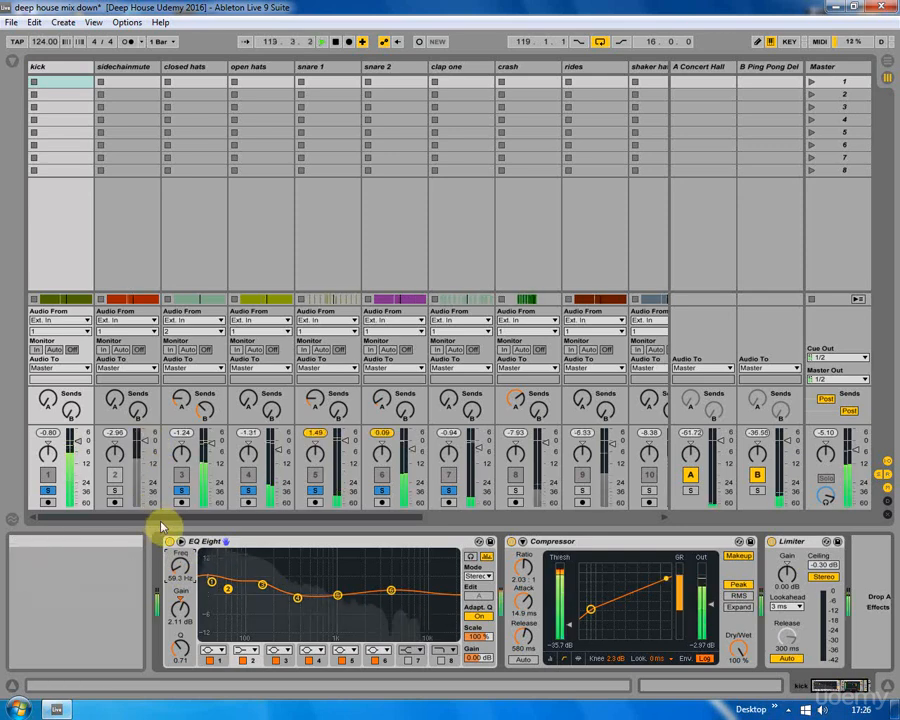
# In the kick's EQ Eight, shift band 4 slightly, move band 6 to 3.11 kHz, and change band 6 to a high cut
pyautogui.click(297, 598)
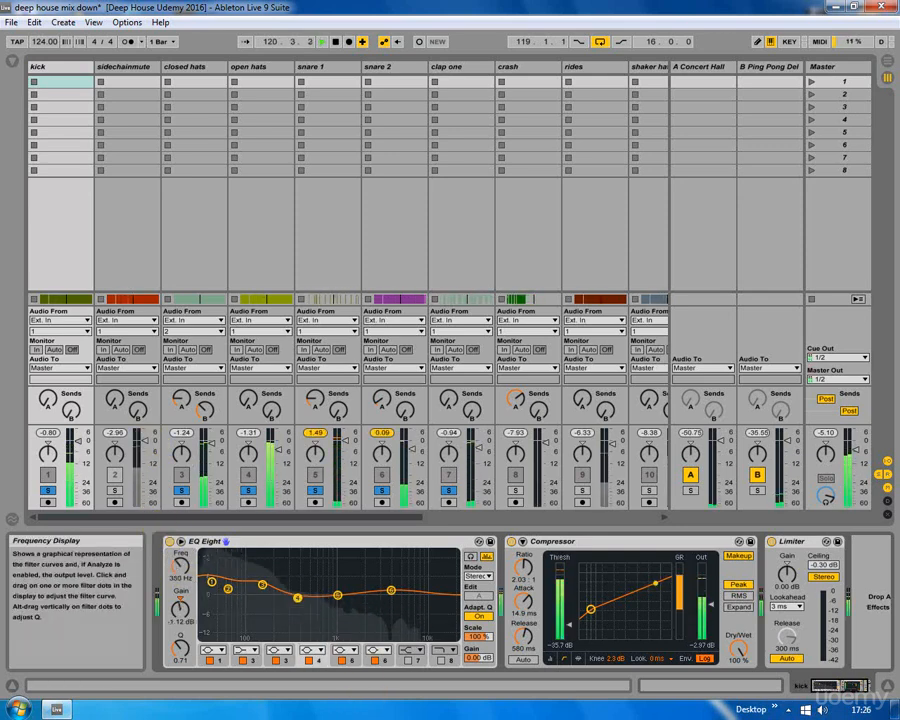
pyautogui.moveTo(391, 592)
pyautogui.mouseDown()
pyautogui.moveTo(392, 607)
pyautogui.moveTo(380, 602)
pyautogui.mouseUp()
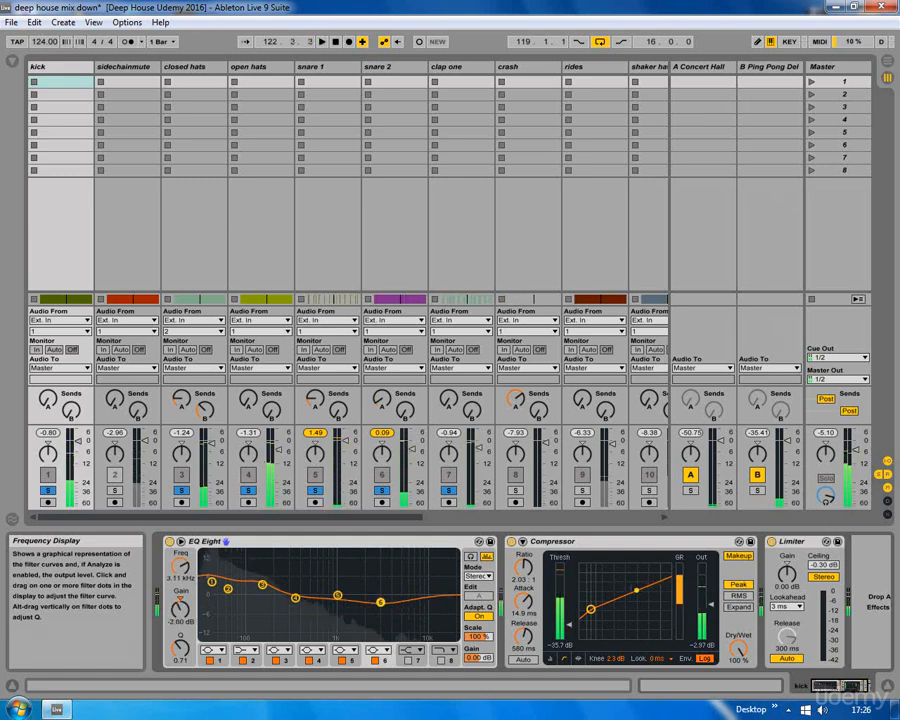
pyautogui.click(378, 649)
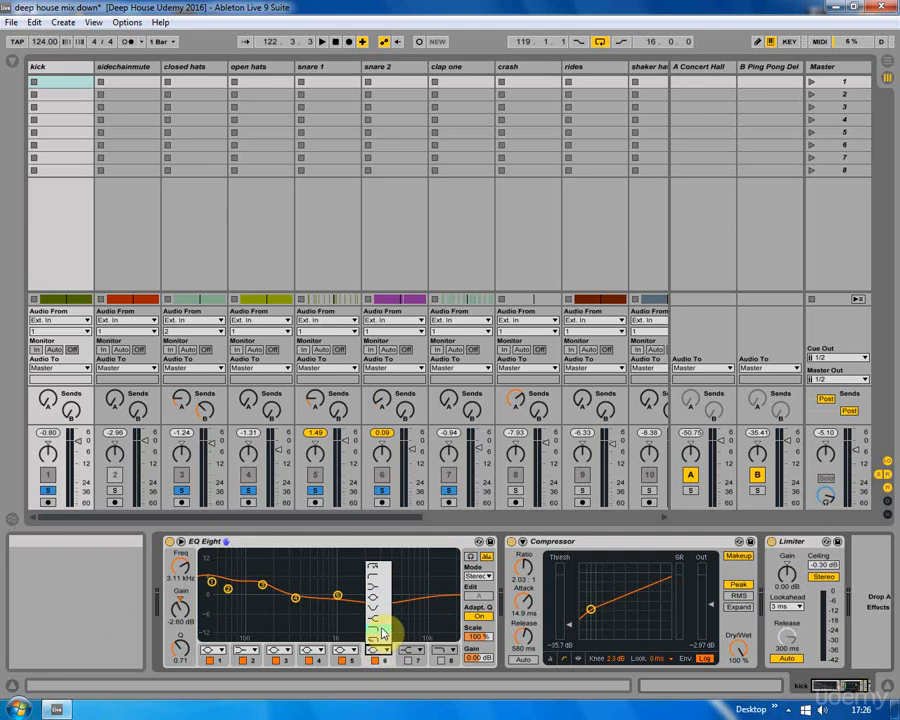
pyautogui.click(380, 630)
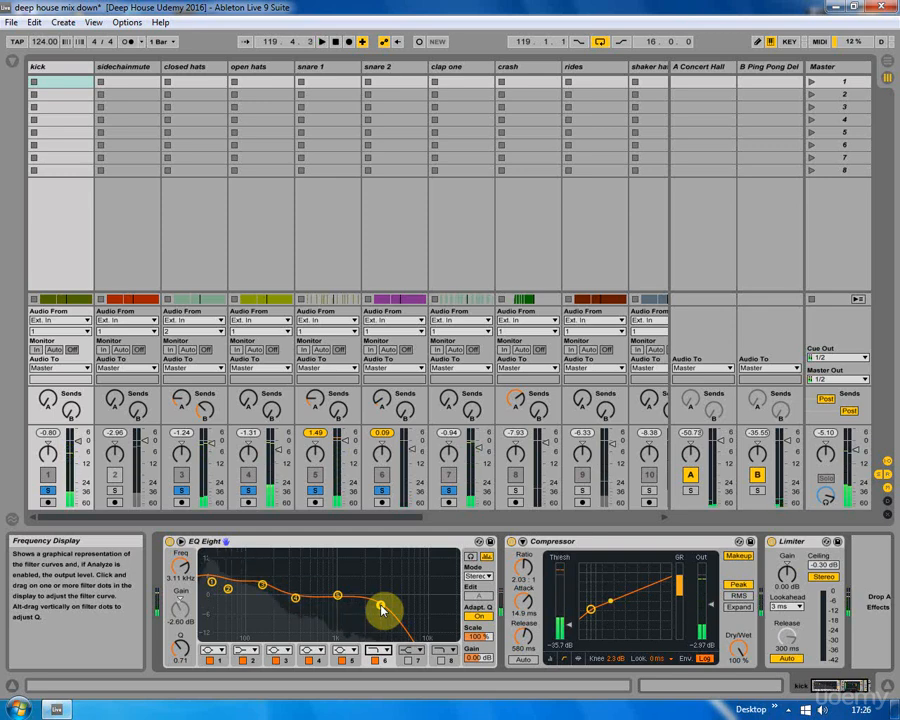
# Solo only the kick and set its EQ band 6 high cut to 5.01 kHz with Q 0.47
pyautogui.click(50, 491)
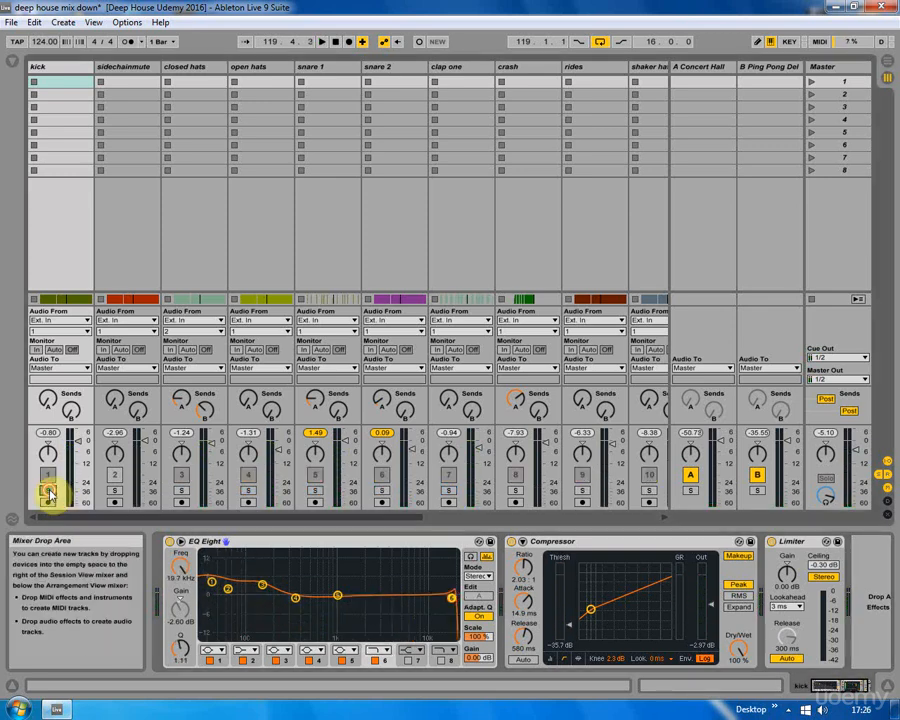
pyautogui.click(50, 491)
pyautogui.press('space')
pyautogui.moveTo(455, 599); pyautogui.dragTo(447, 600)
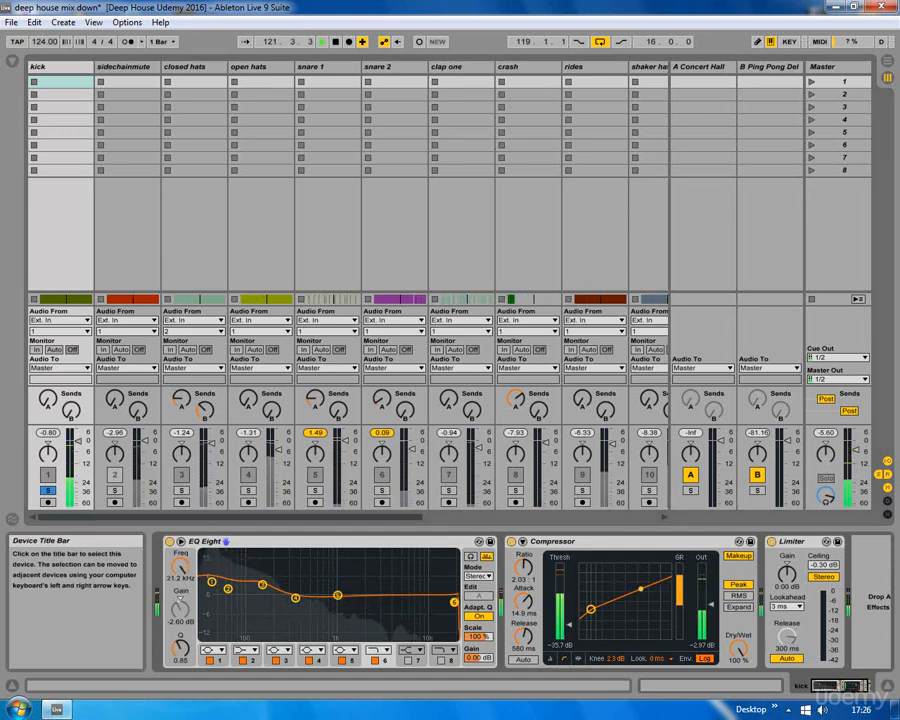
pyautogui.moveTo(455, 601); pyautogui.dragTo(394, 614)
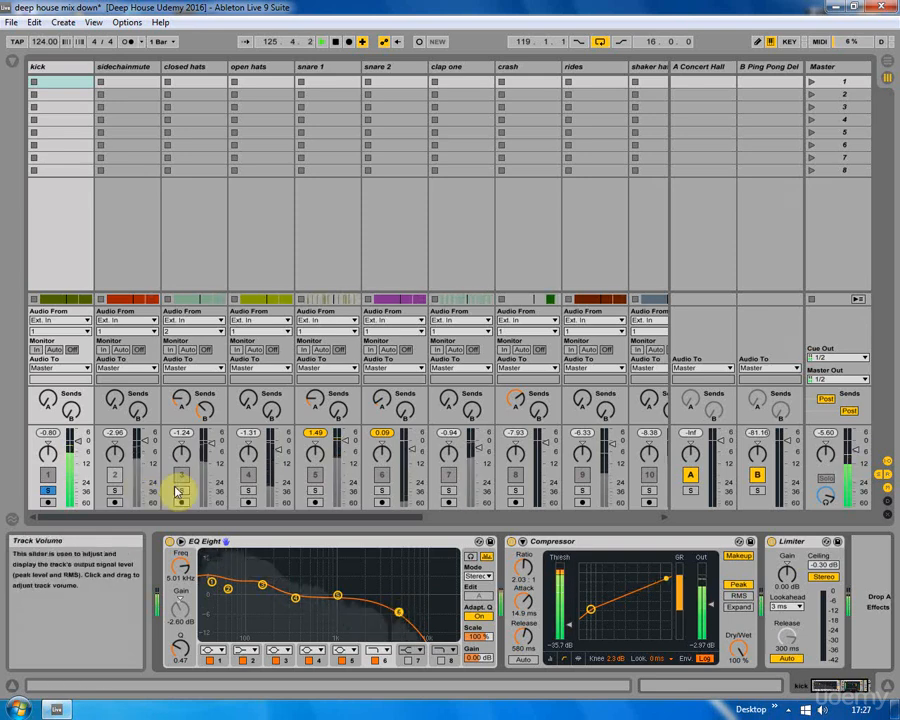
# Solo the closed hats, open hats, both snares and clap one again together with the kick
pyautogui.click(248, 490)
pyautogui.click(315, 490)
pyautogui.click(383, 490)
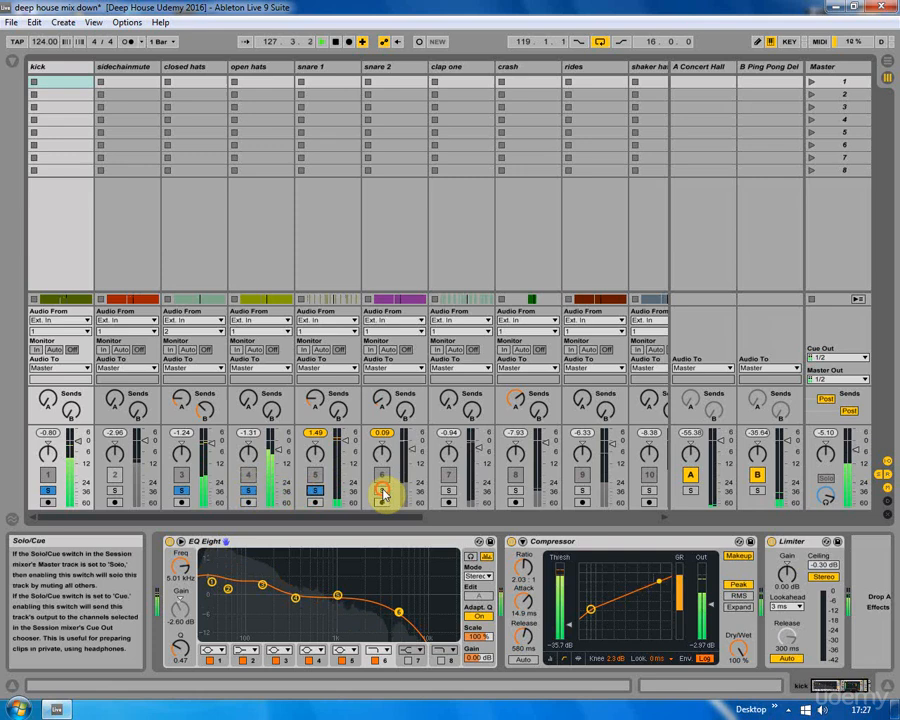
pyautogui.click(449, 492)
# In clap one's EQ Eight, raise band 6 and set the band 3 low shelf to 425 Hz at -9.79 dB
pyautogui.click(463, 67)
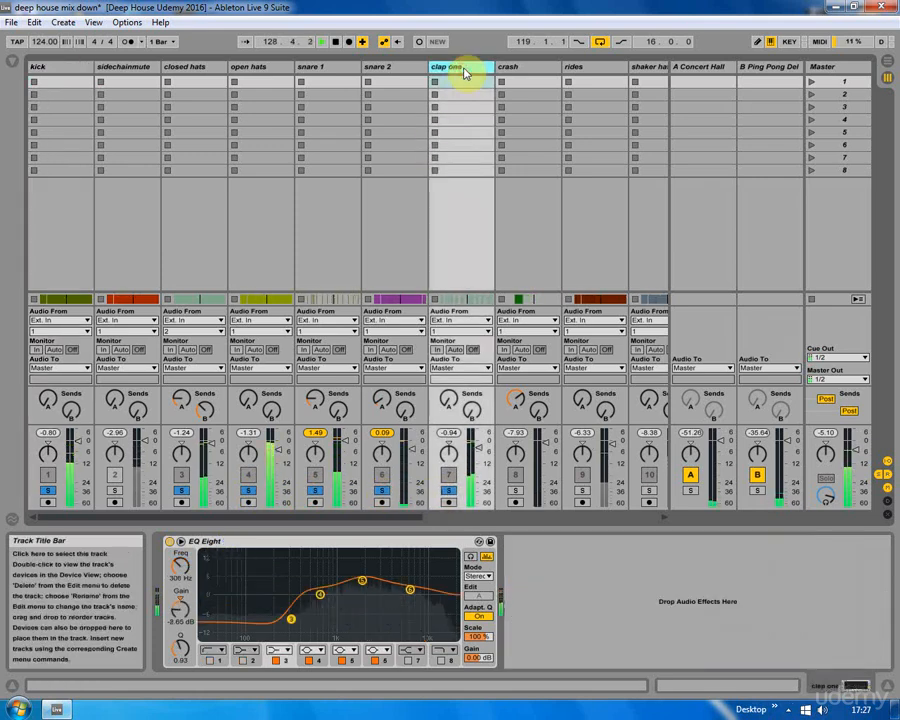
pyautogui.click(409, 589)
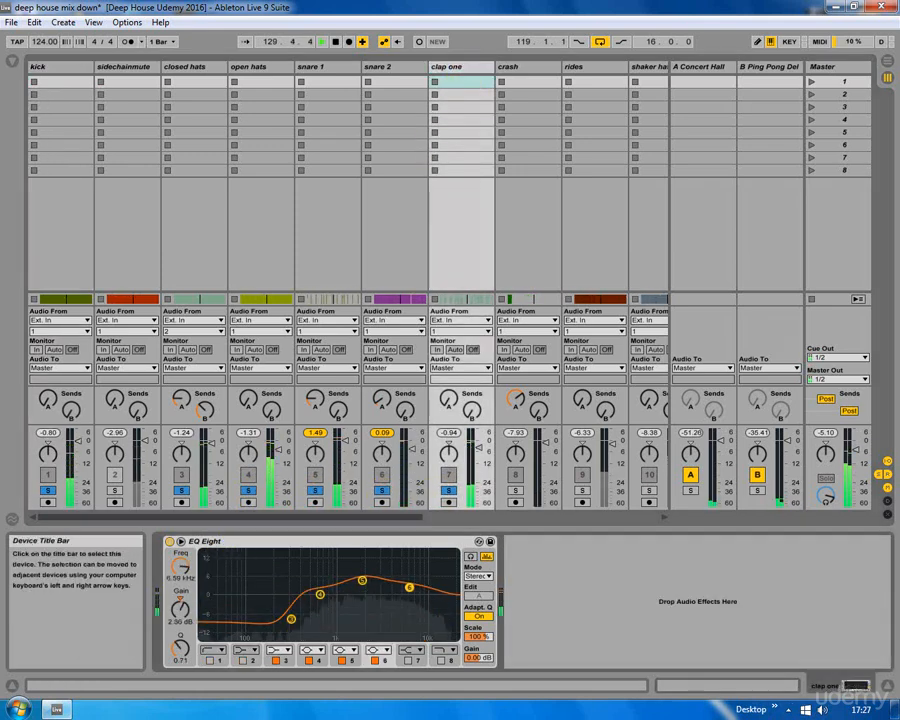
pyautogui.click(291, 620)
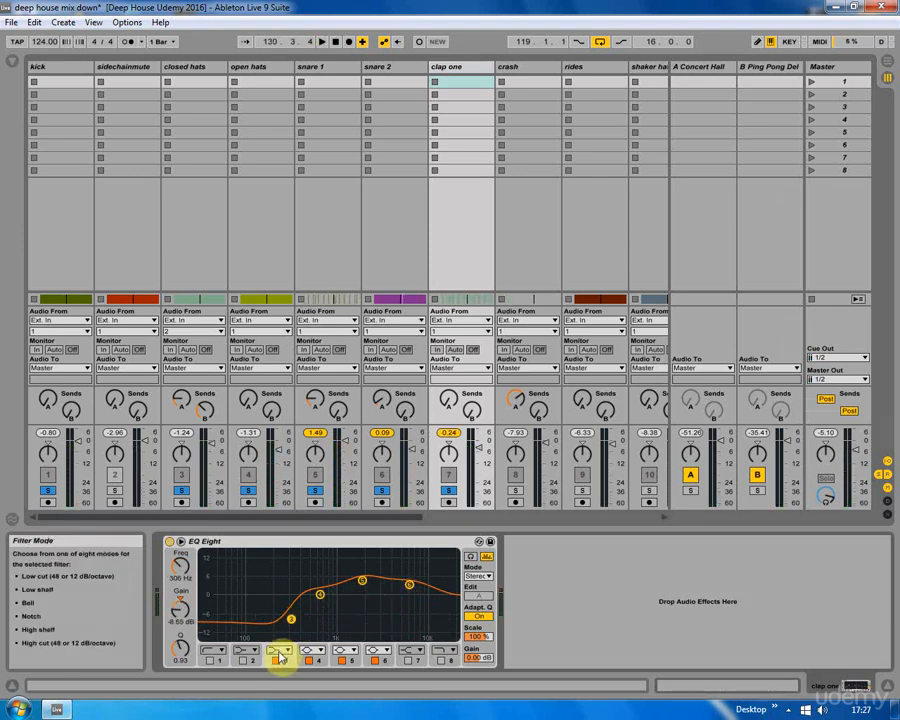
pyautogui.click(281, 653)
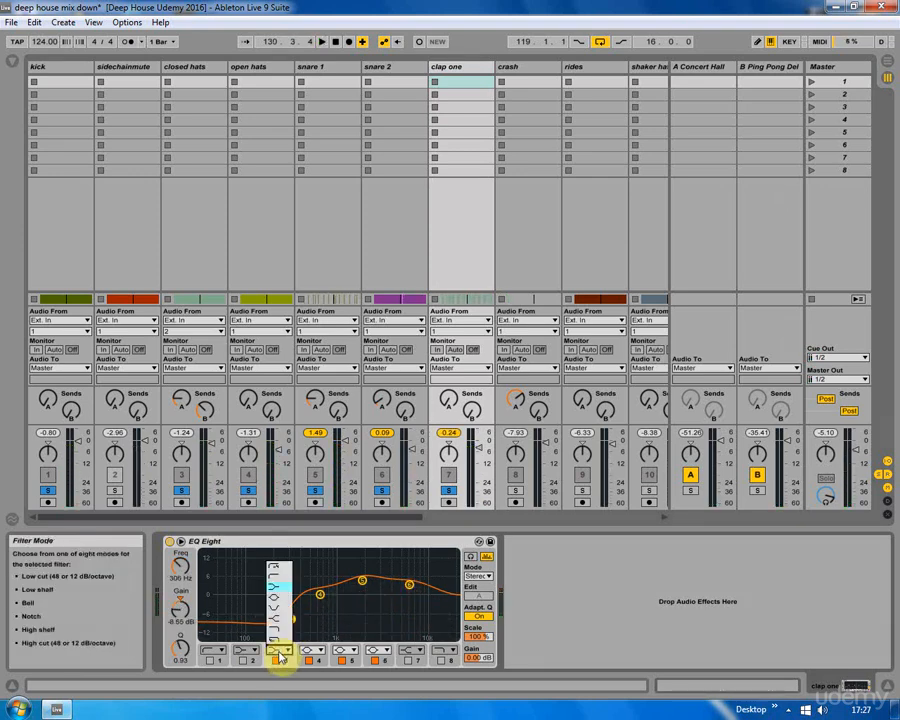
pyautogui.click(277, 592)
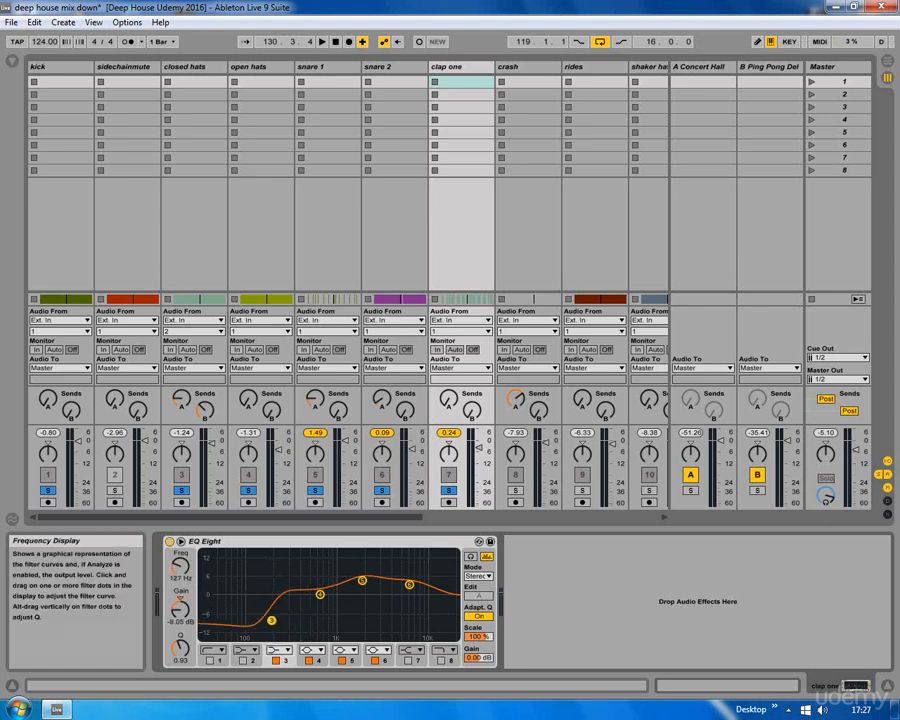
pyautogui.moveTo(305, 619); pyautogui.dragTo(300, 622)
pyautogui.press('space')
pyautogui.press('space')
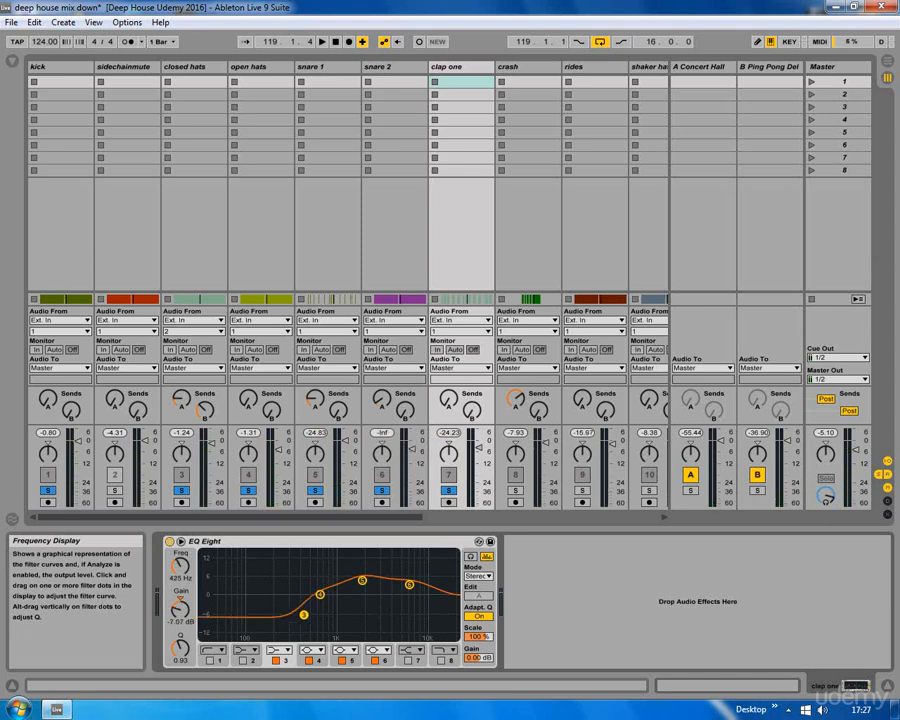
pyautogui.press('space')
pyautogui.moveTo(302, 619); pyautogui.dragTo(304, 623)
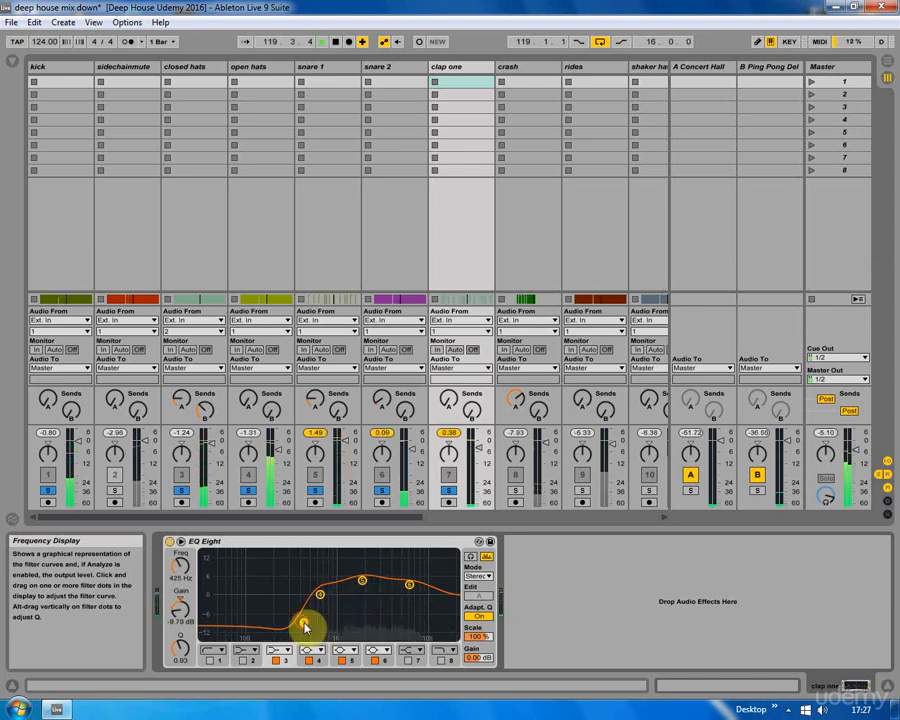
# Shift clap one's EQ band 5 up, move band 6 to 7.48 kHz at 4.09 dB, and raise its Ping Pong Delay send to -37.0 dB
pyautogui.moveTo(362, 581); pyautogui.dragTo(414, 582)
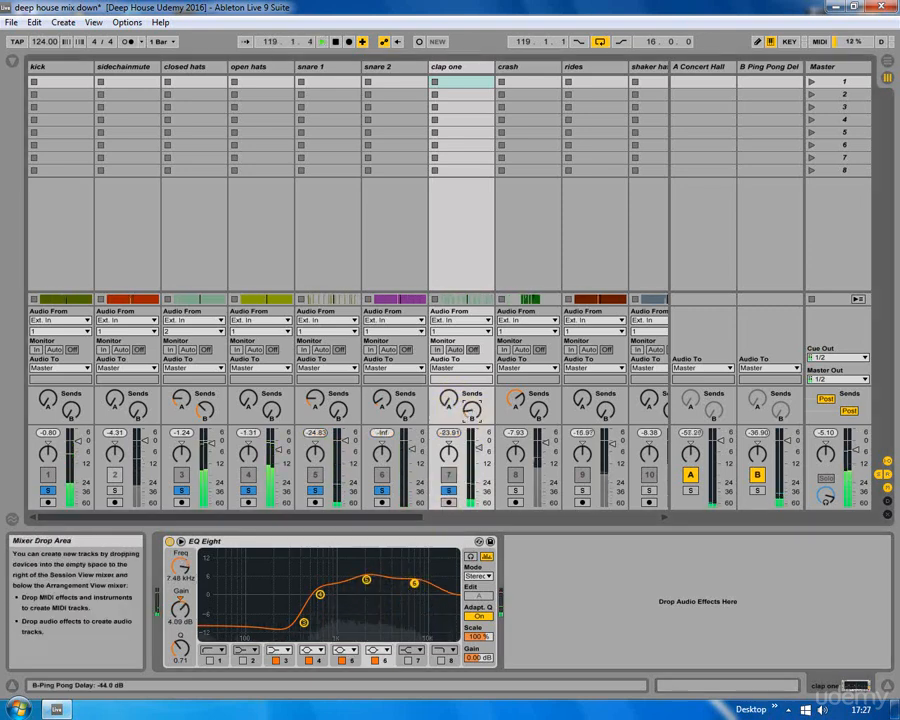
pyautogui.moveTo(472, 410); pyautogui.dragTo(472, 407)
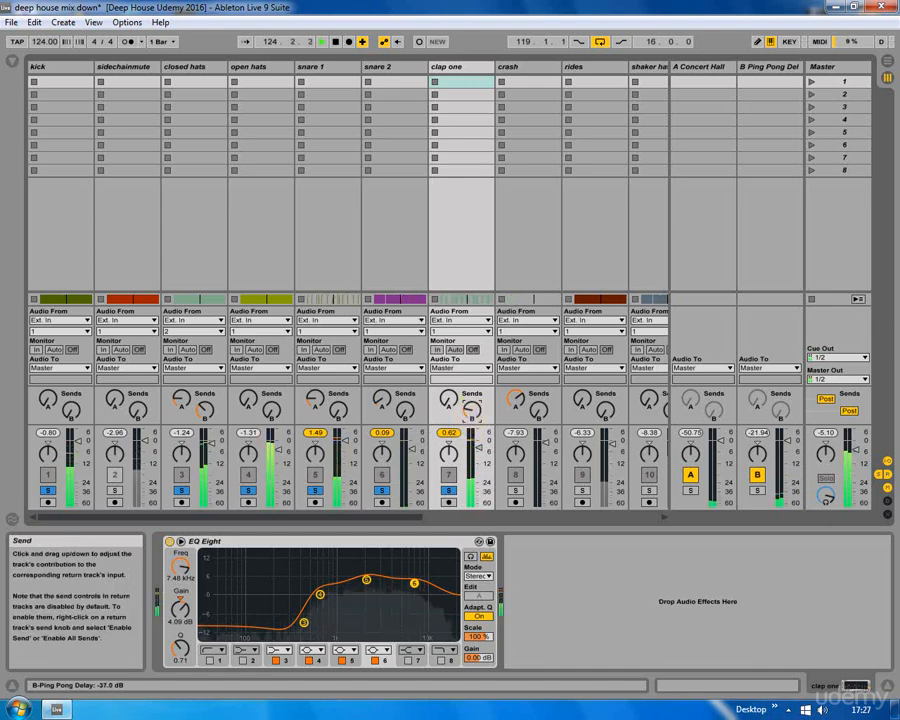
# Solo the crash too, and in its EQ Eight set band 6 to 11.8 kHz, band 5 to 5.49 kHz and band 1 to 2.58 kHz
pyautogui.click(516, 492)
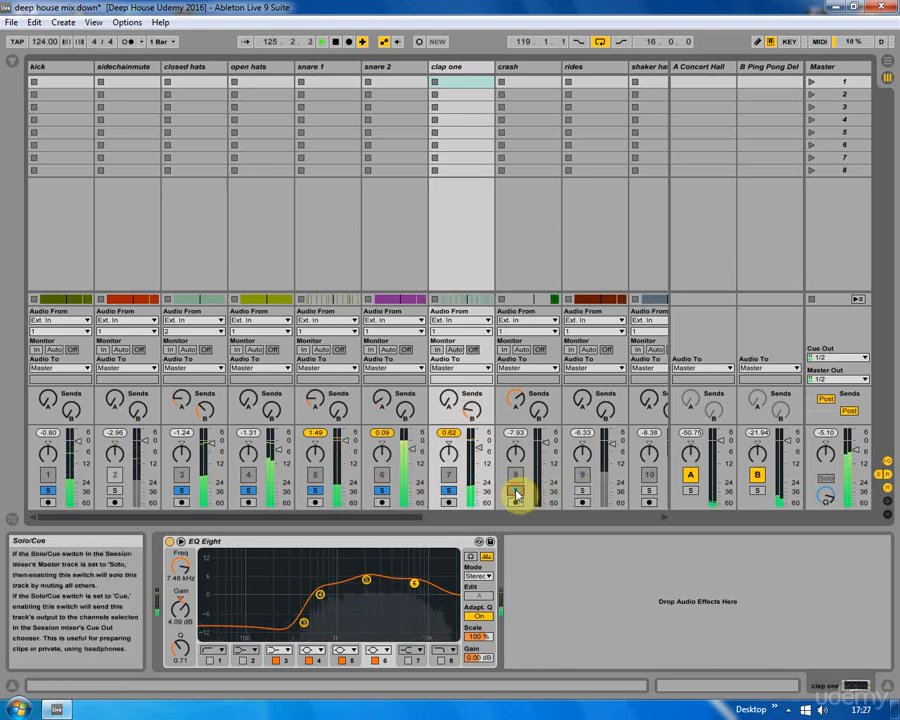
pyautogui.click(526, 68)
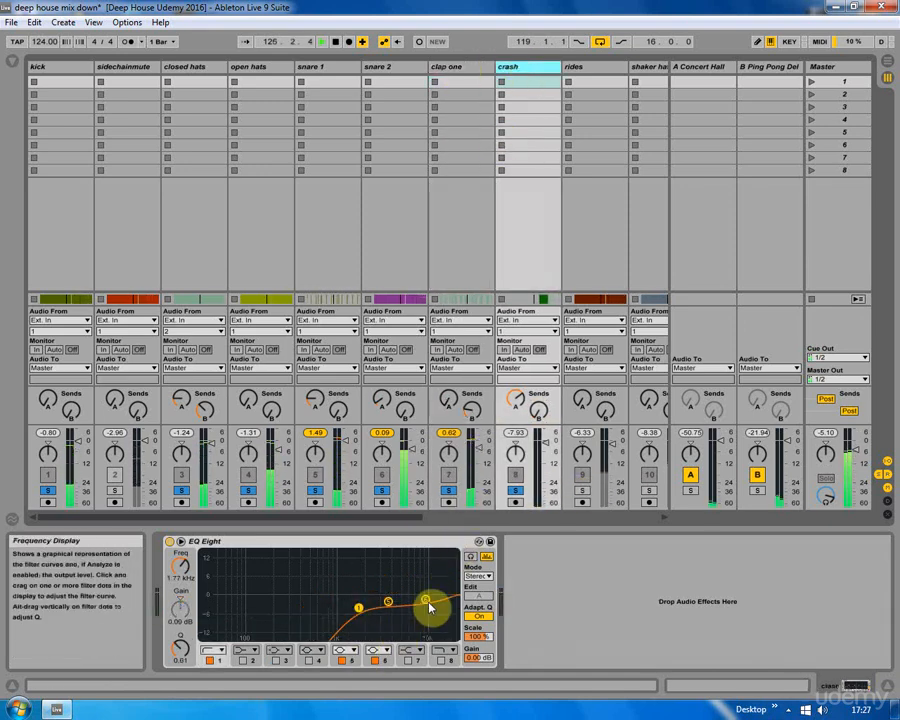
pyautogui.moveTo(426, 600); pyautogui.dragTo(434, 602)
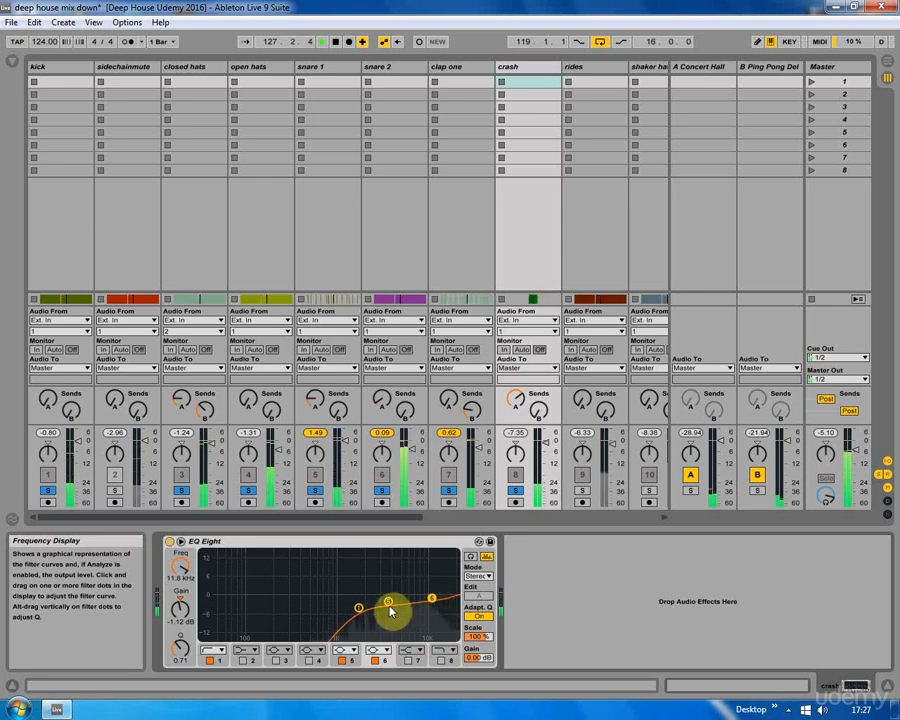
pyautogui.click(390, 609)
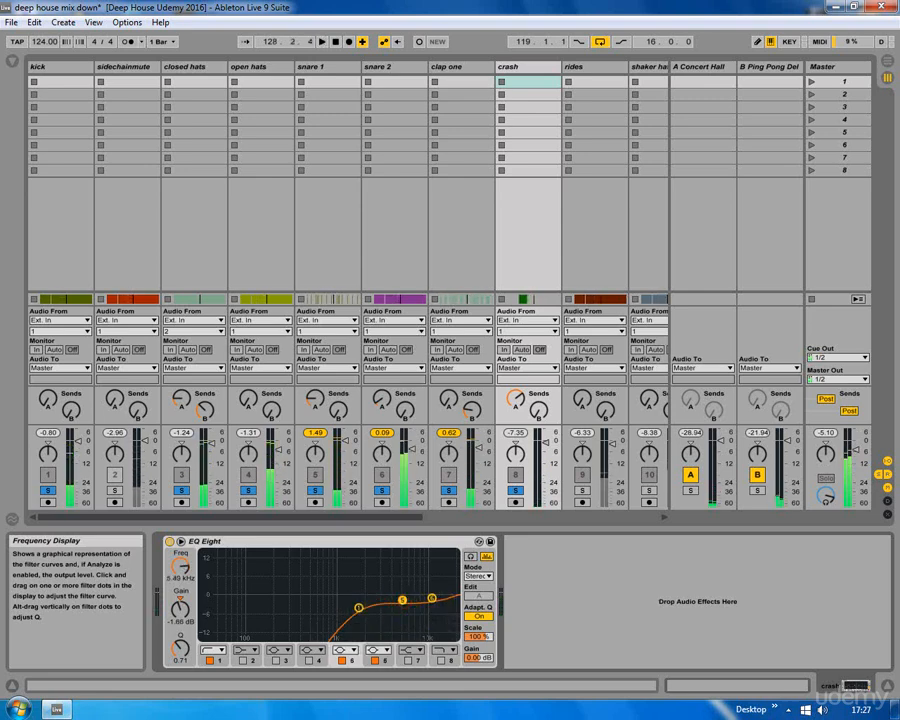
pyautogui.moveTo(358, 607); pyautogui.dragTo(365, 607)
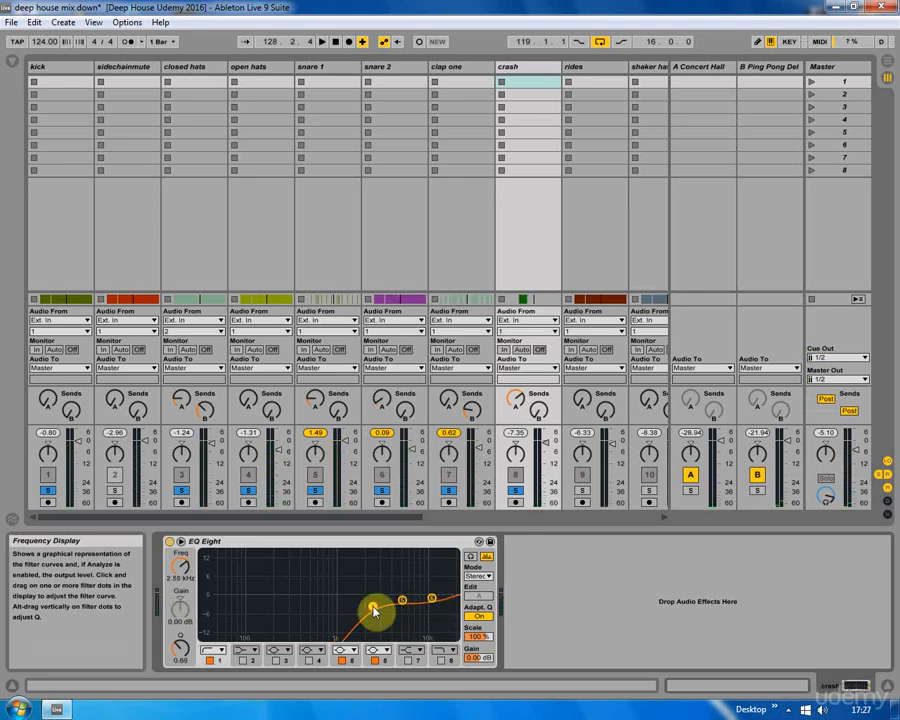
# Solo the rides track as well and lower its EQ Eight band 3 low cut to 1.32 kHz
pyautogui.press('space')
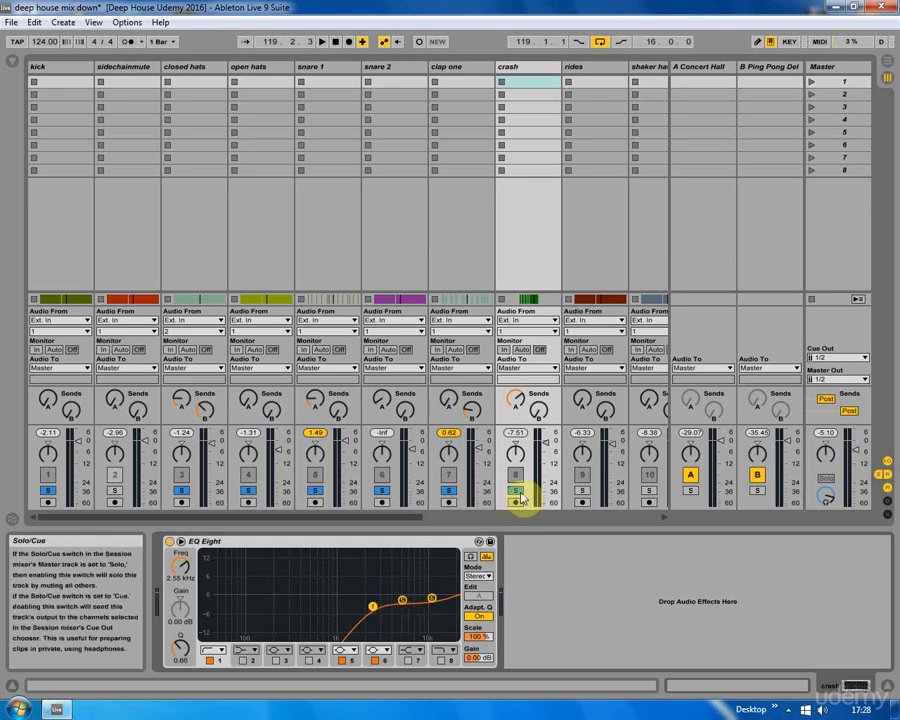
pyautogui.keyDown('ctrl'); pyautogui.click(582, 492); pyautogui.keyUp('ctrl')
pyautogui.press('space')
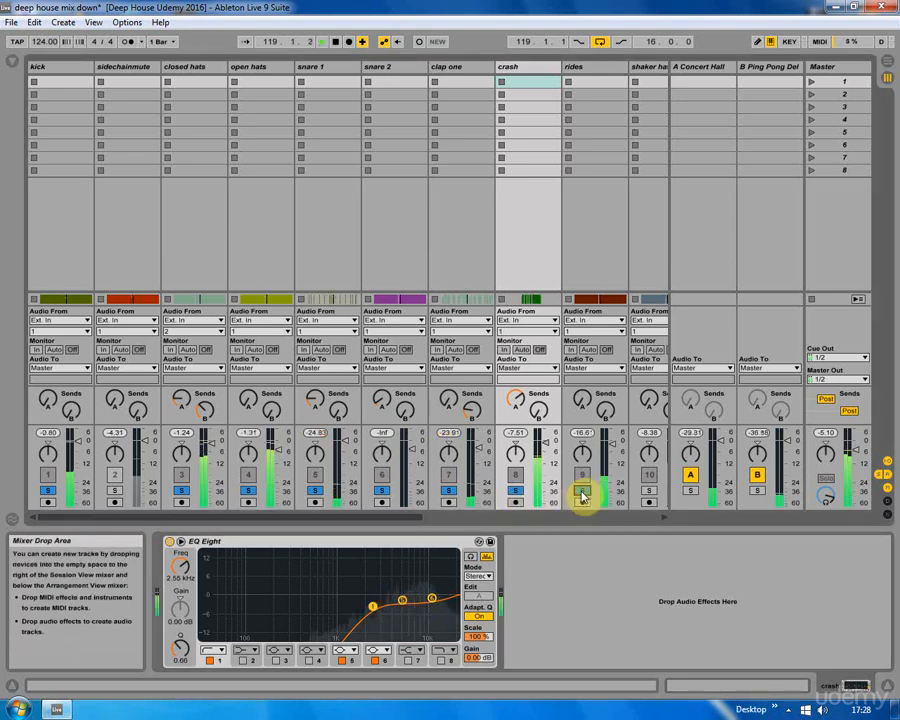
pyautogui.click(604, 70)
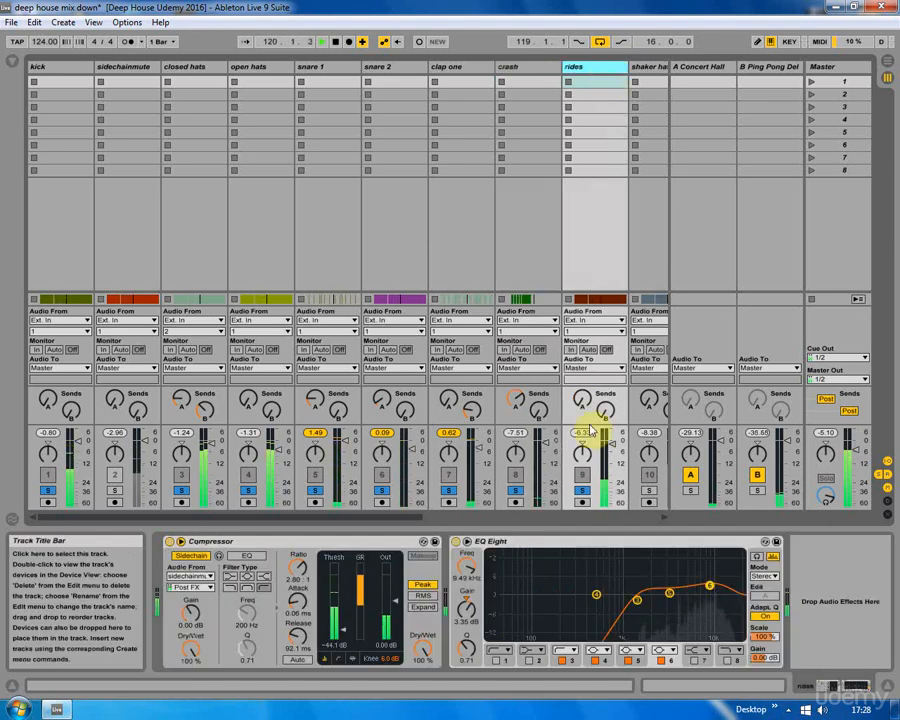
pyautogui.click(637, 599)
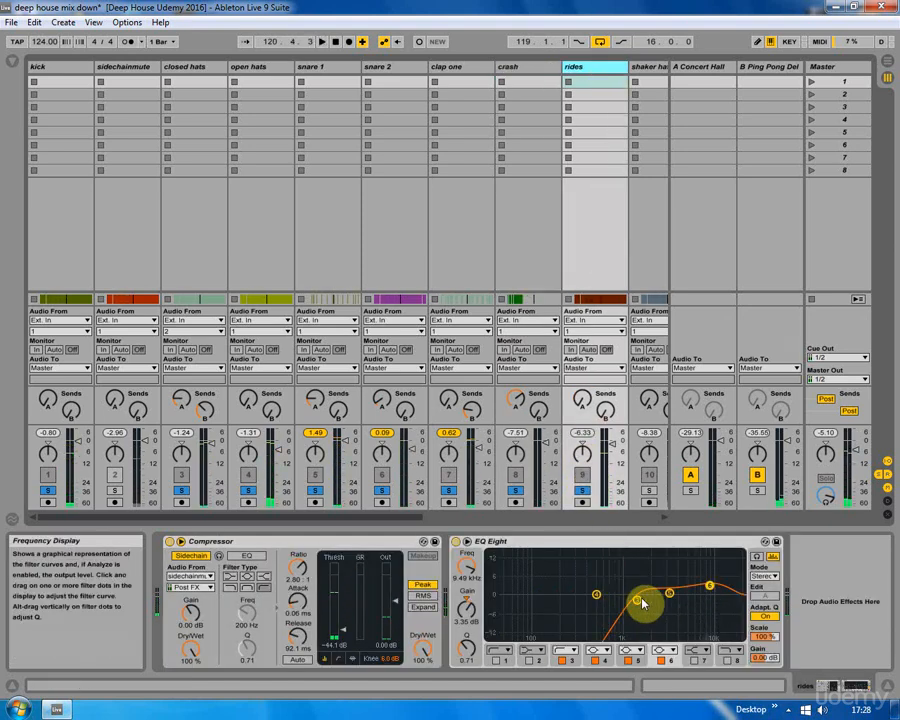
pyautogui.press('space')
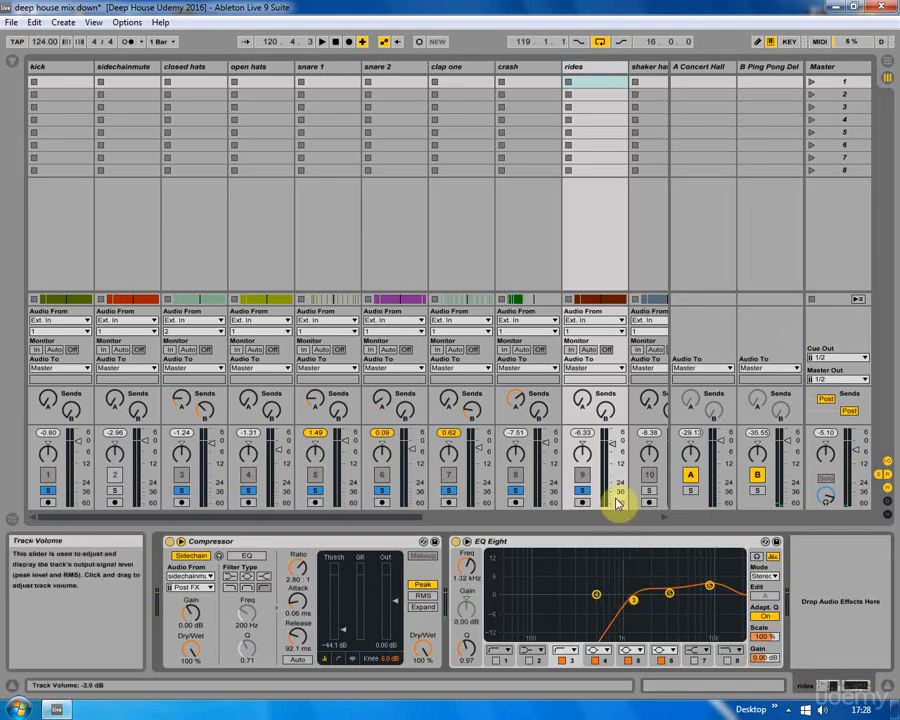
# In the rides' EQ Eight, raise band 5, set band 3 to 1.29 kHz and band 6 to 10.2 kHz at 6.07 dB
pyautogui.click(387, 517)
pyautogui.moveTo(387, 520); pyautogui.dragTo(510, 518)
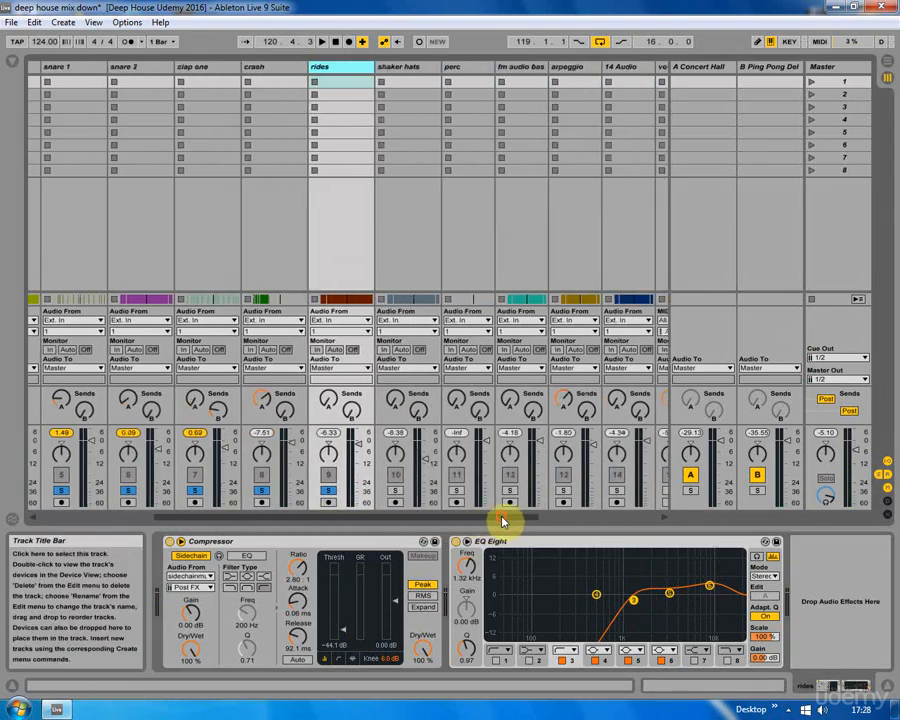
pyautogui.moveTo(670, 594); pyautogui.dragTo(678, 590)
pyautogui.press('space')
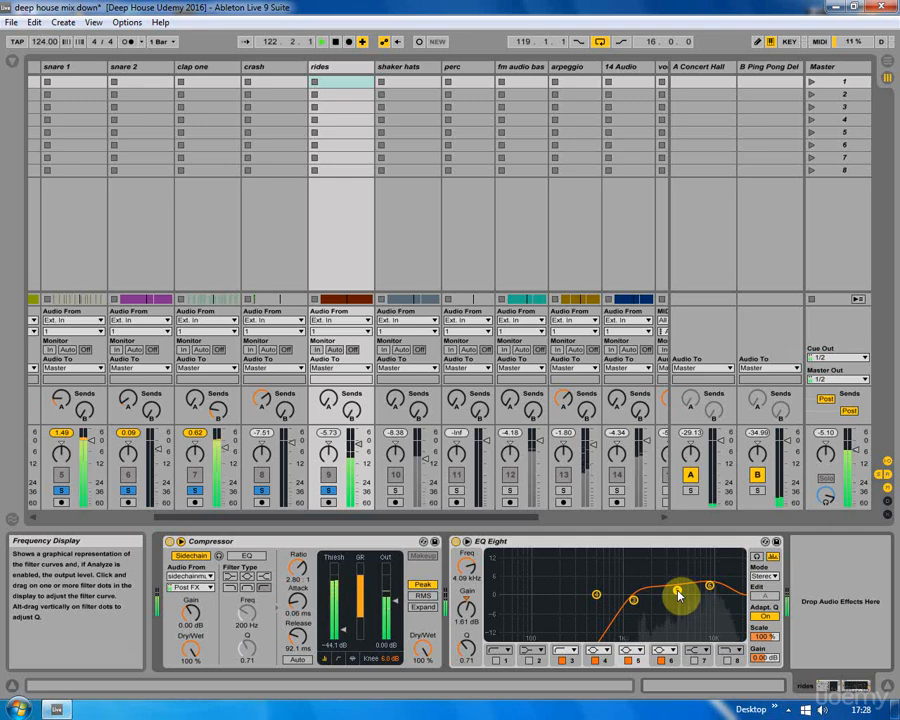
pyautogui.moveTo(678, 590); pyautogui.dragTo(711, 580)
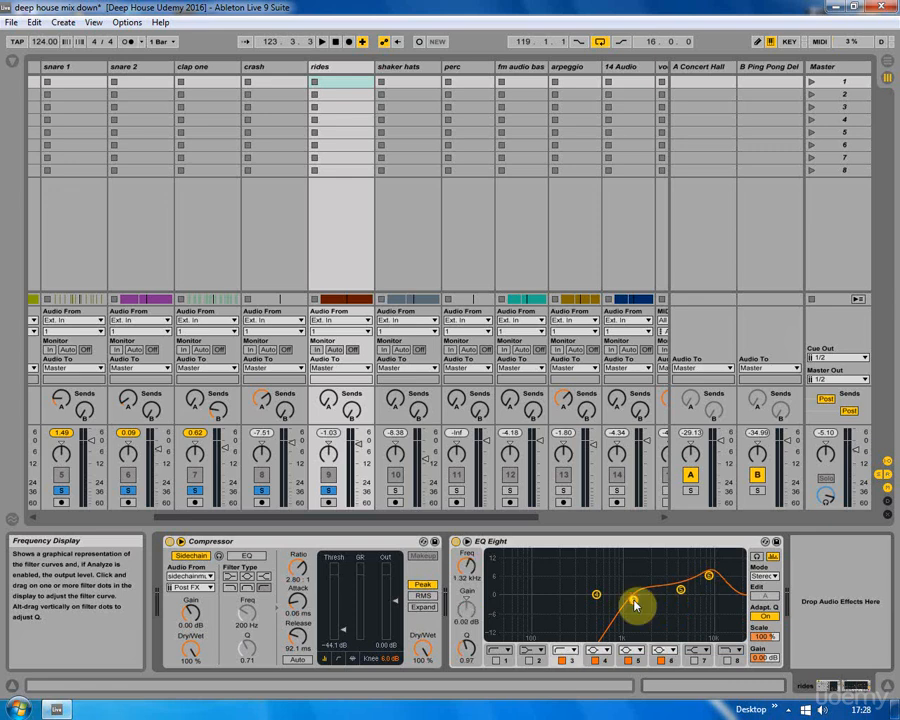
pyautogui.moveTo(634, 604)
pyautogui.mouseDown()
pyautogui.moveTo(562, 601)
pyautogui.moveTo(636, 607)
pyautogui.mouseUp()
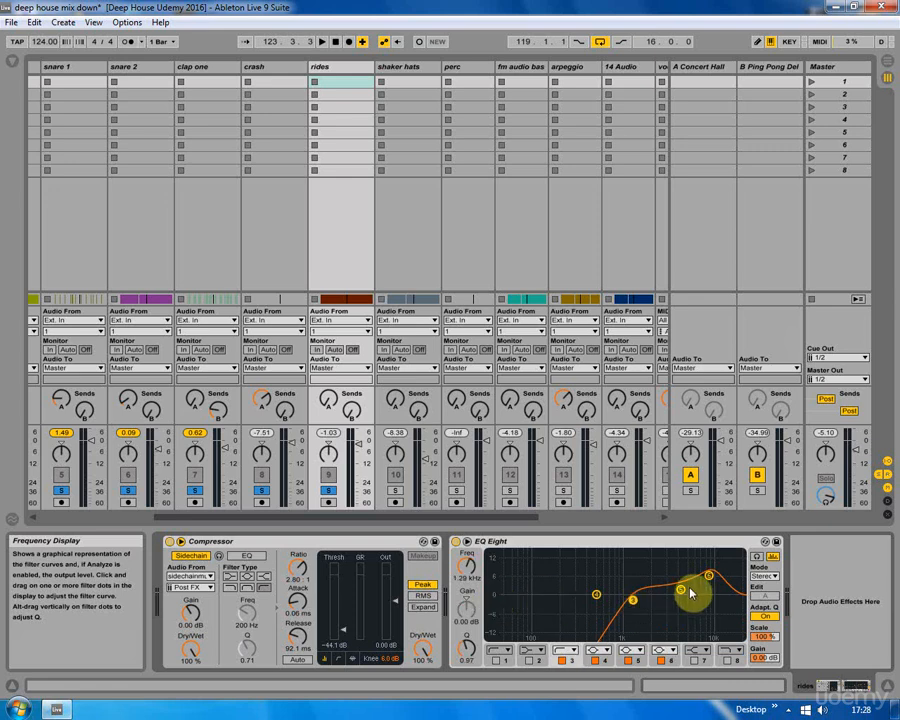
pyautogui.moveTo(709, 576); pyautogui.dragTo(710, 580)
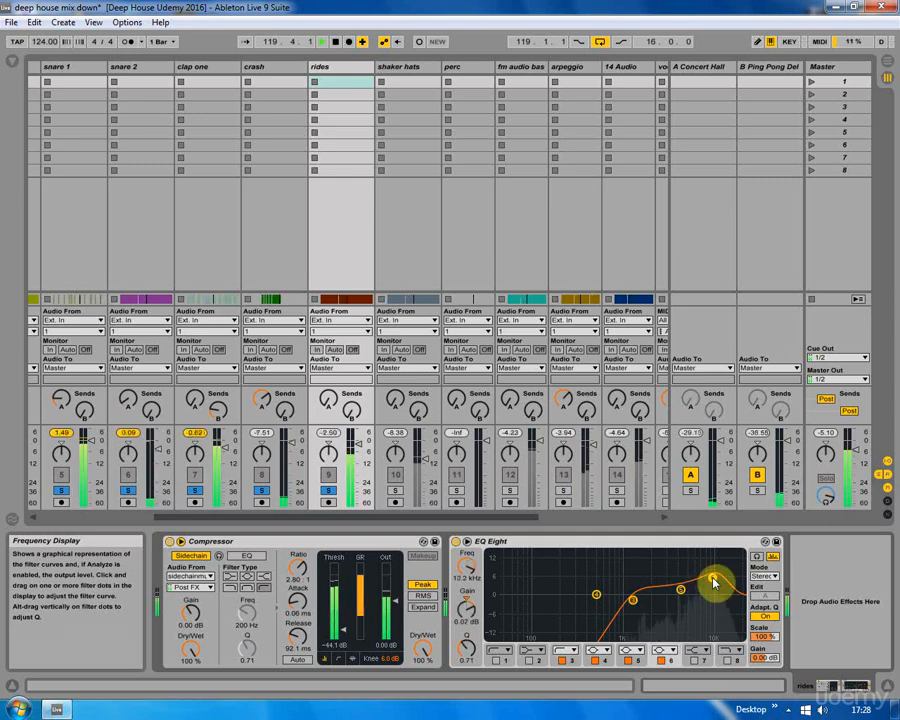
# Solo the shaker hats and, in their EQ Eight, move bands 4 and 5 up and the band 3 low cut to 915 Hz
pyautogui.click(397, 492)
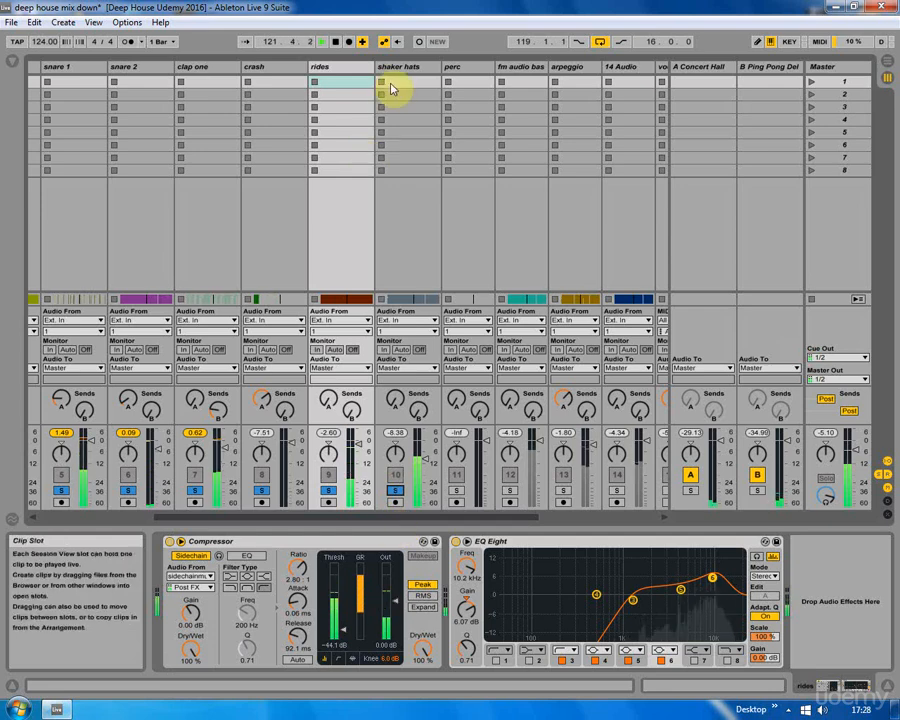
pyautogui.click(403, 68)
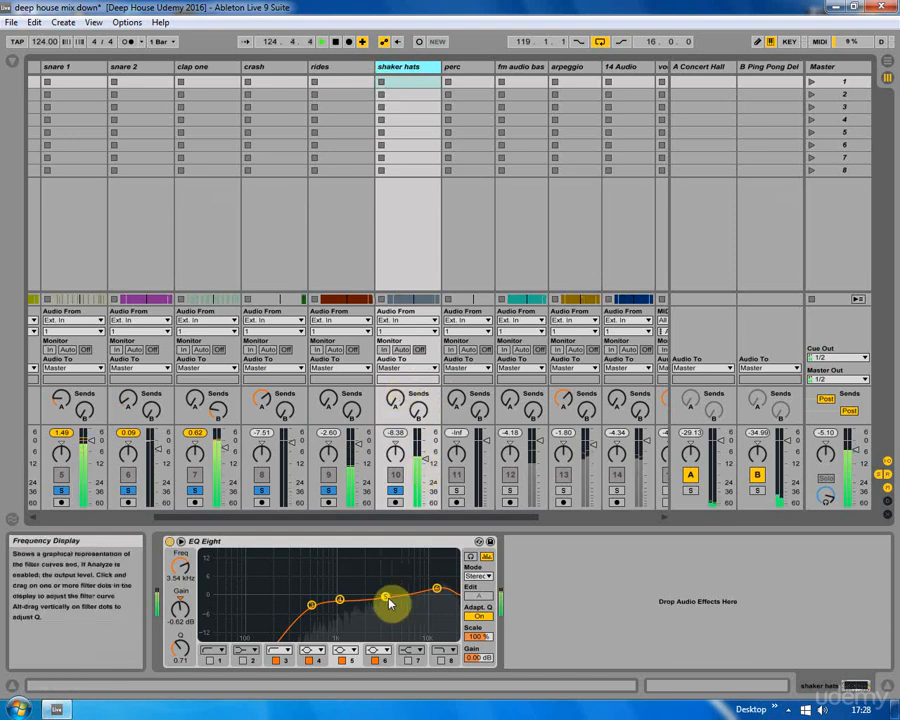
pyautogui.moveTo(386, 596); pyautogui.dragTo(403, 594)
pyautogui.moveTo(340, 600)
pyautogui.mouseDown()
pyautogui.moveTo(355, 600)
pyautogui.moveTo(314, 605)
pyautogui.moveTo(334, 603)
pyautogui.mouseUp()
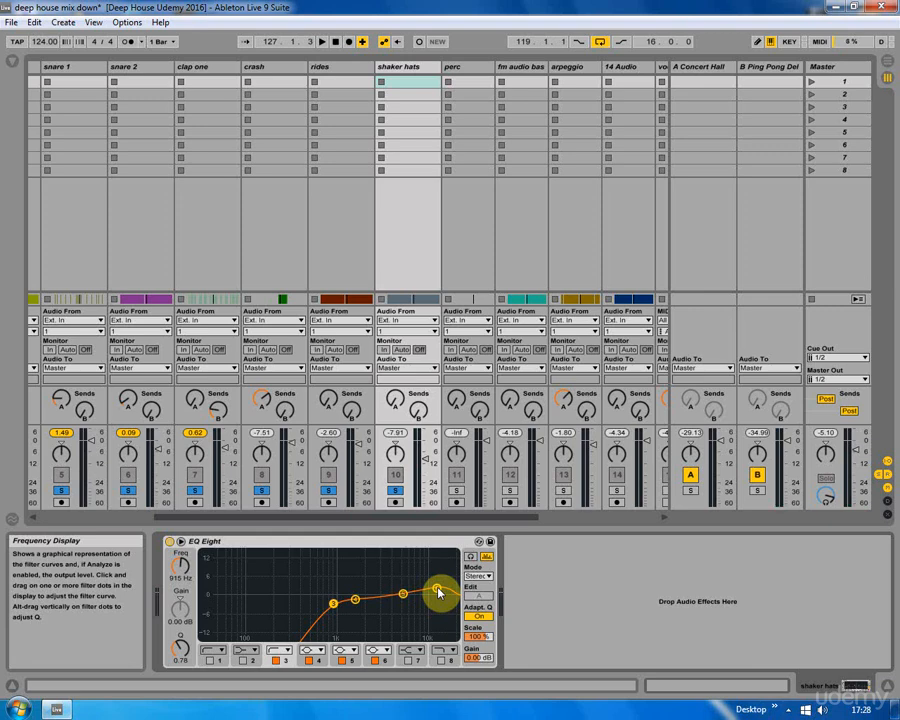
# Audition the perc track and check in the arrangement whether it has clips inside the looped section
pyautogui.keyDown('ctrl'); pyautogui.click(456, 491); pyautogui.keyUp('ctrl')
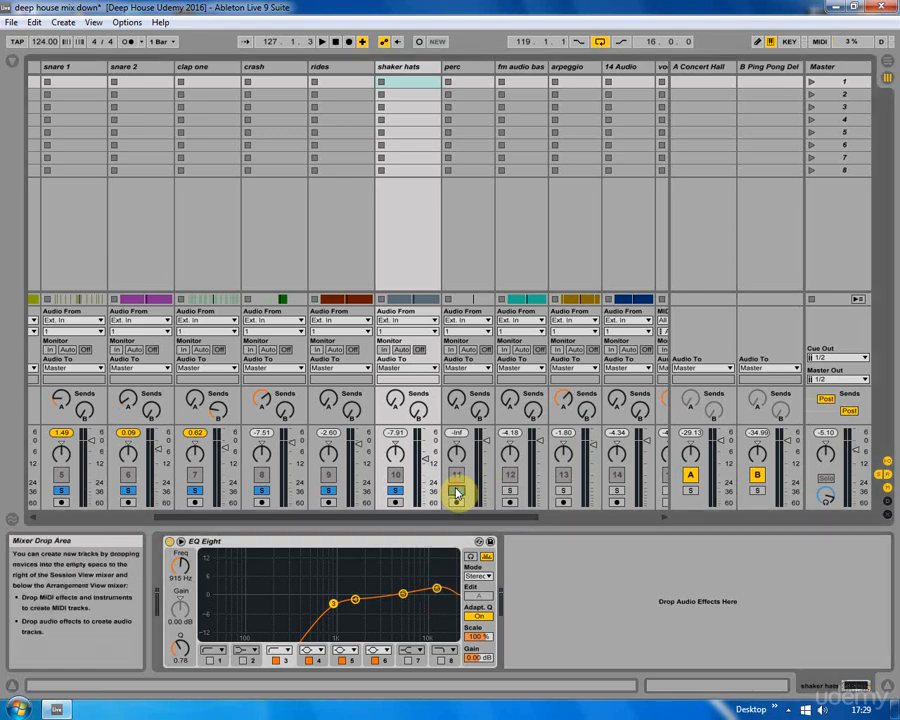
pyautogui.press('space')
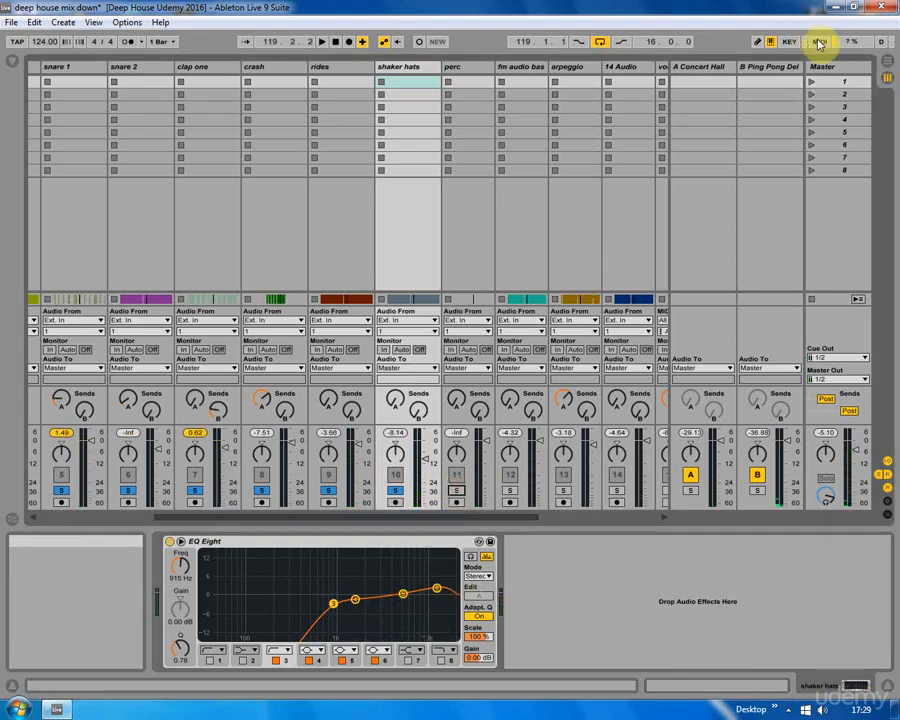
pyautogui.click(890, 65)
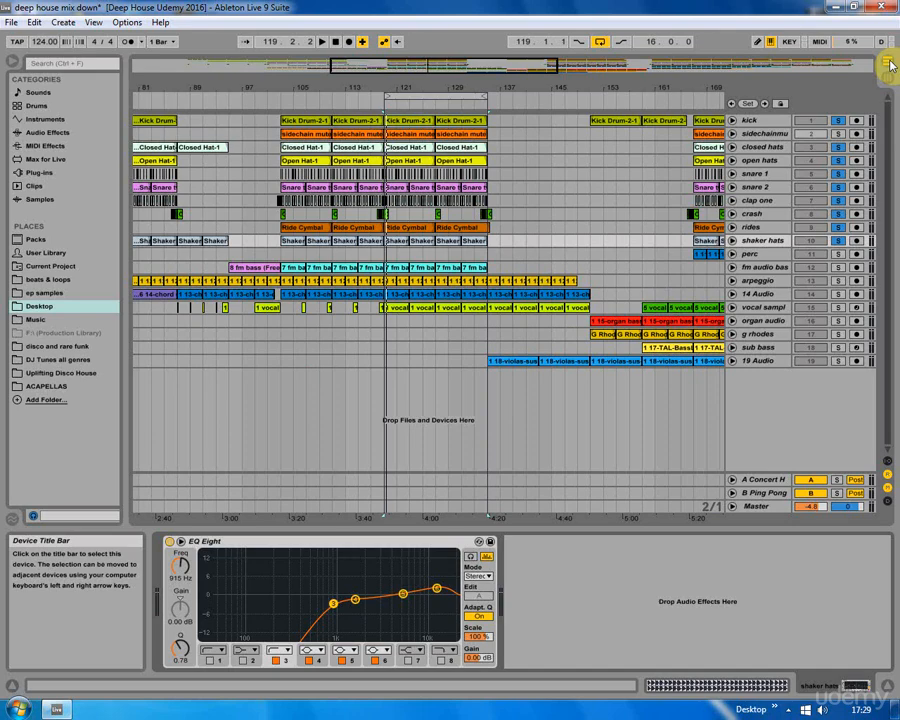
pyautogui.click(886, 77)
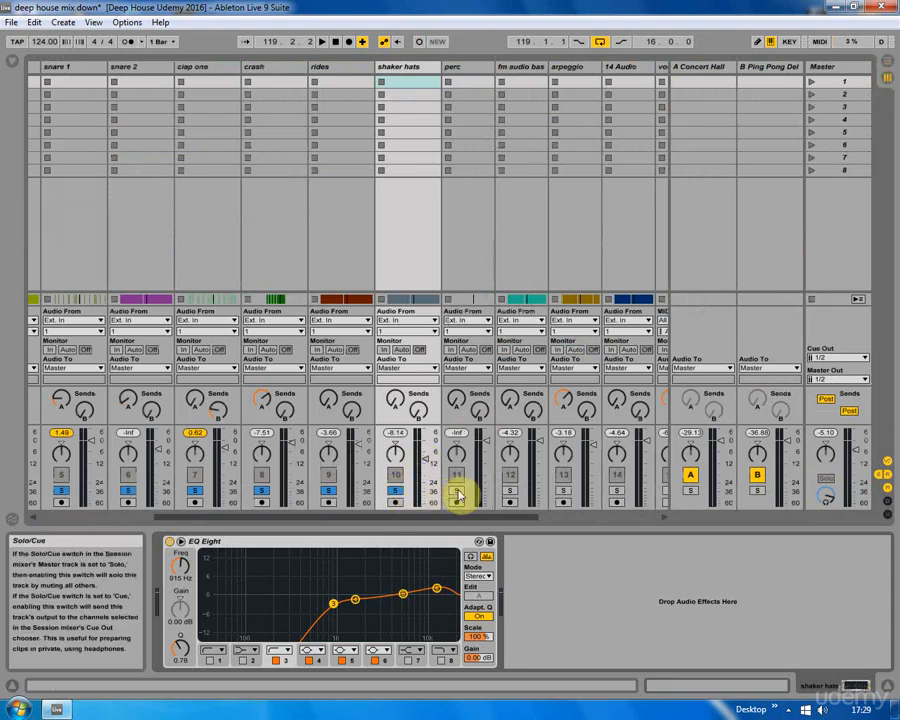
# Solo the fm audio bass track and examine its clip's waveform at bar 119 in the arrangement
pyautogui.click(520, 66)
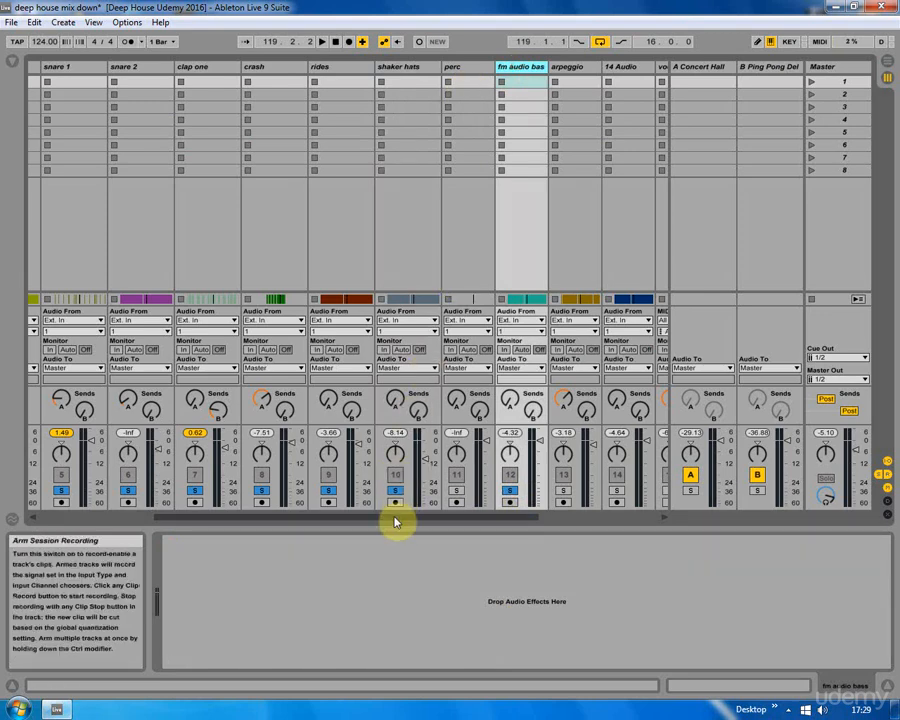
pyautogui.moveTo(396, 518); pyautogui.dragTo(446, 502)
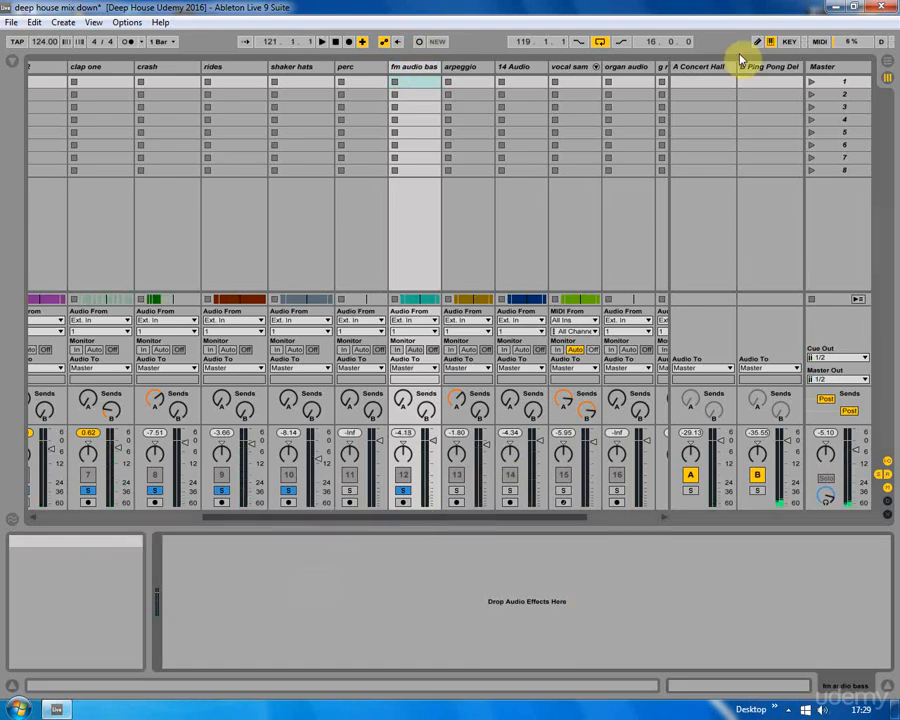
pyautogui.click(886, 62)
pyautogui.click(732, 267)
pyautogui.doubleClick(392, 268)
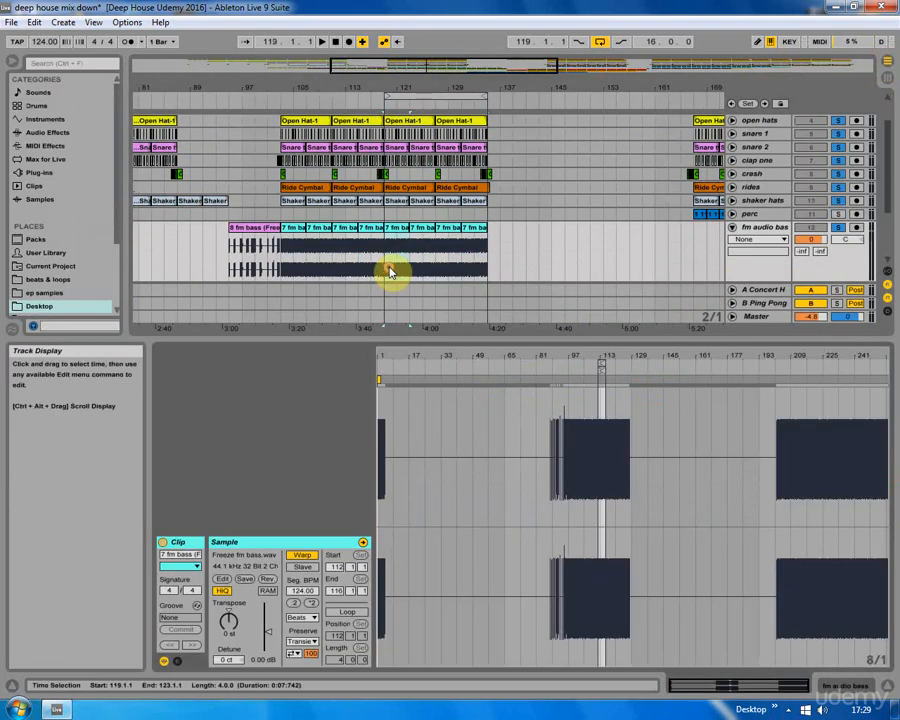
pyautogui.moveTo(597, 356); pyautogui.dragTo(497, 362)
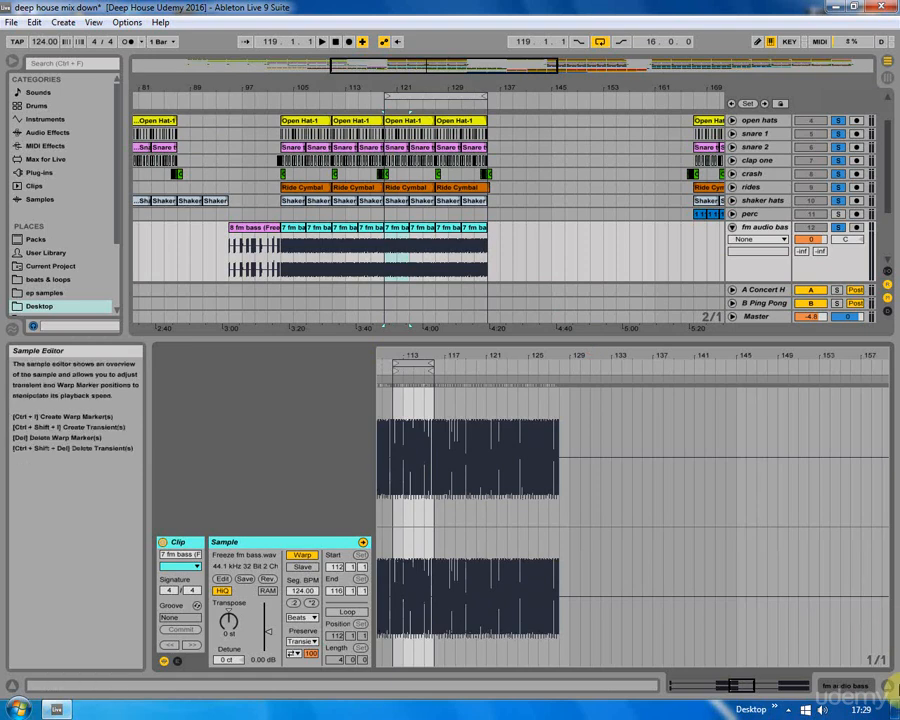
# Add an EQ Eight audio effect to the fm audio bass track
pyautogui.click(886, 686)
pyautogui.click(396, 267)
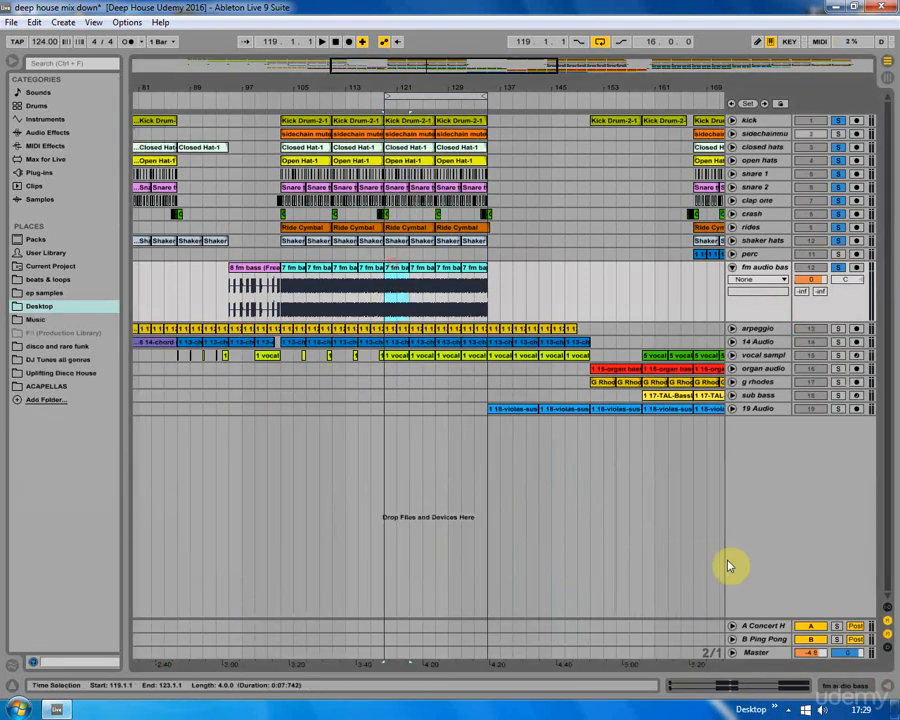
pyautogui.click(832, 690)
pyautogui.click(302, 637)
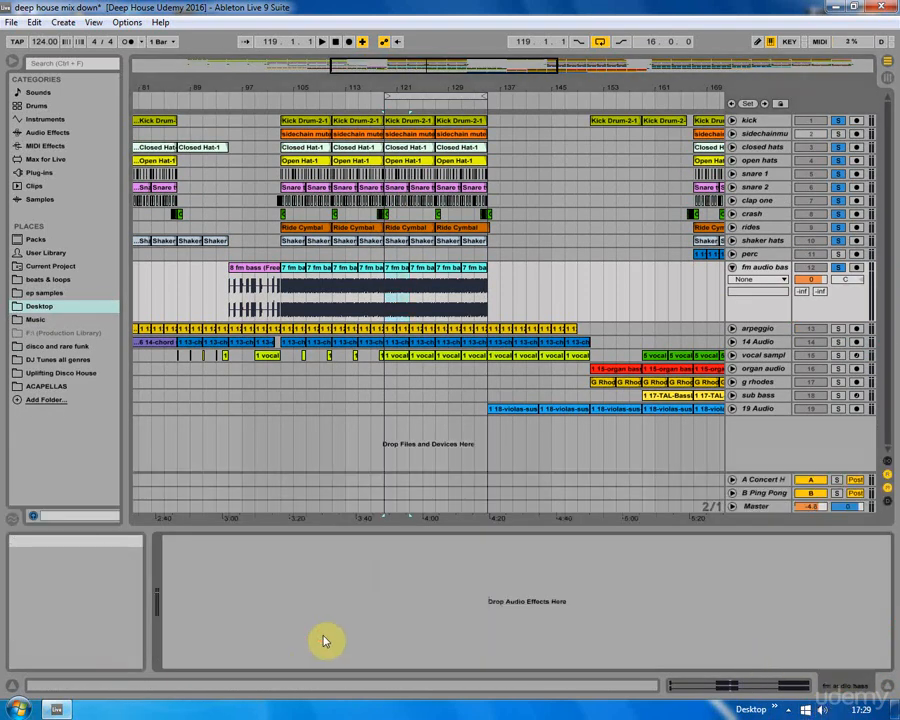
pyautogui.click(45, 134)
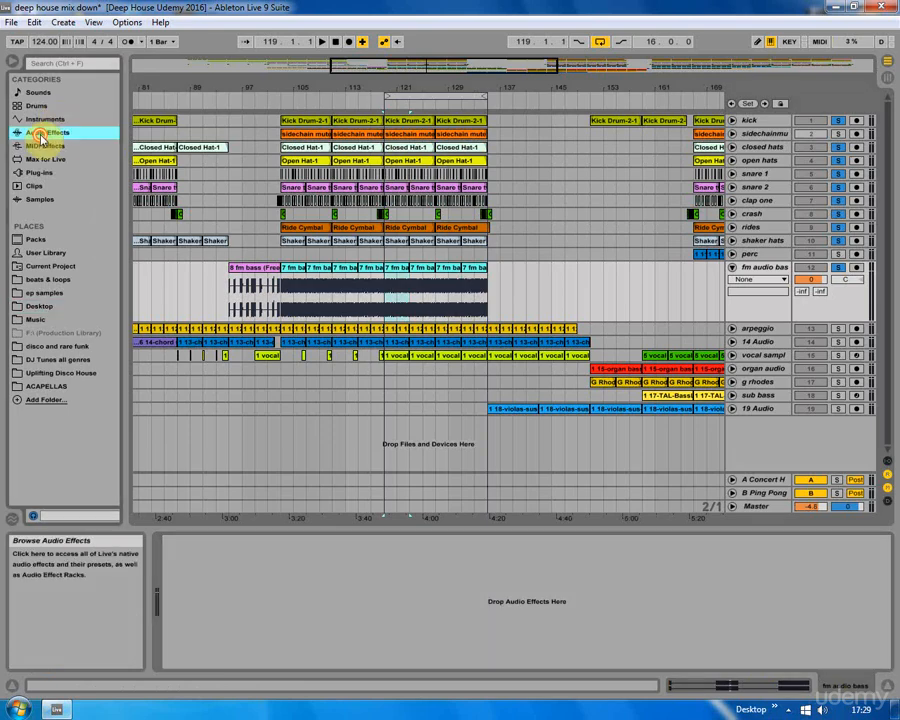
pyautogui.click(162, 224)
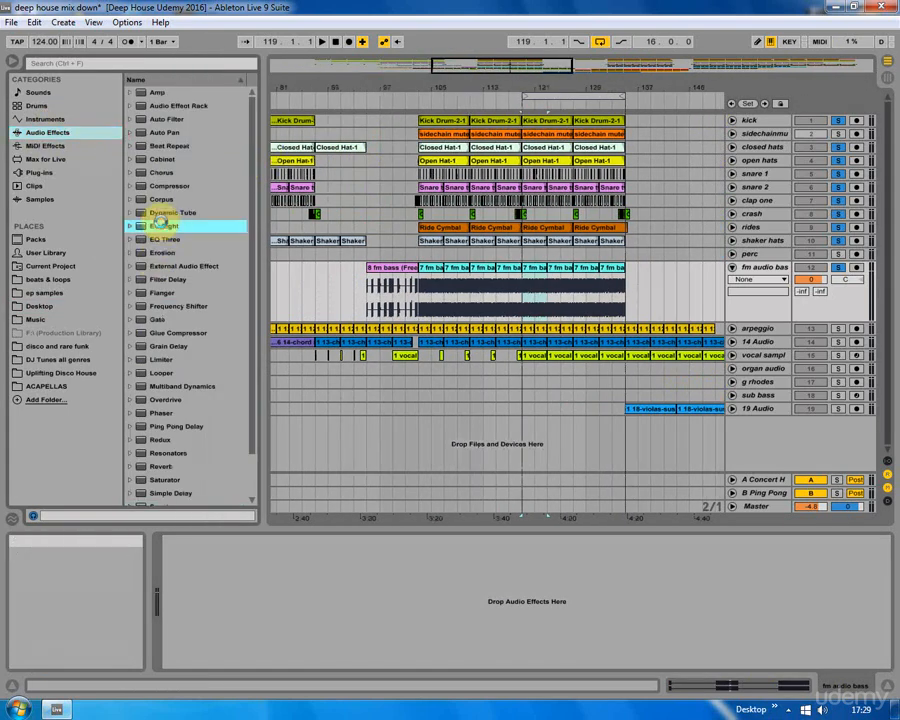
pyautogui.doubleClick(162, 224)
pyautogui.click(12, 58)
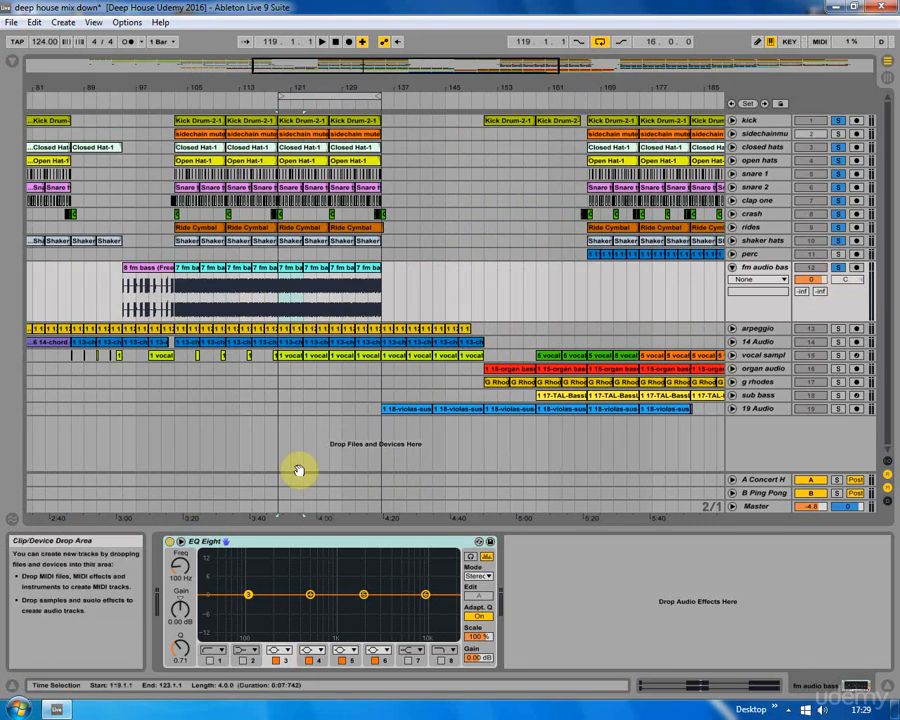
# During playback, set the bass EQ Eight's band 3 to about 50 Hz at -3.10 dB and band 4 to 216 Hz at -2.60 dB
pyautogui.press('space')
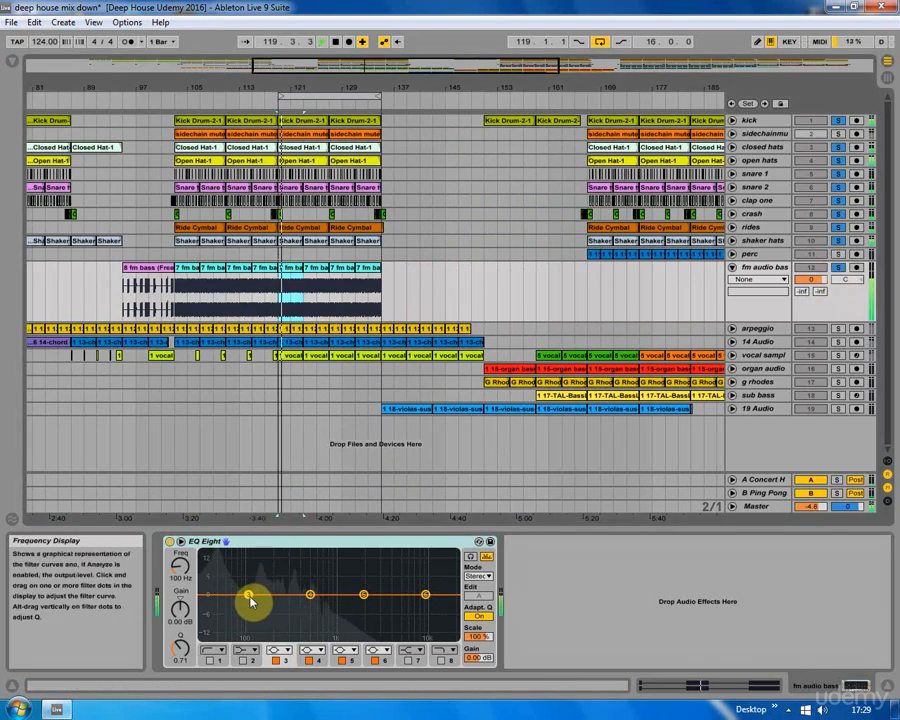
pyautogui.moveTo(248, 597); pyautogui.dragTo(221, 604)
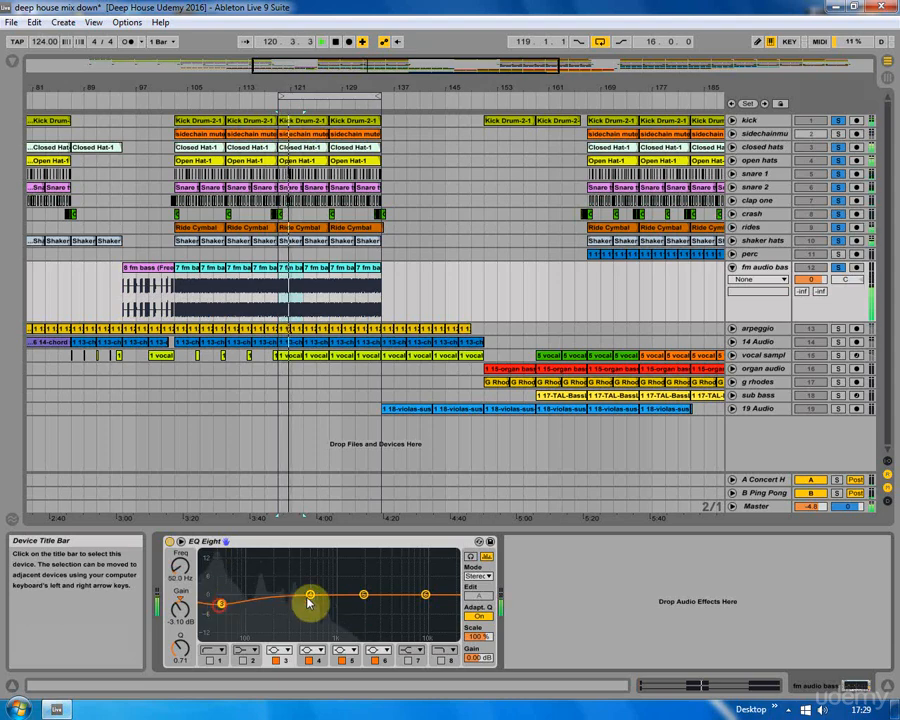
pyautogui.moveTo(309, 601); pyautogui.dragTo(280, 604)
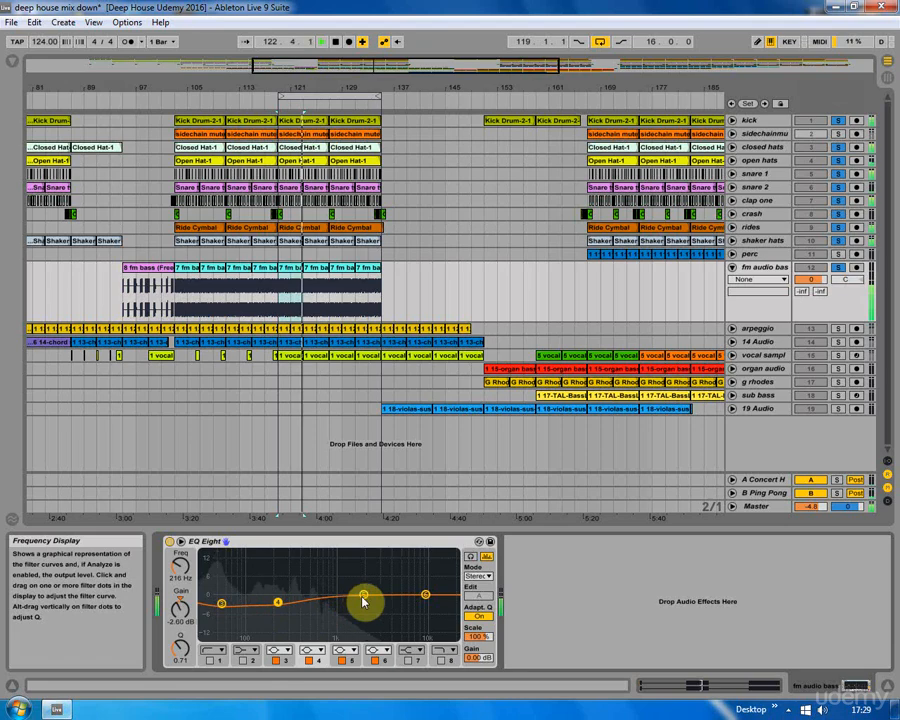
# Turn the bass EQ Eight's band 5 into a high cut at 1.50 kHz and switch band 6 off
pyautogui.click(343, 650)
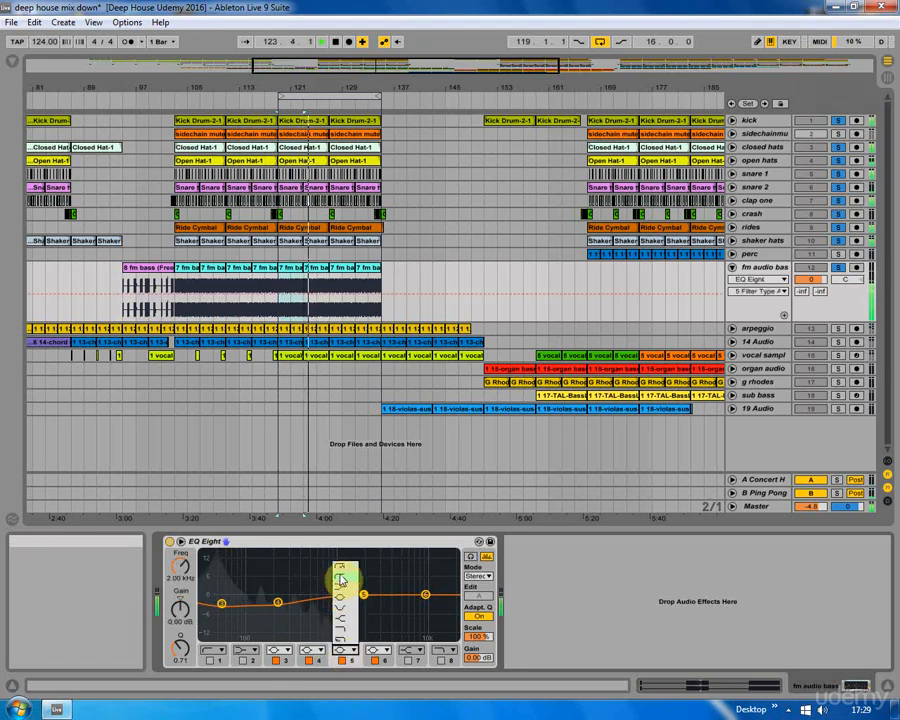
pyautogui.click(342, 631)
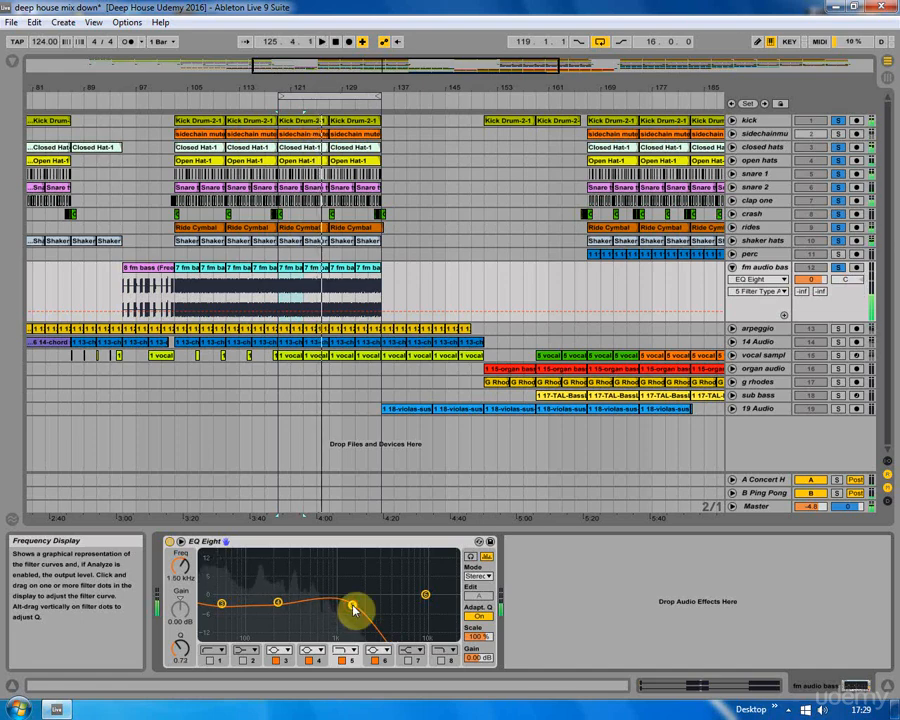
pyautogui.press('space')
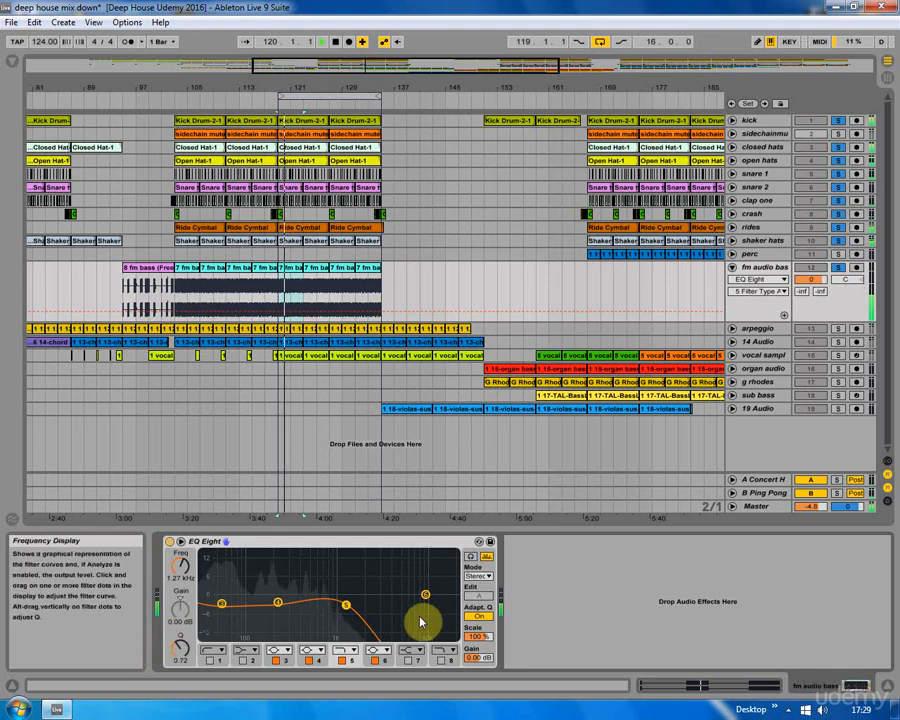
pyautogui.rightClick(251, 541)
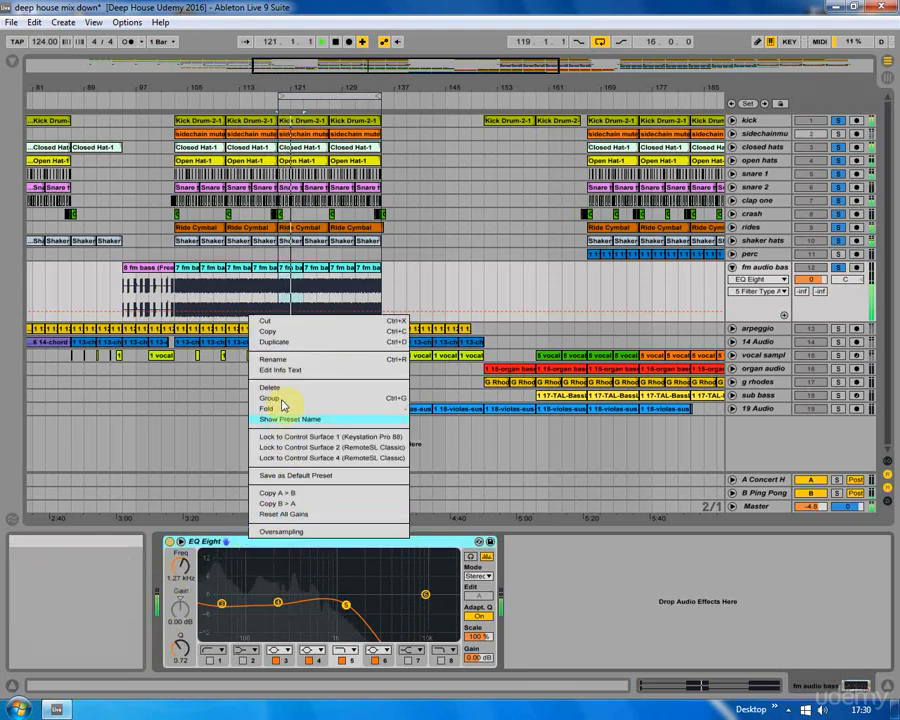
pyautogui.click(278, 519)
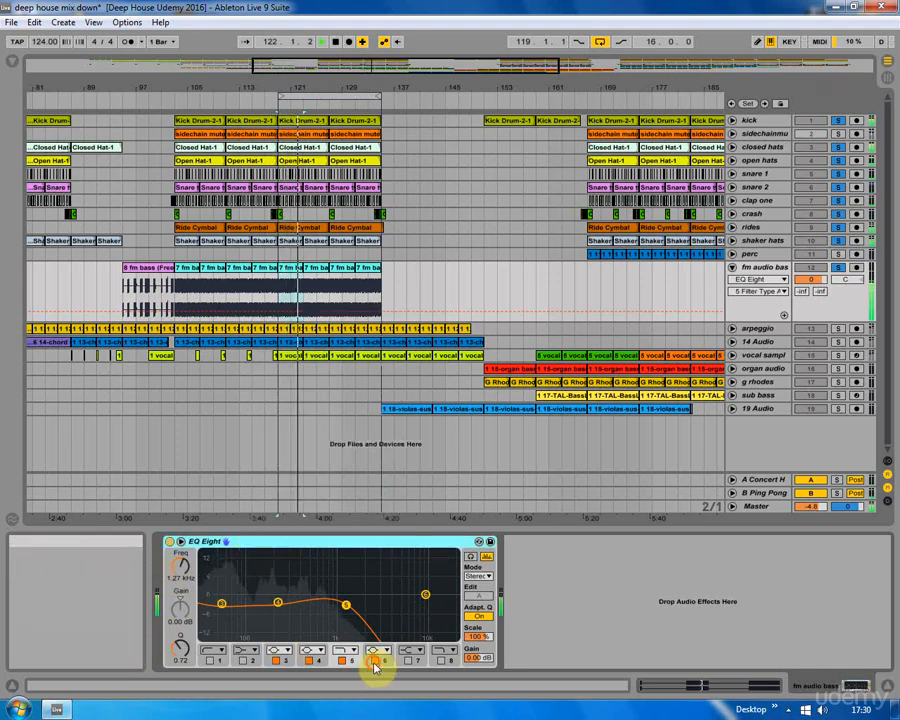
pyautogui.moveTo(346, 605); pyautogui.dragTo(352, 605)
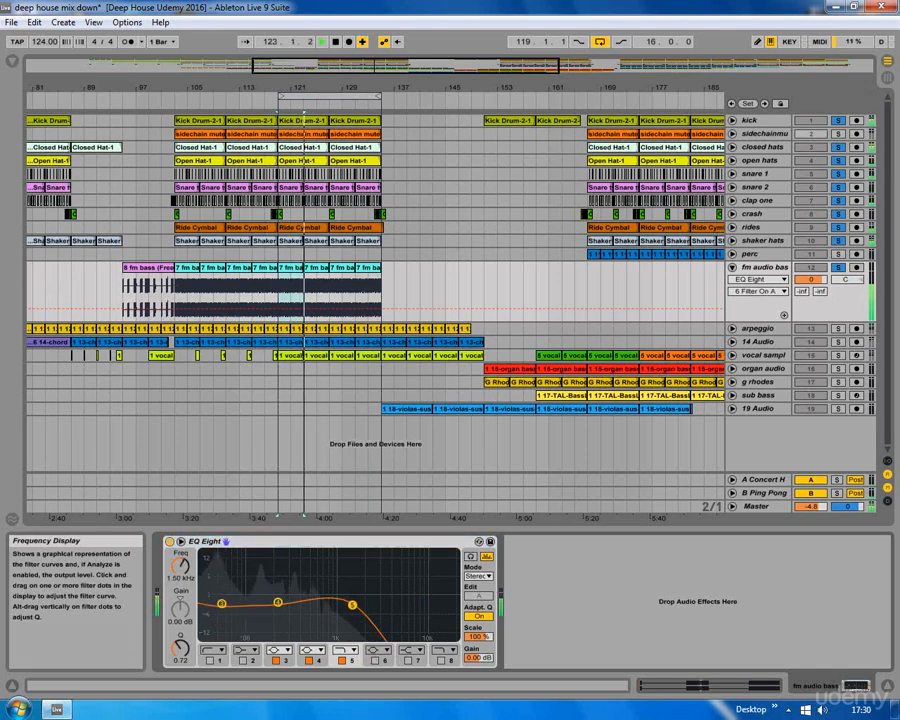
# Try the bass EQ Eight's band 3 as a notch at 41.7 Hz and bring band 4 to about 0 dB
pyautogui.moveTo(222, 604); pyautogui.dragTo(237, 589)
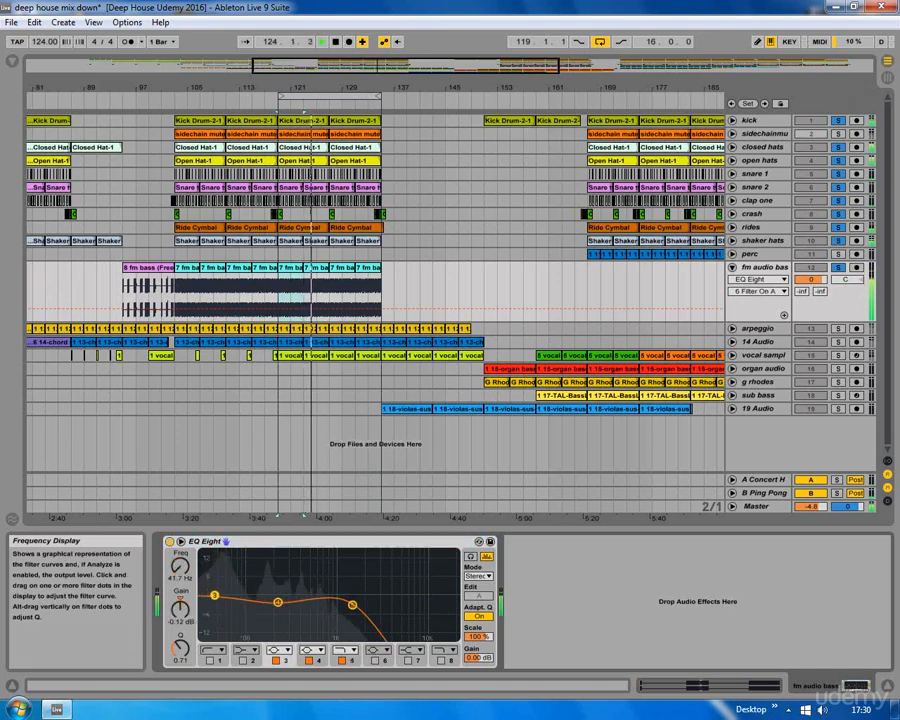
pyautogui.click(274, 650)
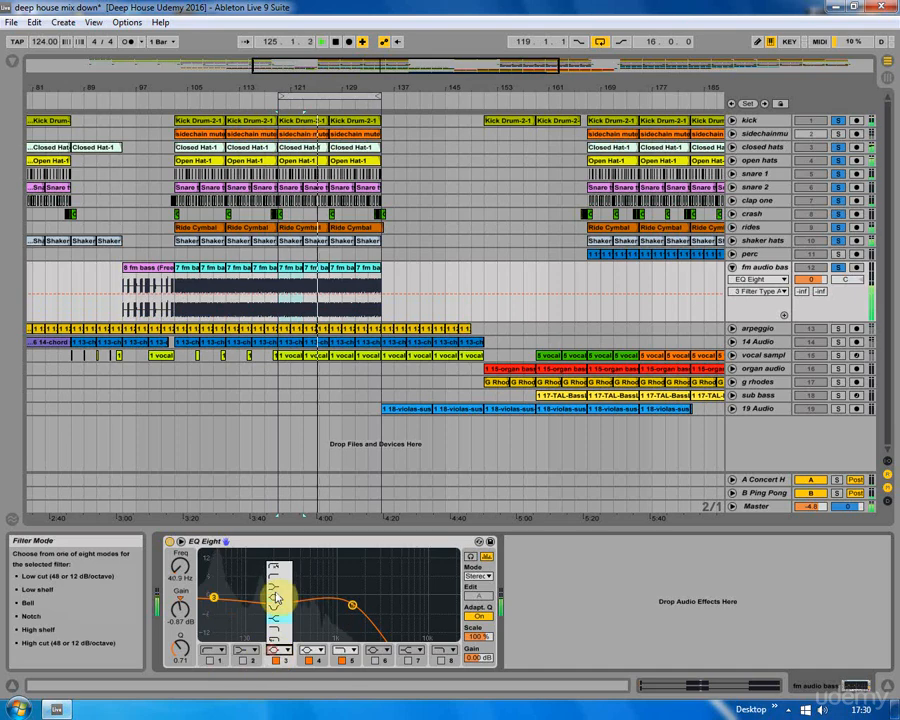
pyautogui.click(270, 598)
pyautogui.moveTo(224, 610); pyautogui.dragTo(225, 577)
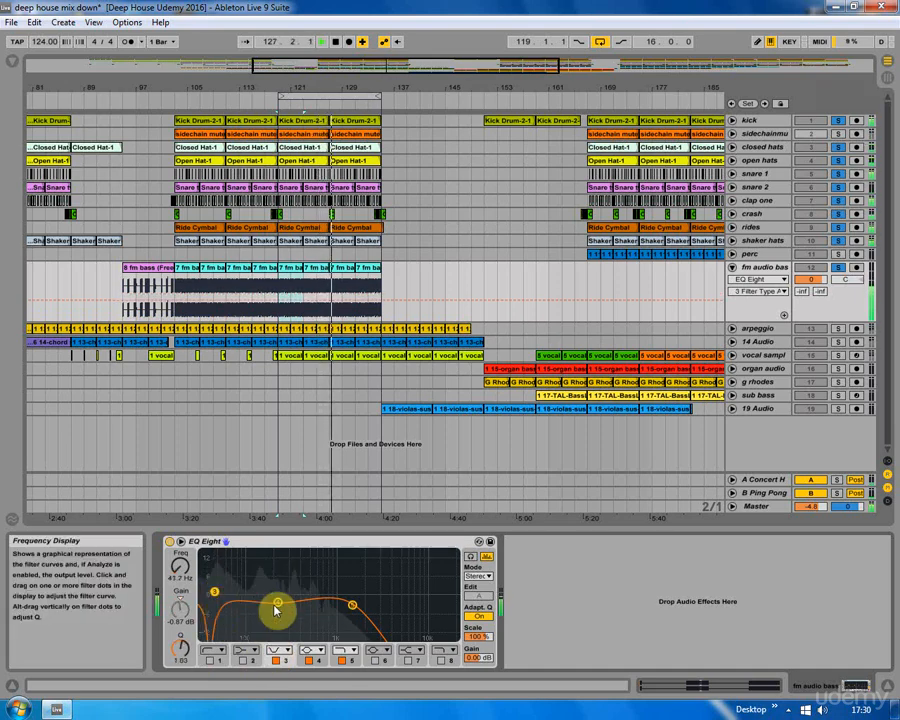
pyautogui.moveTo(277, 603); pyautogui.dragTo(270, 593)
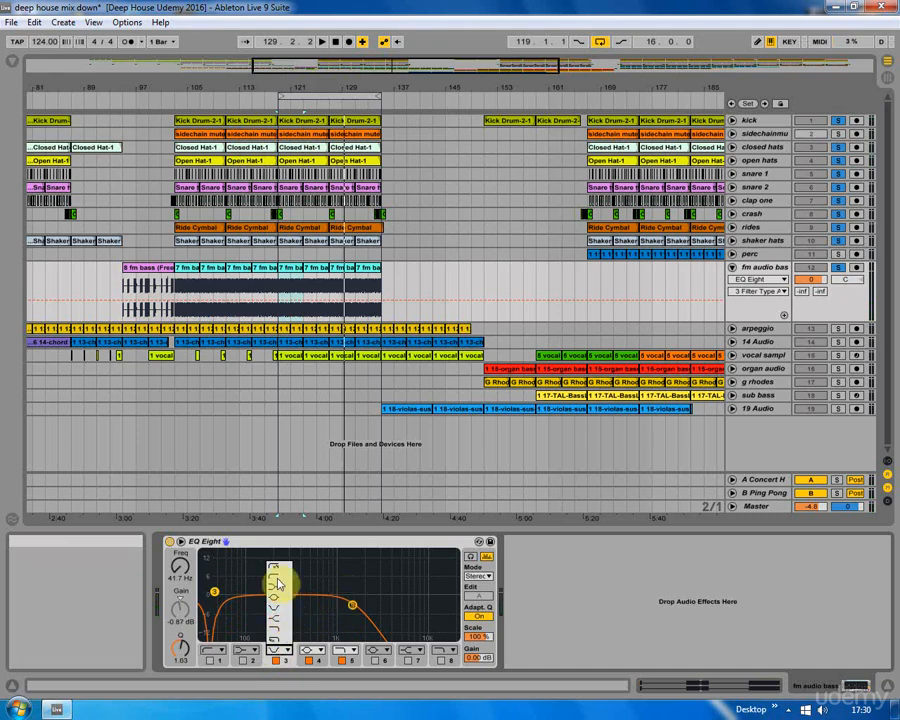
# Turn the bass EQ Eight's band 3 into a low shelf at about 48 Hz and -4.83 dB, auditioning it during playback
pyautogui.click(277, 590)
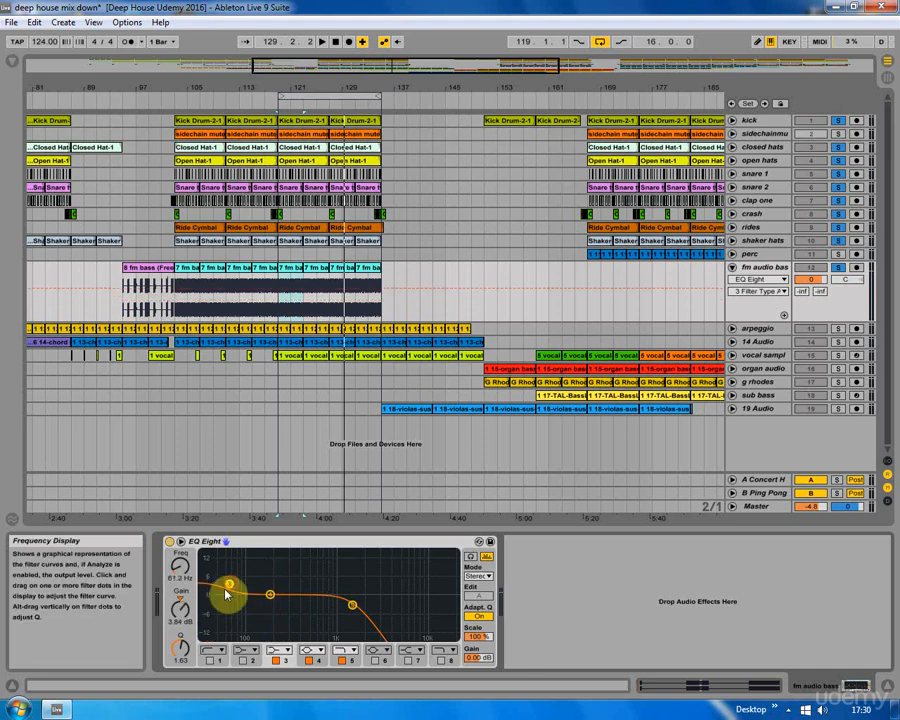
pyautogui.press('space')
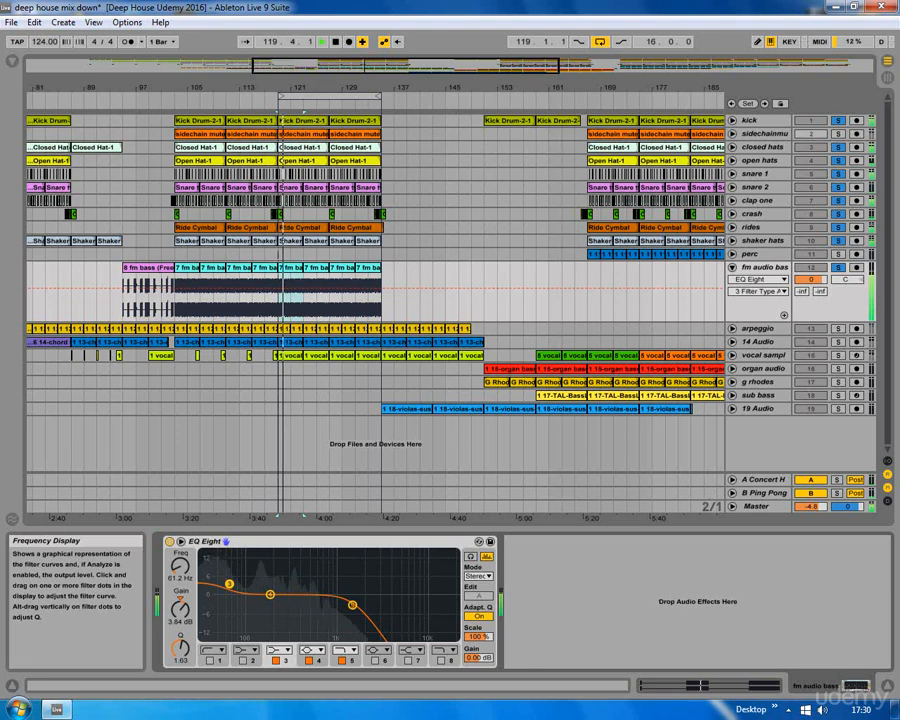
pyautogui.moveTo(180, 609); pyautogui.dragTo(180, 621)
pyautogui.moveTo(179, 568); pyautogui.dragTo(212, 598)
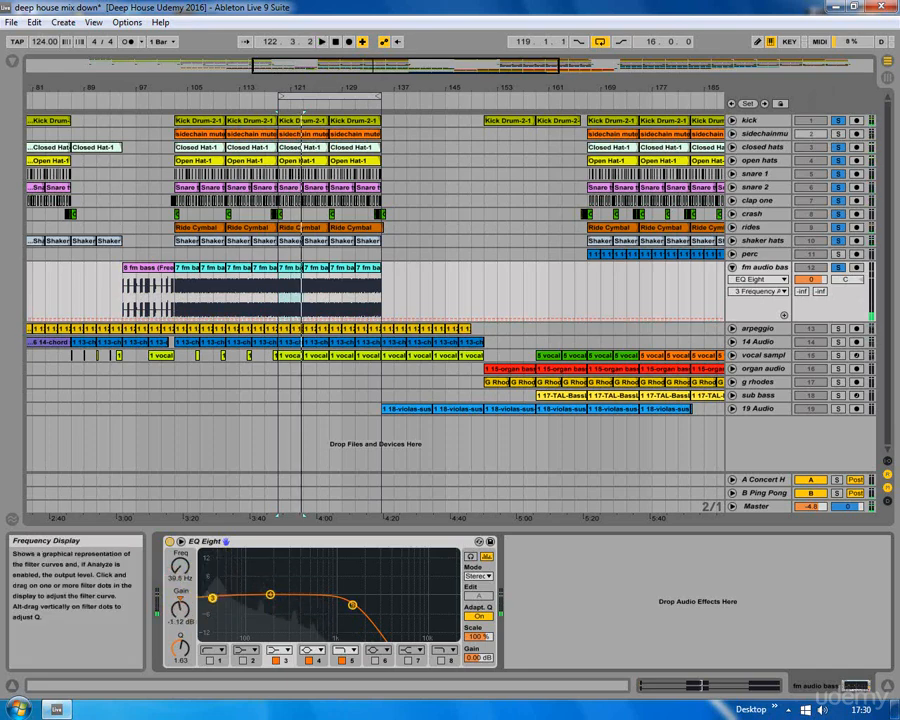
pyautogui.press('space')
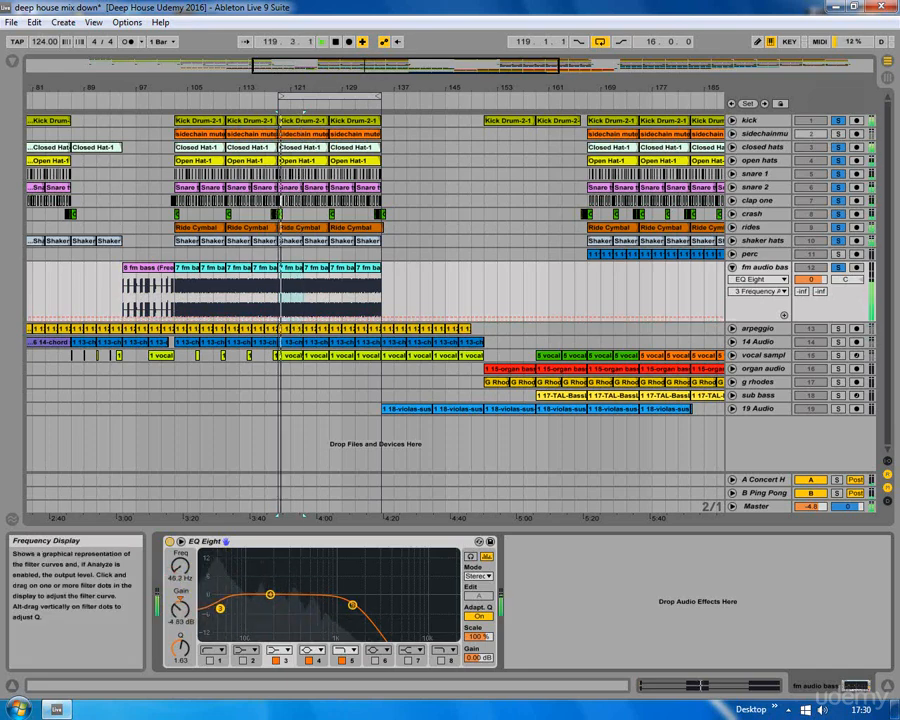
# Turn the bass EQ Eight's band 4 into a high shelf at 144 Hz and 2.85 dB, and lower band 5's high cut to 696 Hz
pyautogui.click(270, 596)
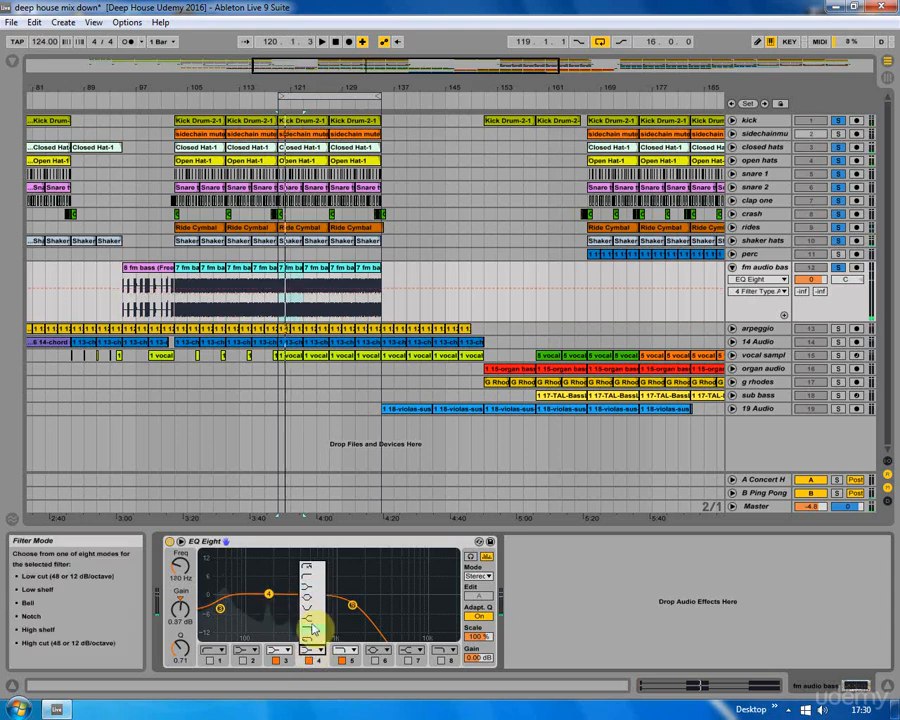
pyautogui.click(313, 628)
pyautogui.press('space')
pyautogui.moveTo(271, 590); pyautogui.dragTo(262, 586)
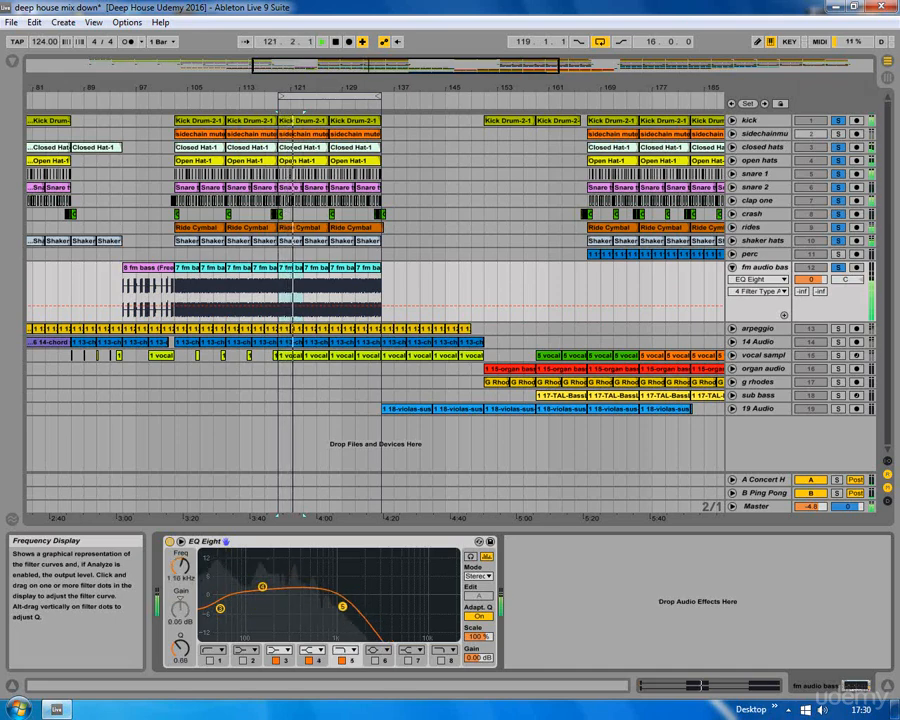
pyautogui.moveTo(342, 606); pyautogui.dragTo(330, 611)
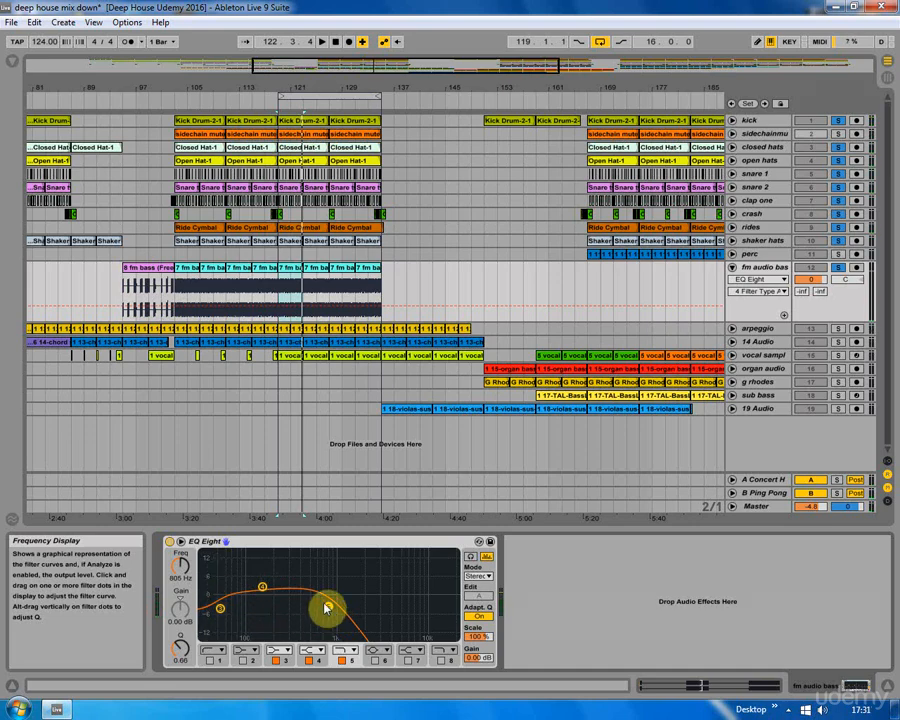
pyautogui.moveTo(329, 606); pyautogui.dragTo(324, 605)
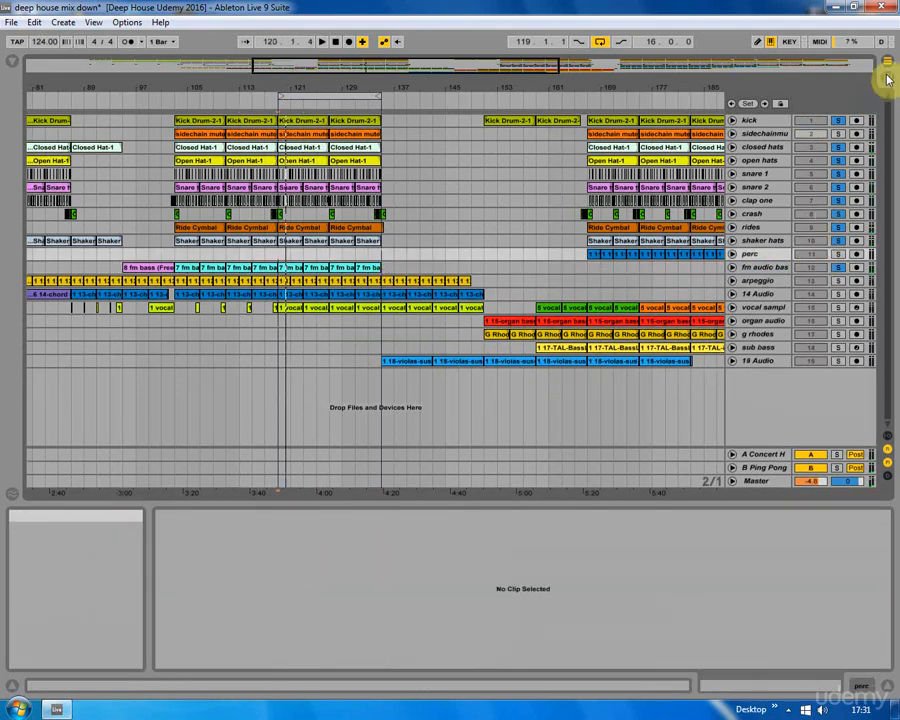
# Unfold the fm audio bass track in the arrangement and review bands 3, 4 and 5 of its EQ Eight
pyautogui.click(887, 77)
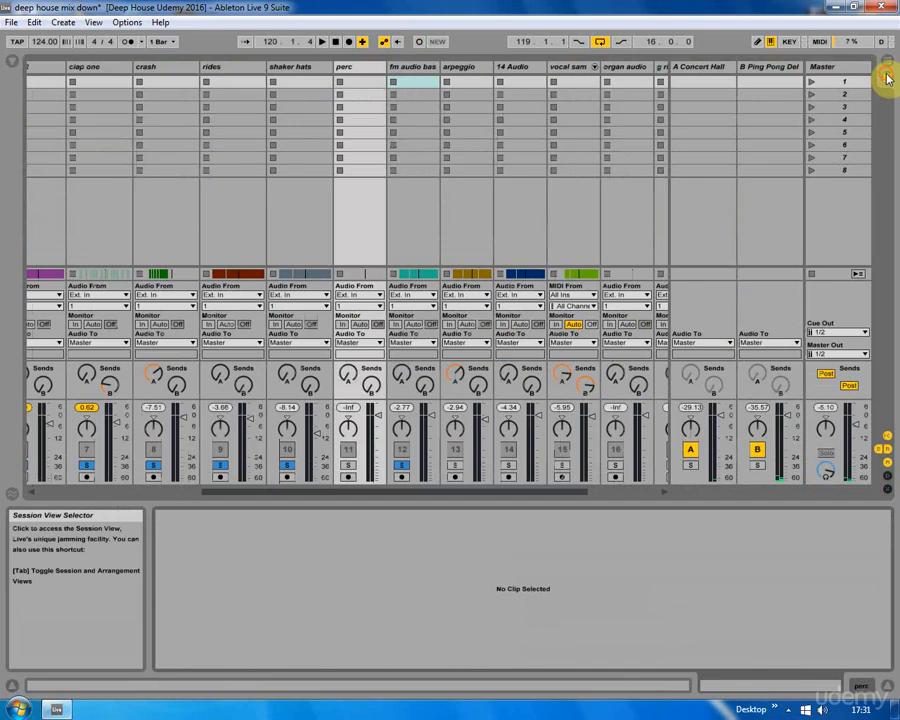
pyautogui.click(887, 76)
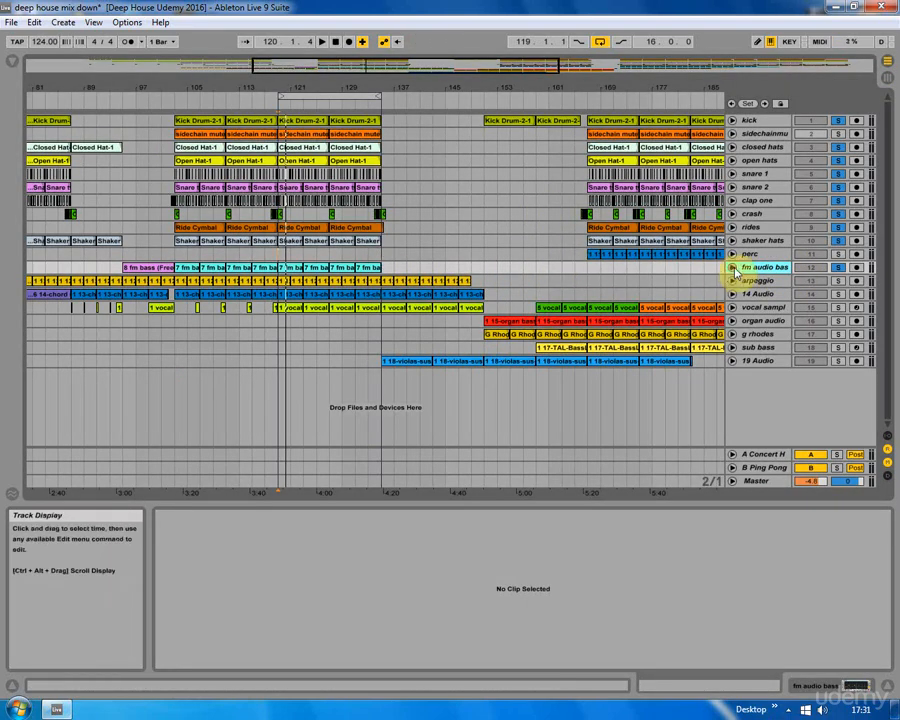
pyautogui.click(732, 267)
pyautogui.click(315, 272)
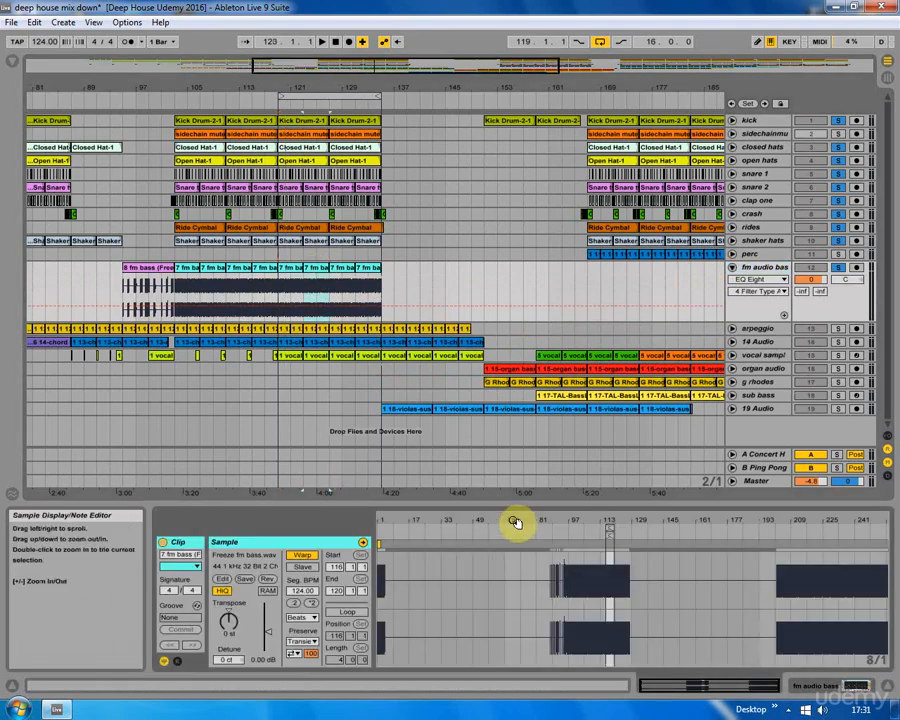
pyautogui.click(811, 690)
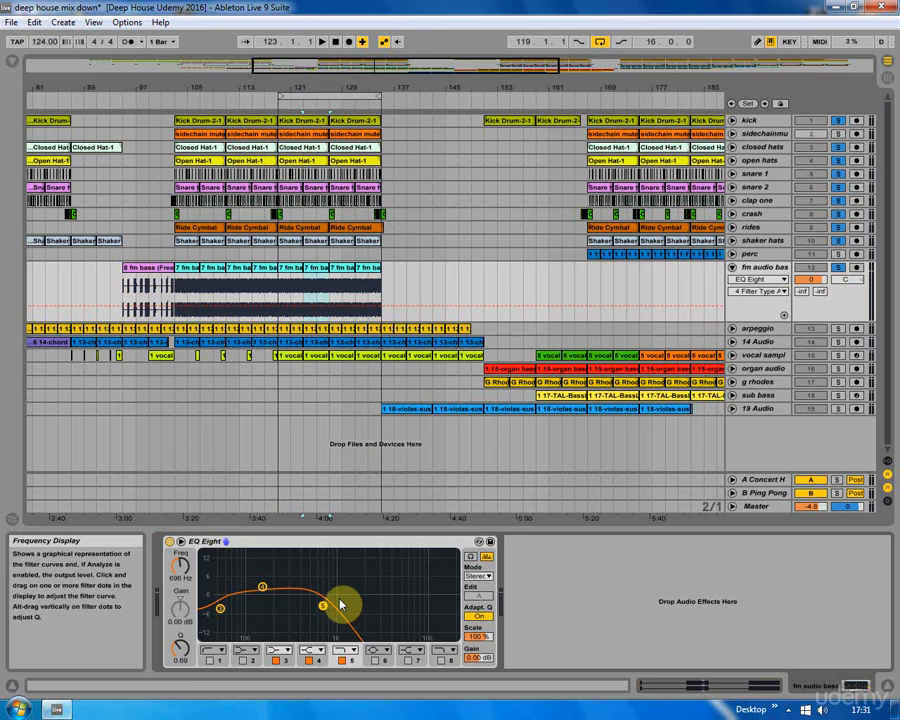
pyautogui.click(220, 610)
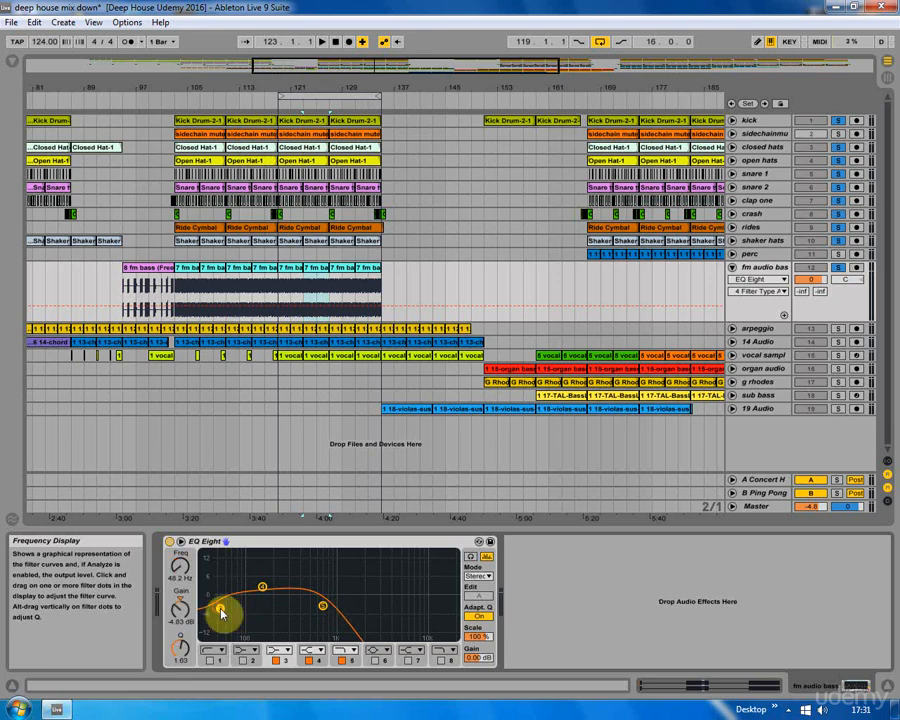
pyautogui.click(262, 589)
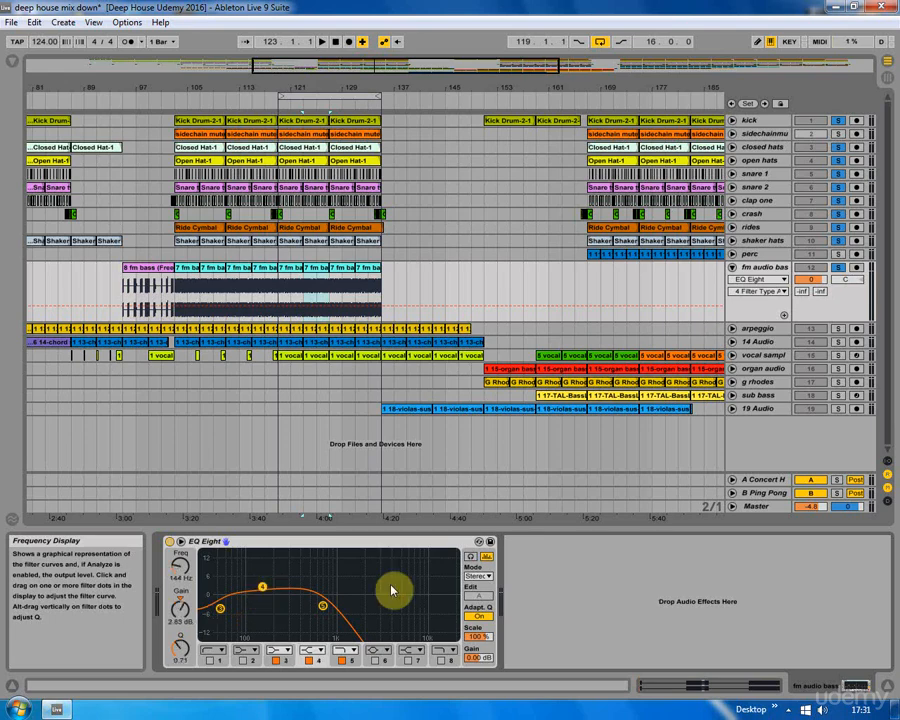
# Add a Compressor after the bass EQ Eight, set its threshold to -17.5 dB, and compare the sound with it bypassed and active
pyautogui.click(565, 581)
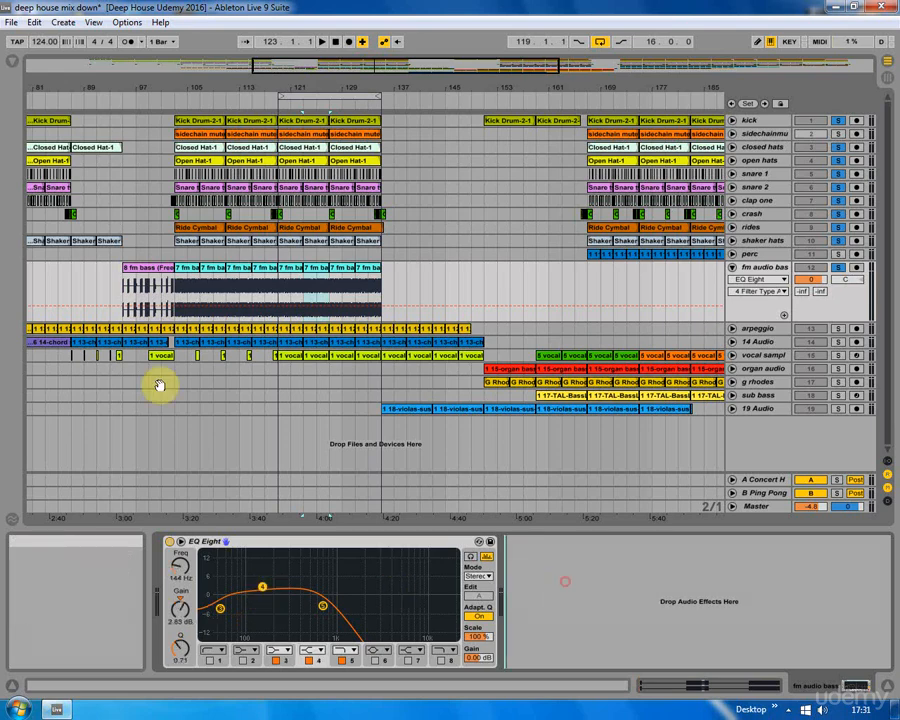
pyautogui.click(10, 65)
pyautogui.click(165, 186)
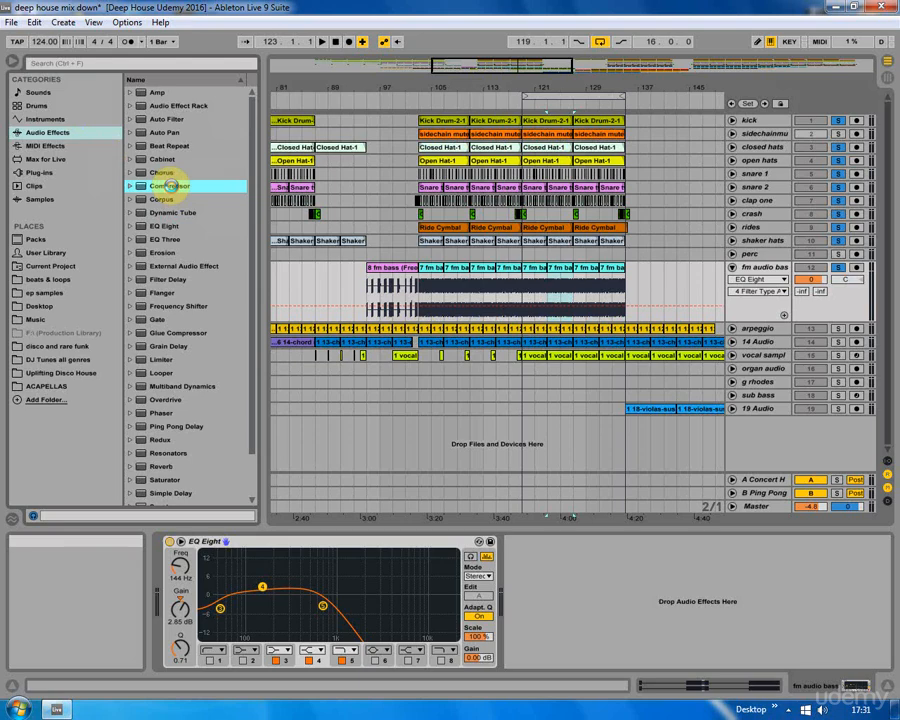
pyautogui.moveTo(170, 186); pyautogui.dragTo(567, 643)
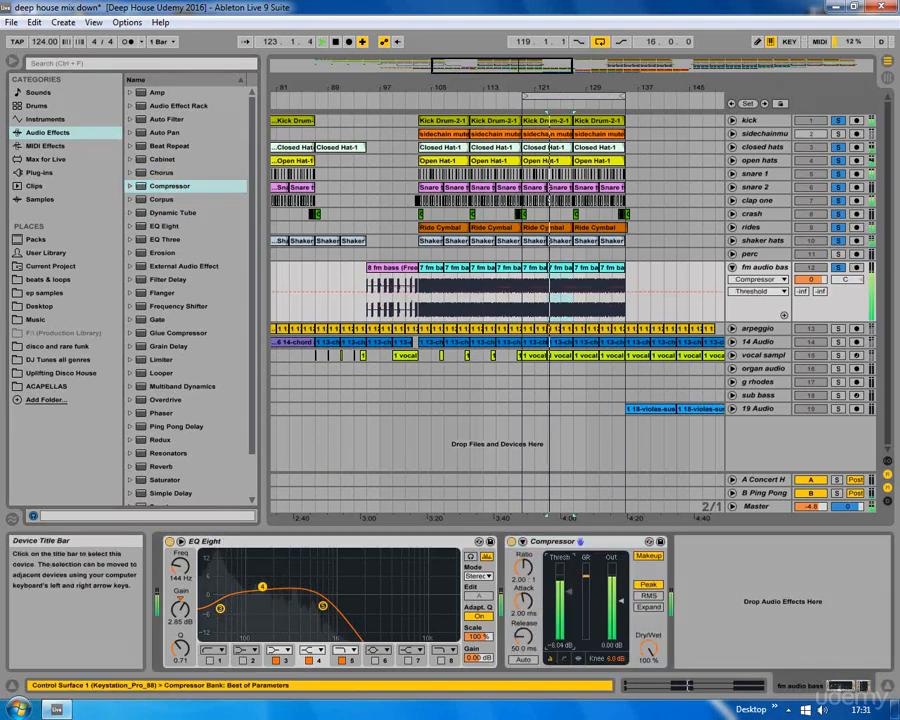
pyautogui.moveTo(569, 591); pyautogui.dragTo(569, 607)
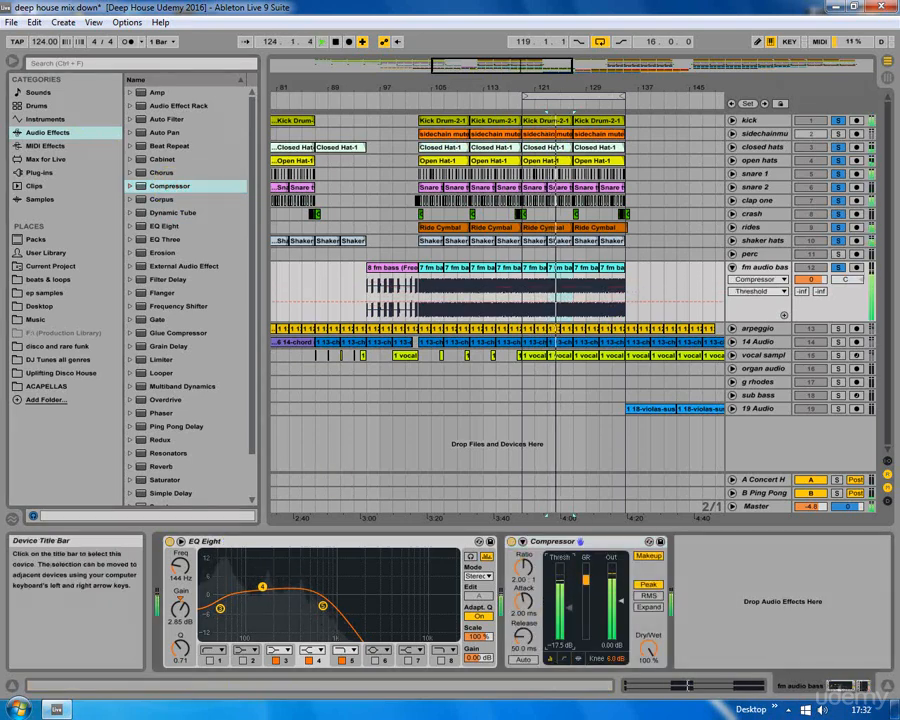
pyautogui.click(511, 543)
pyautogui.click(511, 543)
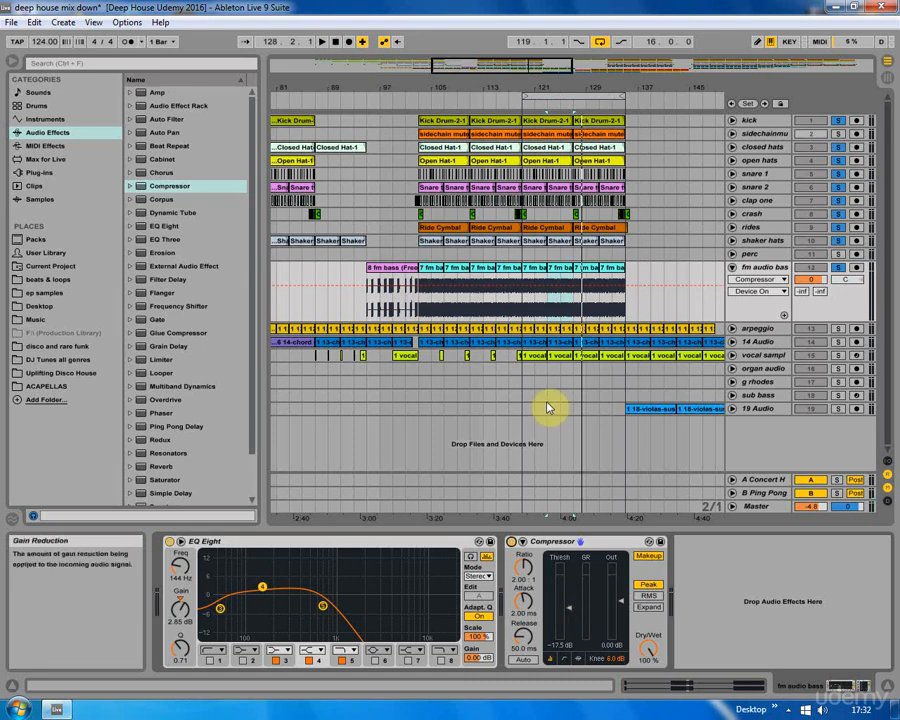
# Play from bar 119 and adjust the bass EQ Eight's band 4 to 1.61 dB at 142 Hz and band 3 to -5.58 dB at 57.9 Hz
pyautogui.click(520, 280)
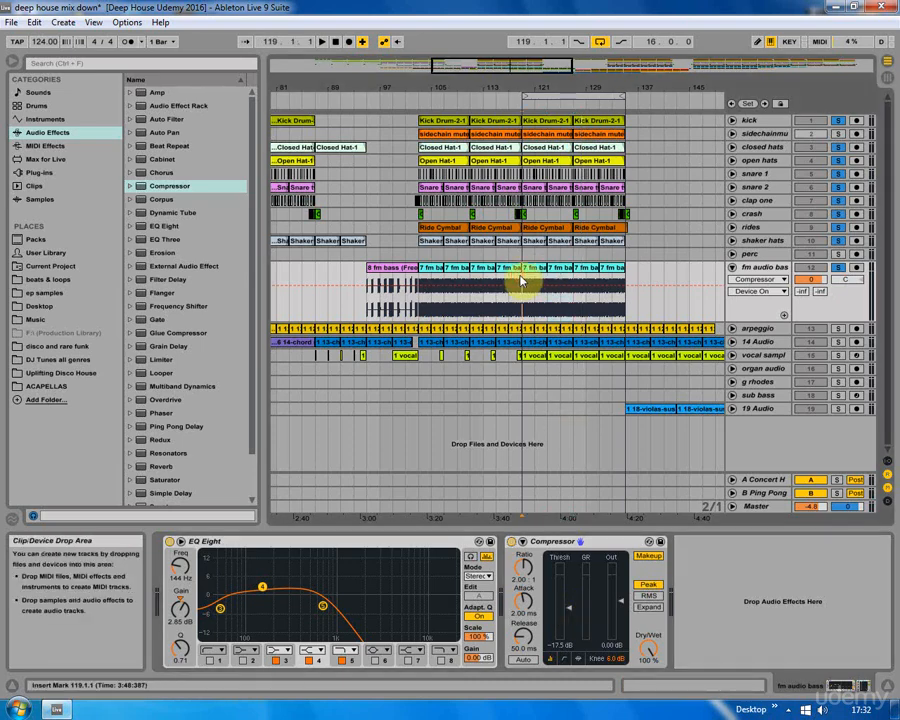
pyautogui.press('space')
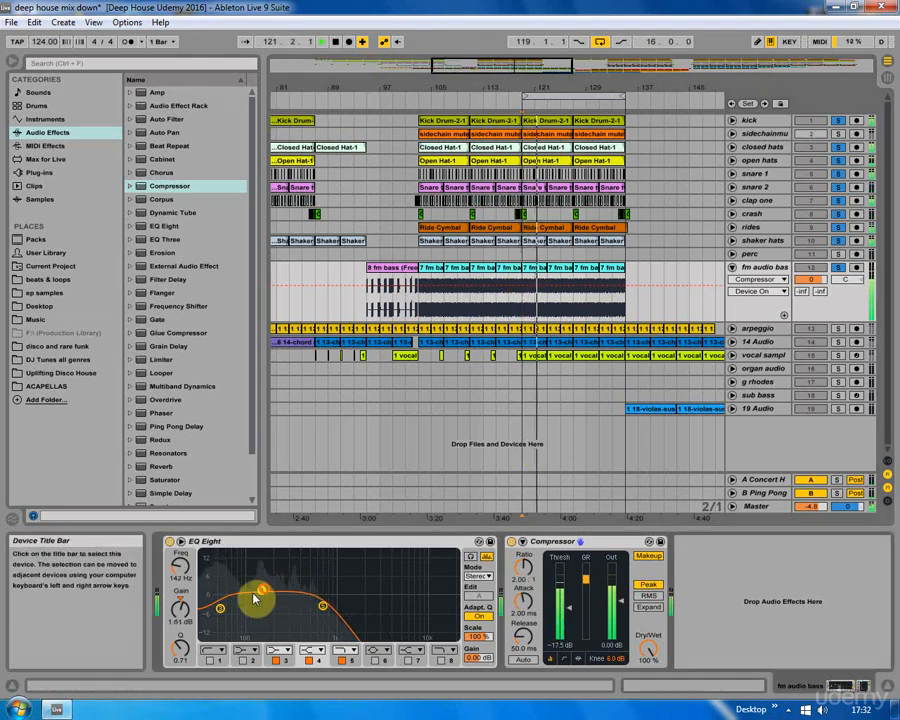
pyautogui.moveTo(220, 608); pyautogui.dragTo(227, 611)
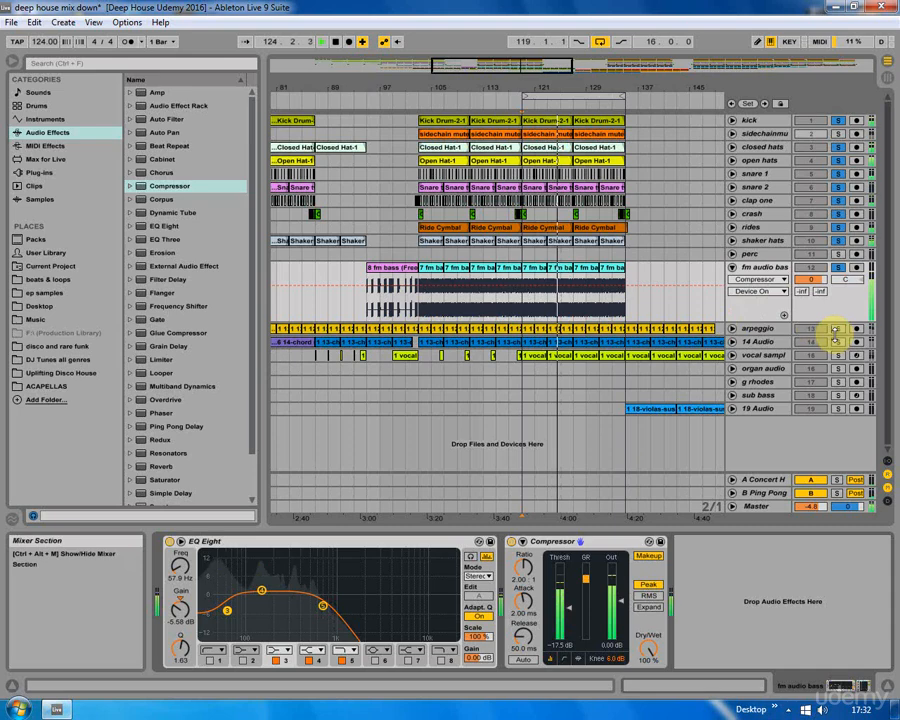
# Bring the soloed arpeggio track up in the session mixer and add an EQ Eight after its Compressor
pyautogui.click(885, 90)
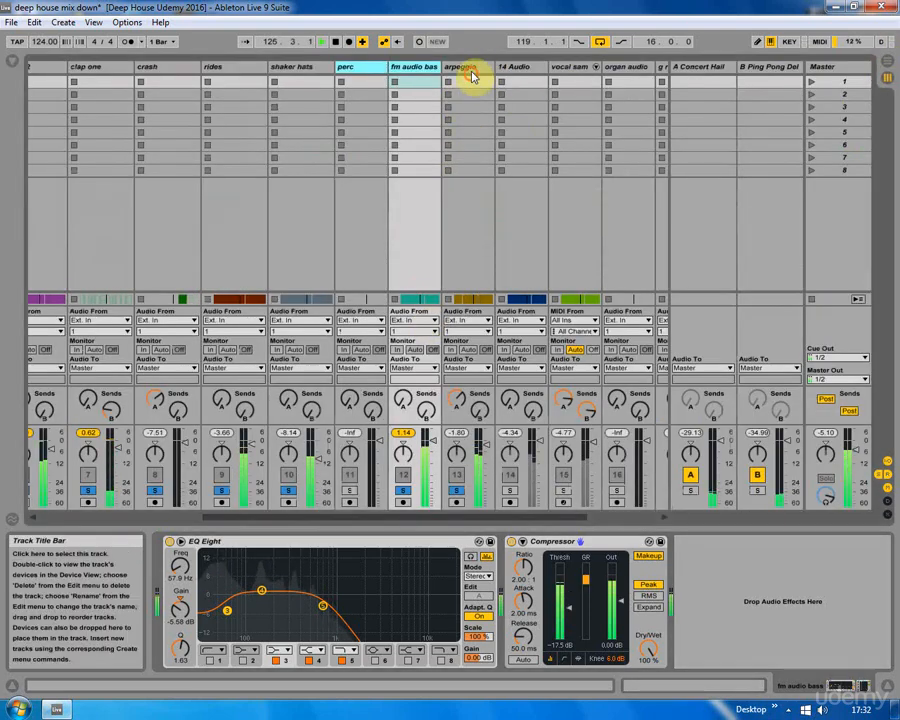
pyautogui.click(472, 76)
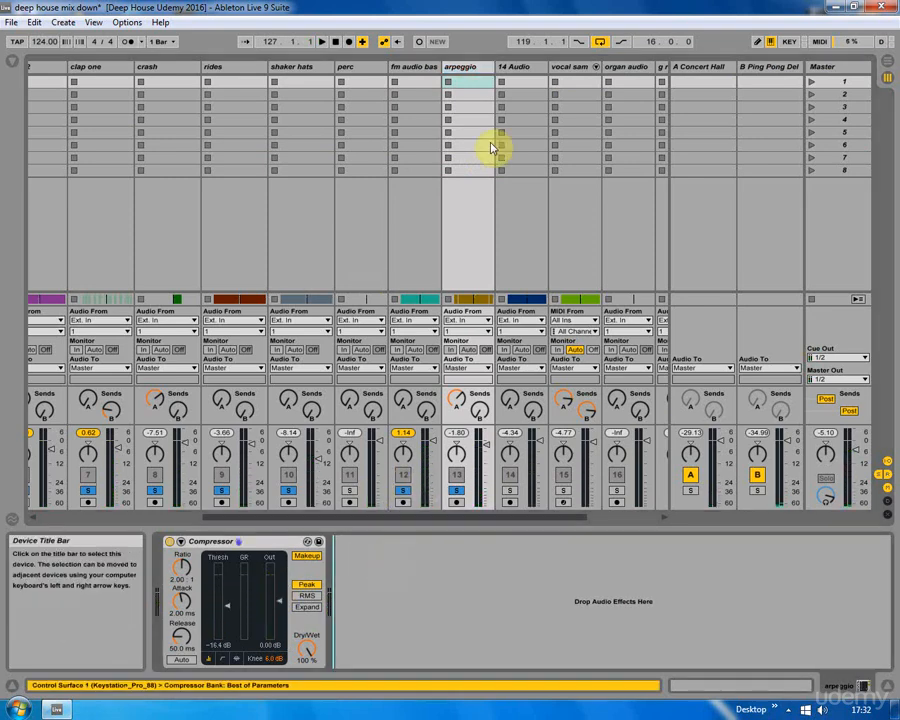
pyautogui.click(477, 70)
pyautogui.click(500, 585)
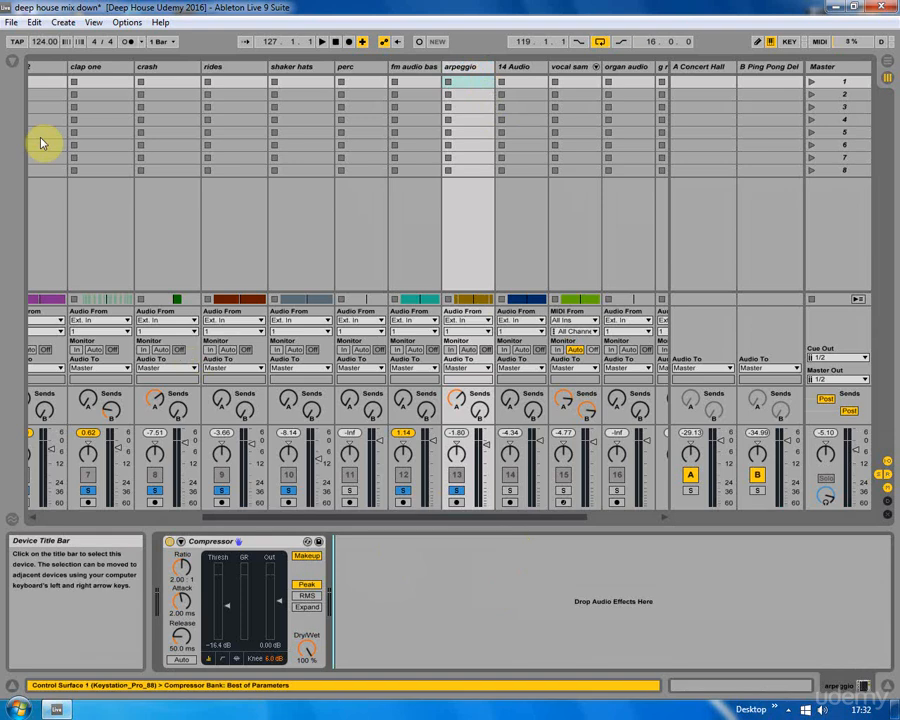
pyautogui.click(12, 62)
pyautogui.moveTo(165, 227); pyautogui.dragTo(421, 600)
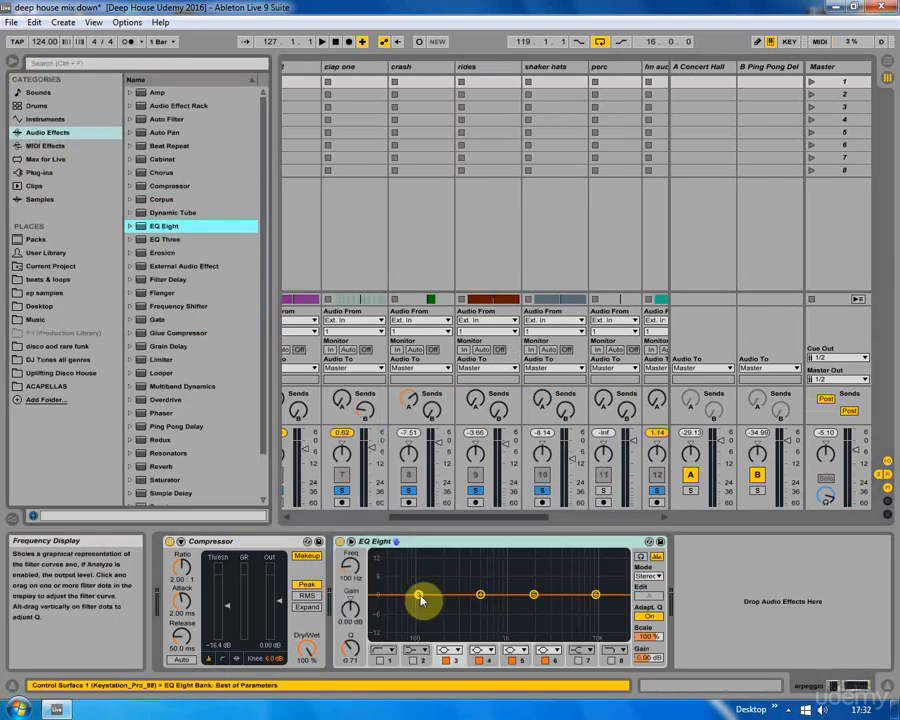
# Audition the arpeggio in the loop, raise its EQ Eight's band 4 to 2.35 dB at about 590 Hz, and make it a low shelf
pyautogui.moveTo(546, 520); pyautogui.dragTo(567, 521)
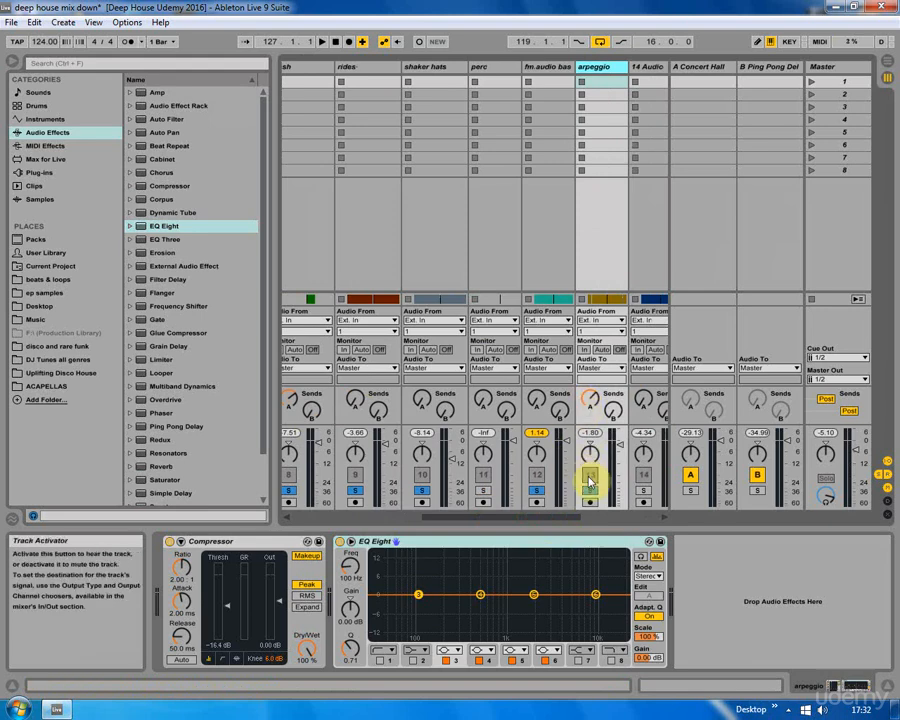
pyautogui.click(590, 480)
pyautogui.press('space')
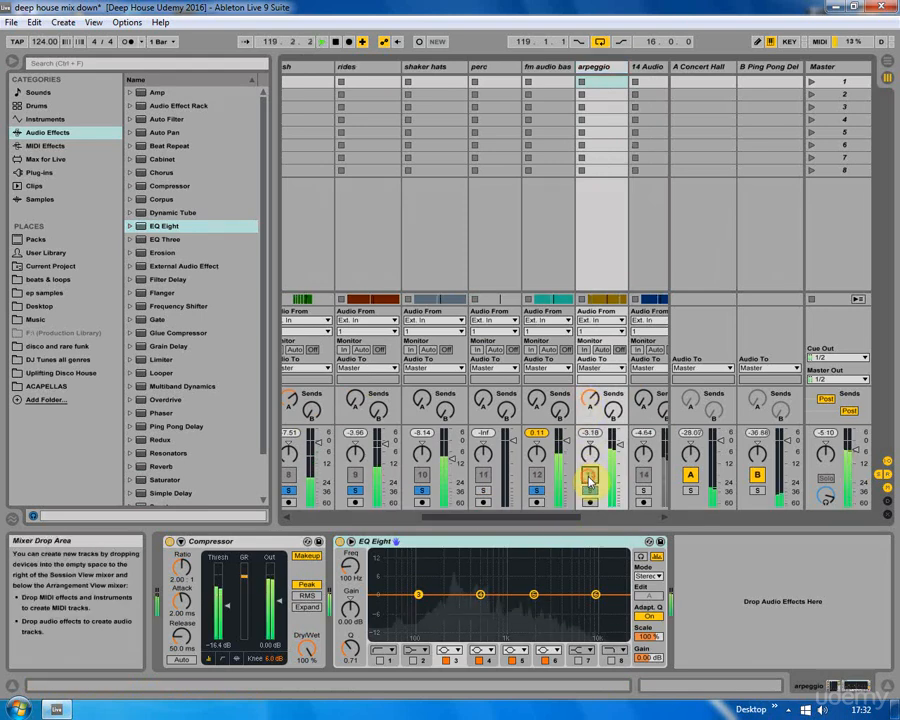
pyautogui.click(481, 597)
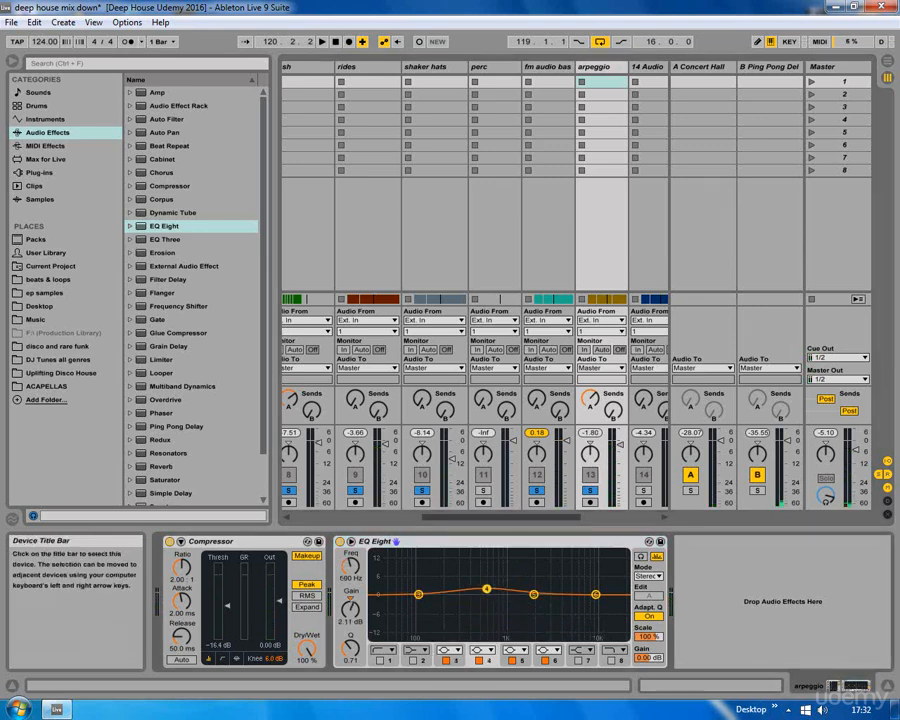
pyautogui.click(485, 650)
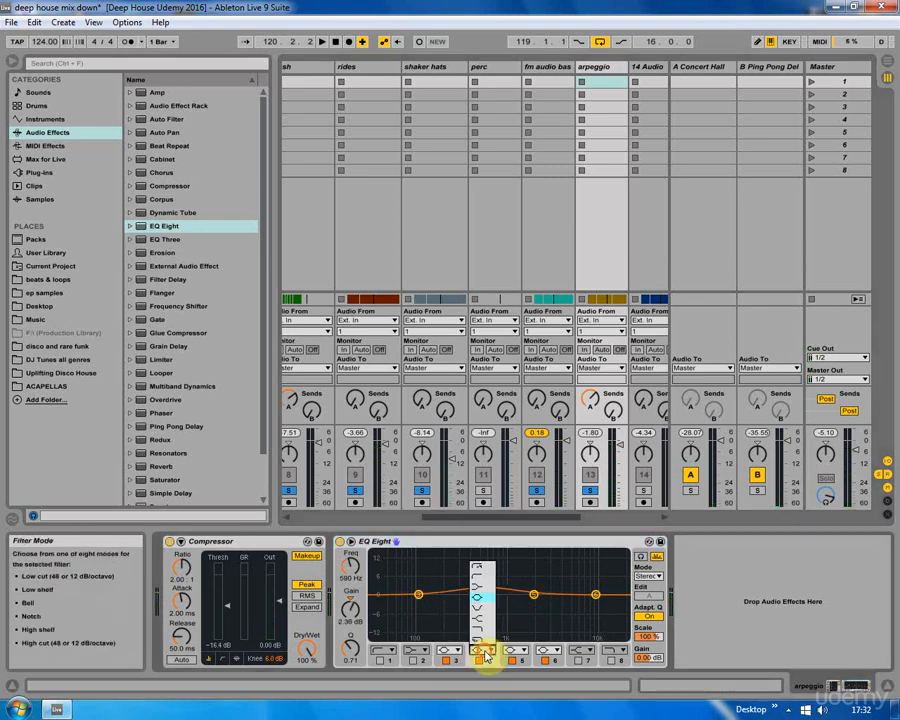
pyautogui.click(480, 590)
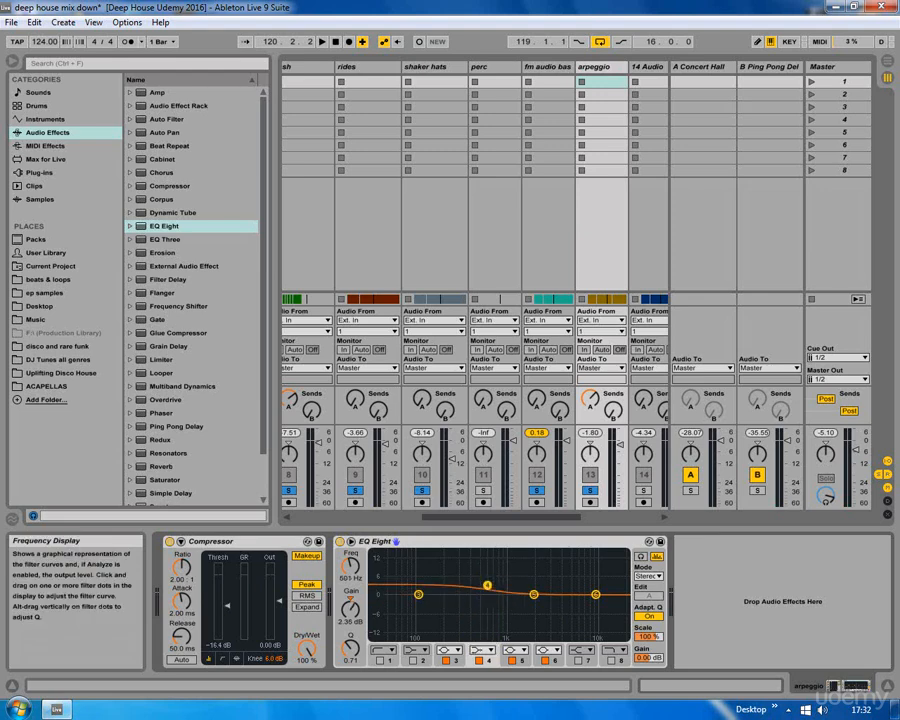
# Make the arpeggio EQ Eight's band 4 a high shelf boosted by about 5 dB, and raise band 6 while the loop plays
pyautogui.click(485, 652)
pyautogui.click(483, 618)
pyautogui.moveTo(487, 586); pyautogui.dragTo(485, 579)
pyautogui.press('space')
pyautogui.moveTo(478, 576); pyautogui.dragTo(461, 580)
pyautogui.moveTo(534, 595)
pyautogui.mouseDown()
pyautogui.moveTo(543, 598)
pyautogui.moveTo(545, 572)
pyautogui.moveTo(565, 590)
pyautogui.moveTo(545, 584)
pyautogui.mouseUp()
# Turn band 3 of the arpeggio EQ Eight into a low cut at about 190 Hz with a Q of 0.51
pyautogui.click(419, 595)
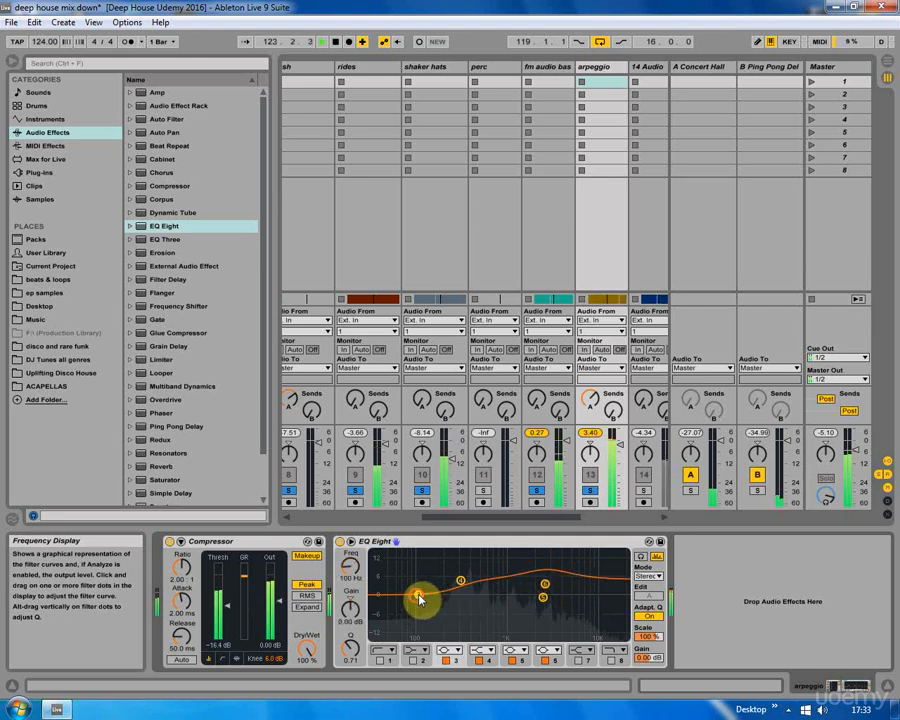
pyautogui.click(445, 652)
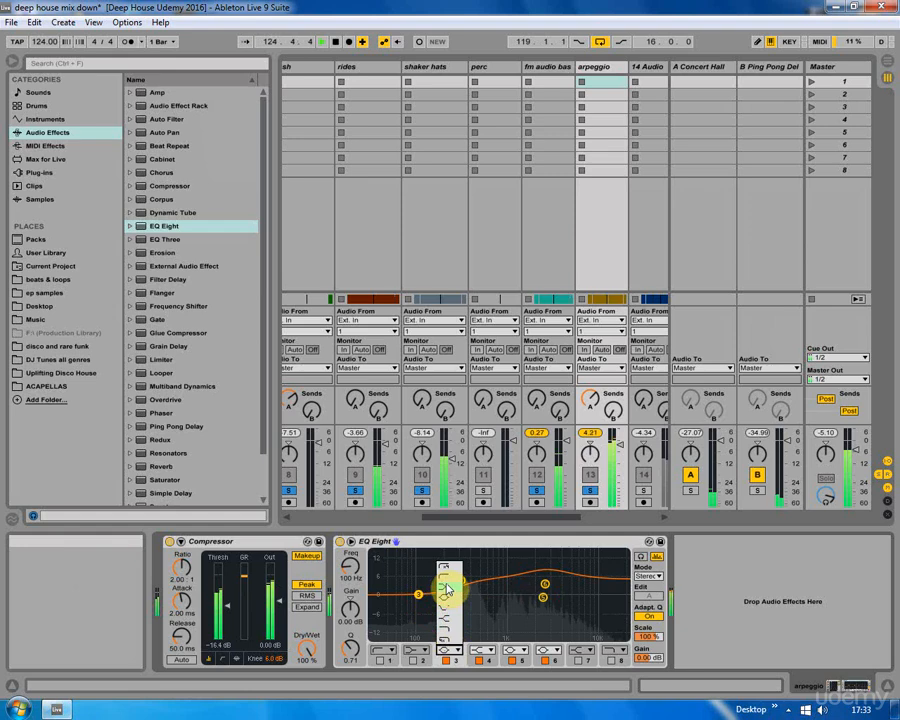
pyautogui.click(447, 625)
pyautogui.moveTo(419, 606); pyautogui.dragTo(444, 611)
pyautogui.press('space')
pyautogui.press('space')
pyautogui.click(445, 612)
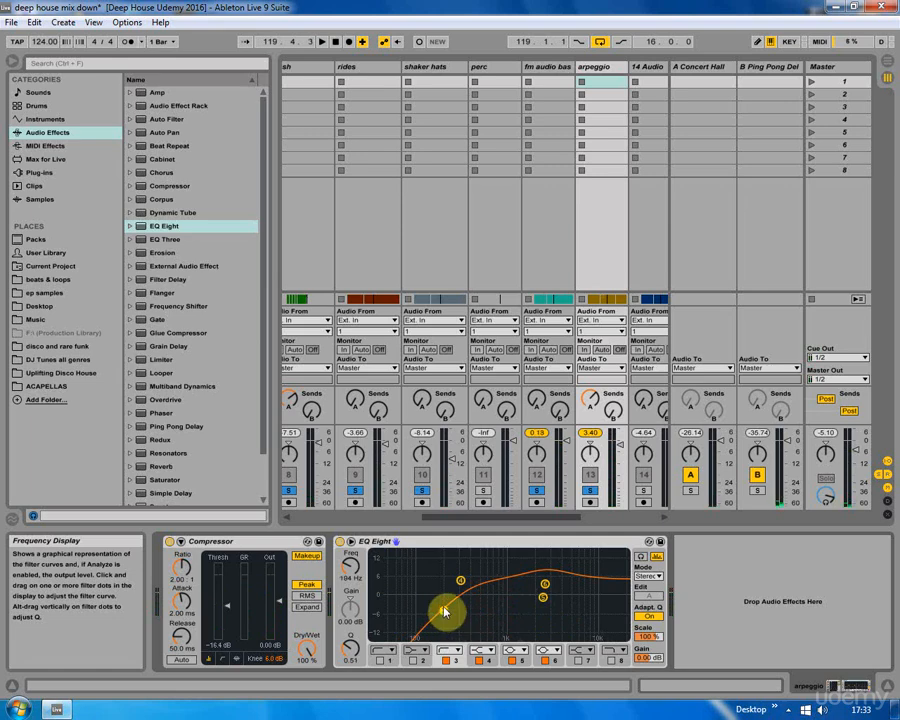
# Set the arpeggio EQ's band 4 to 5.08 dB at 374 Hz and band 6 to 3.60 dB at 3.41 kHz during playback
pyautogui.moveTo(461, 580)
pyautogui.mouseDown()
pyautogui.moveTo(458, 588)
pyautogui.moveTo(471, 585)
pyautogui.mouseUp()
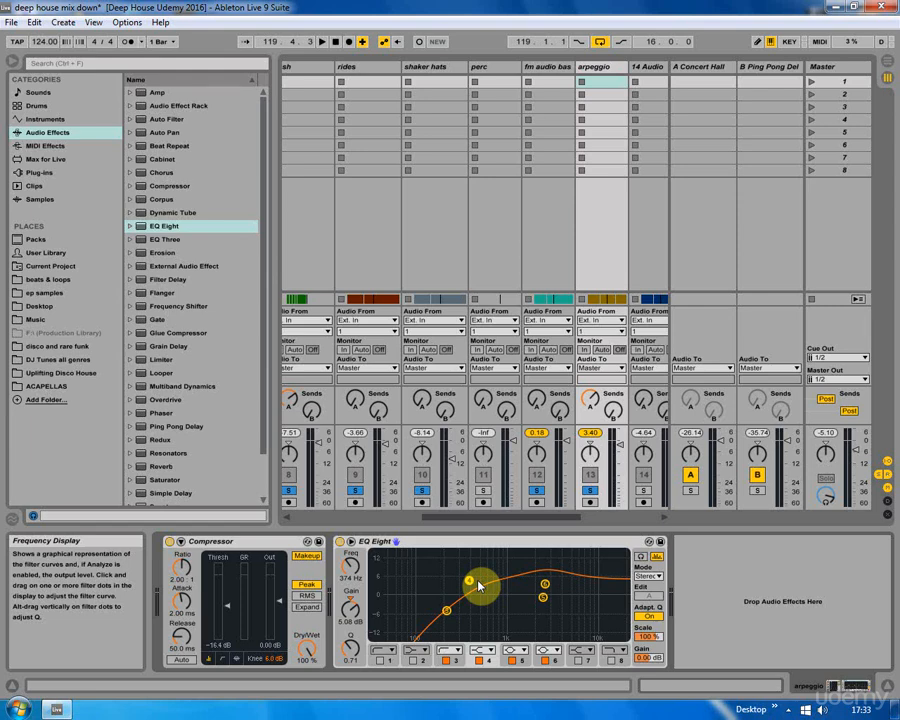
pyautogui.press('space')
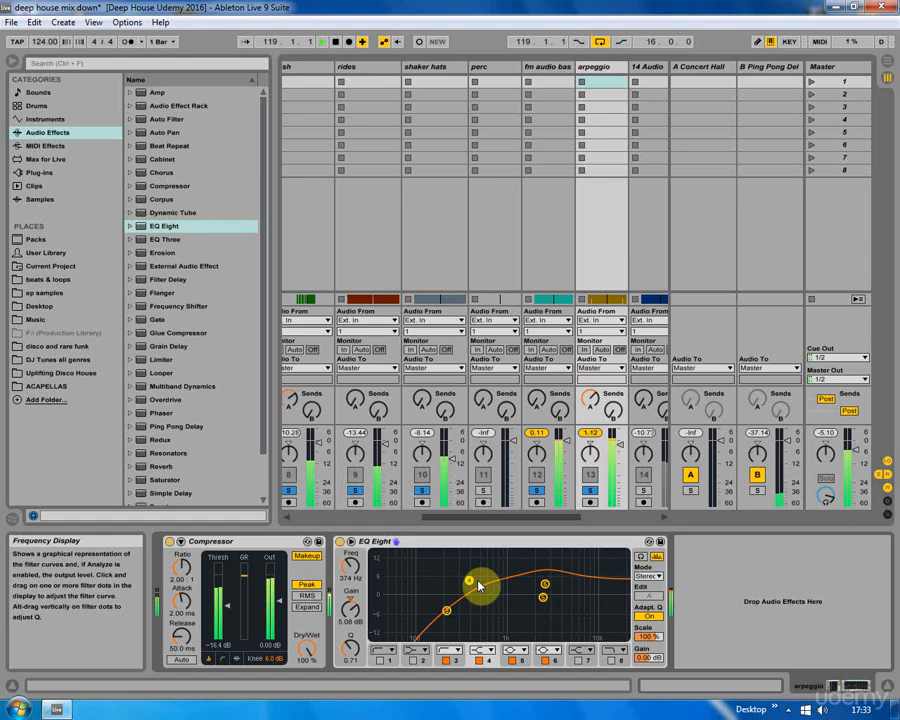
pyautogui.click(545, 584)
pyautogui.moveTo(545, 584); pyautogui.dragTo(554, 585)
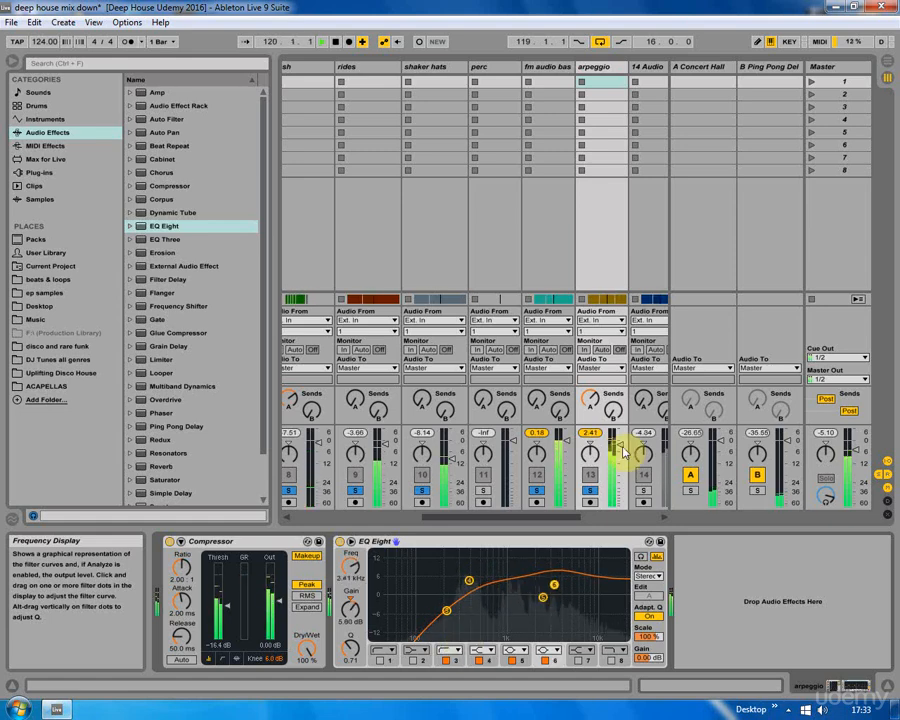
# Lower the arpeggio track's volume to about -4 dB while auditioning the loop
pyautogui.moveTo(620, 445); pyautogui.dragTo(620, 449)
pyautogui.press('space')
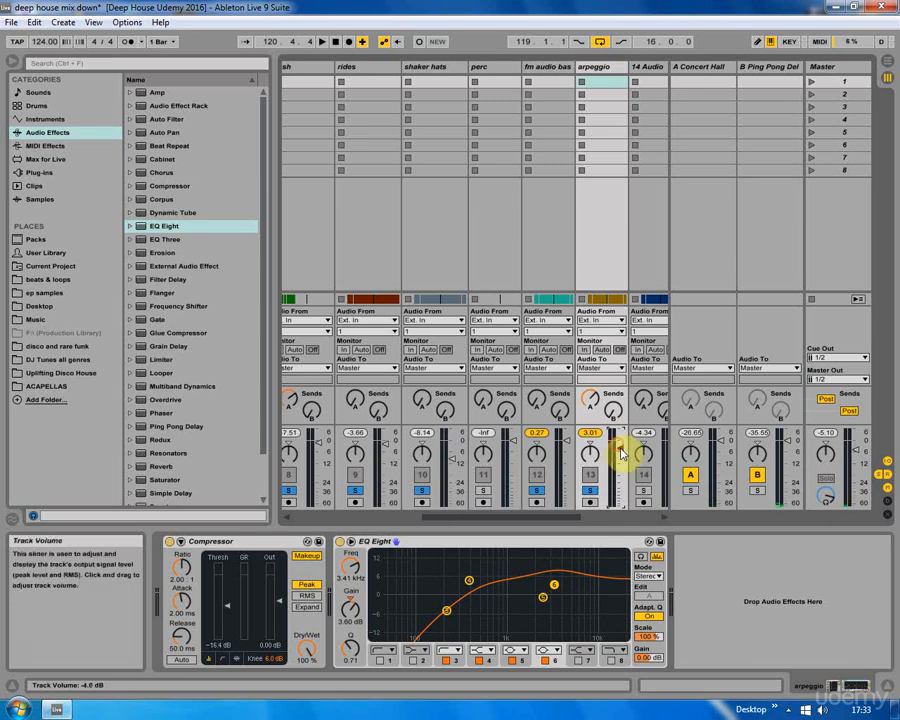
pyautogui.press('space')
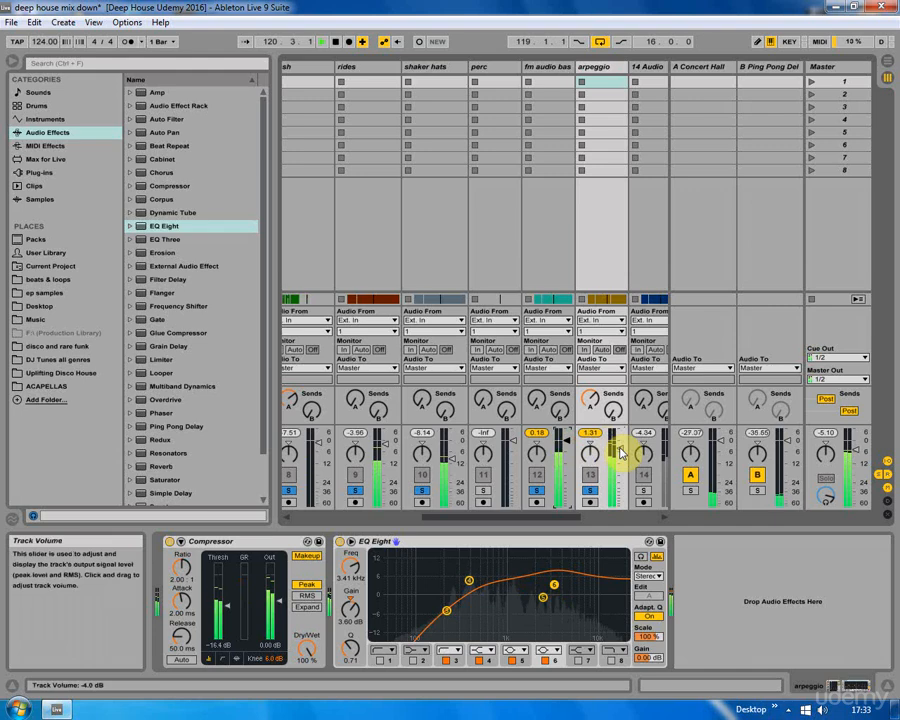
pyautogui.moveTo(619, 450); pyautogui.dragTo(621, 456)
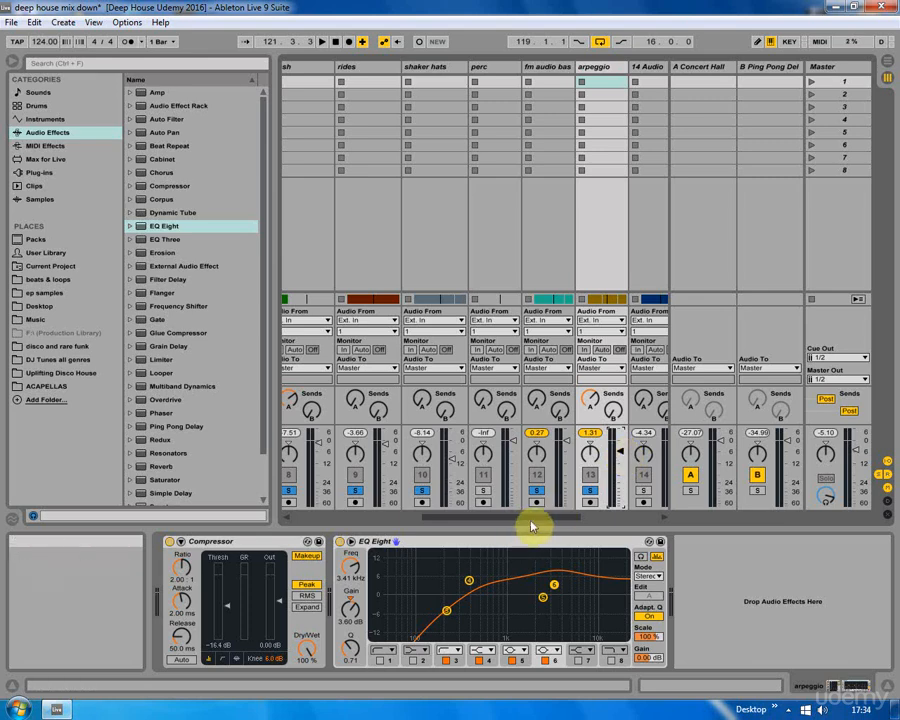
# Play the loop with the 14 Audio track soloed, and unfold that track in the arrangement
pyautogui.moveTo(532, 519); pyautogui.dragTo(555, 521)
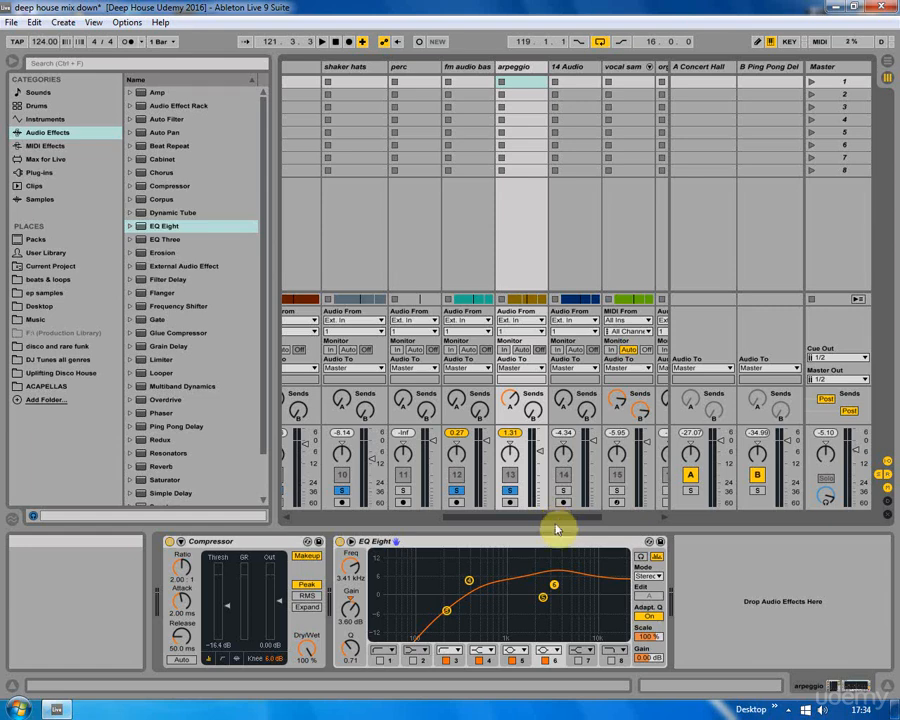
pyautogui.press('space')
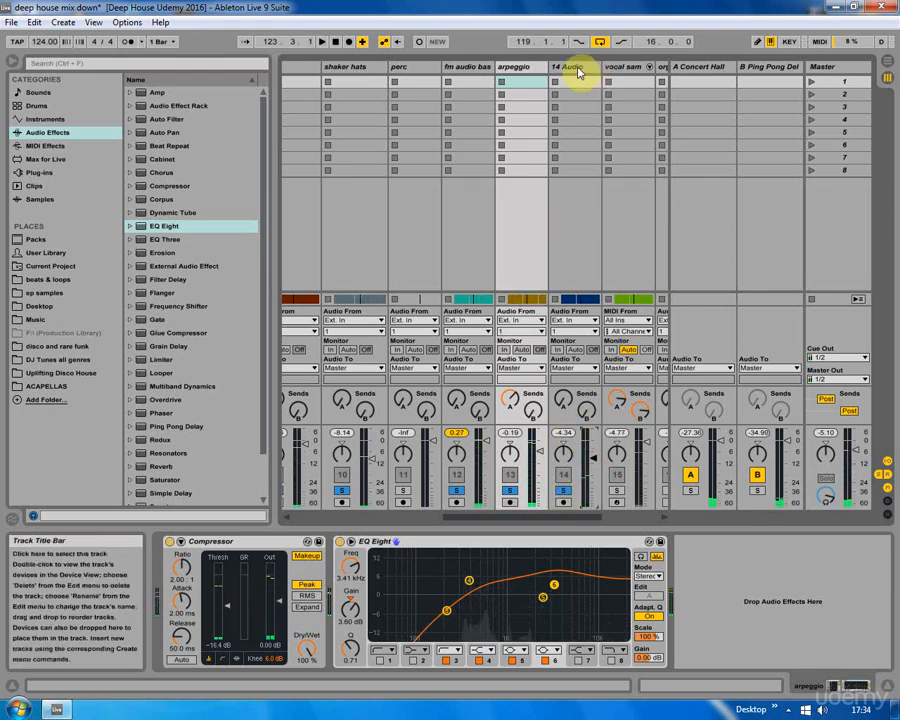
pyautogui.click(577, 70)
pyautogui.click(889, 64)
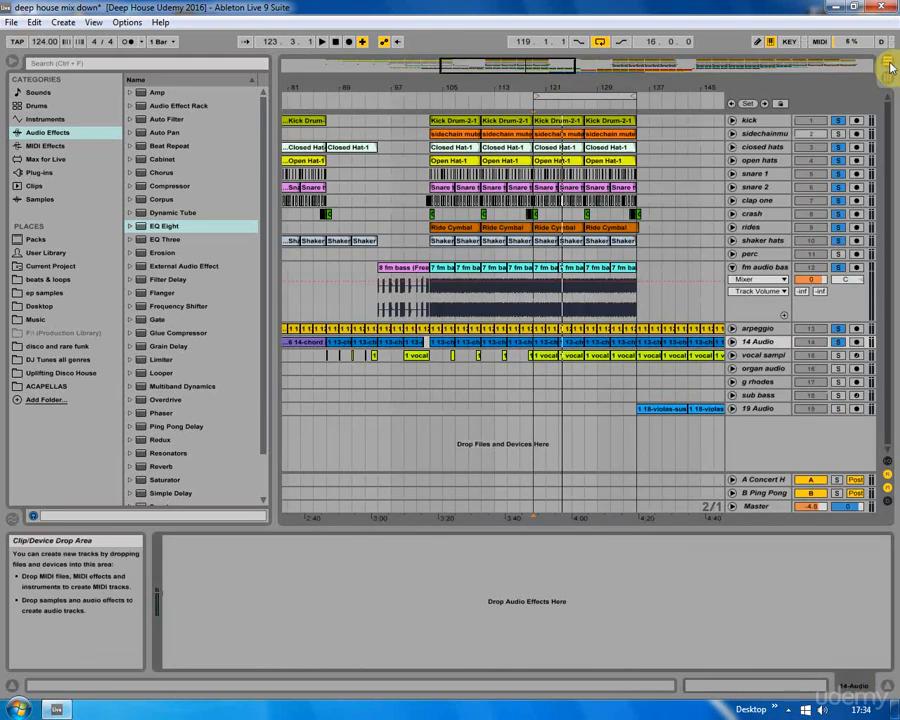
pyautogui.click(733, 341)
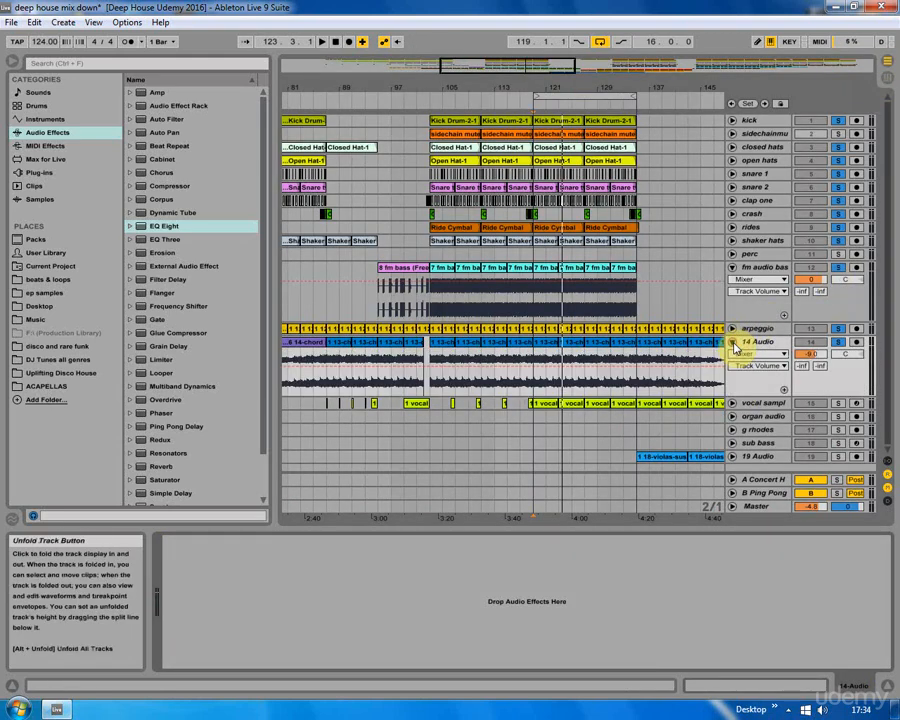
# Audition the 14 Audio chords in the arrangement from bars 103, 141 and the loop start at bar 119
pyautogui.click(430, 358)
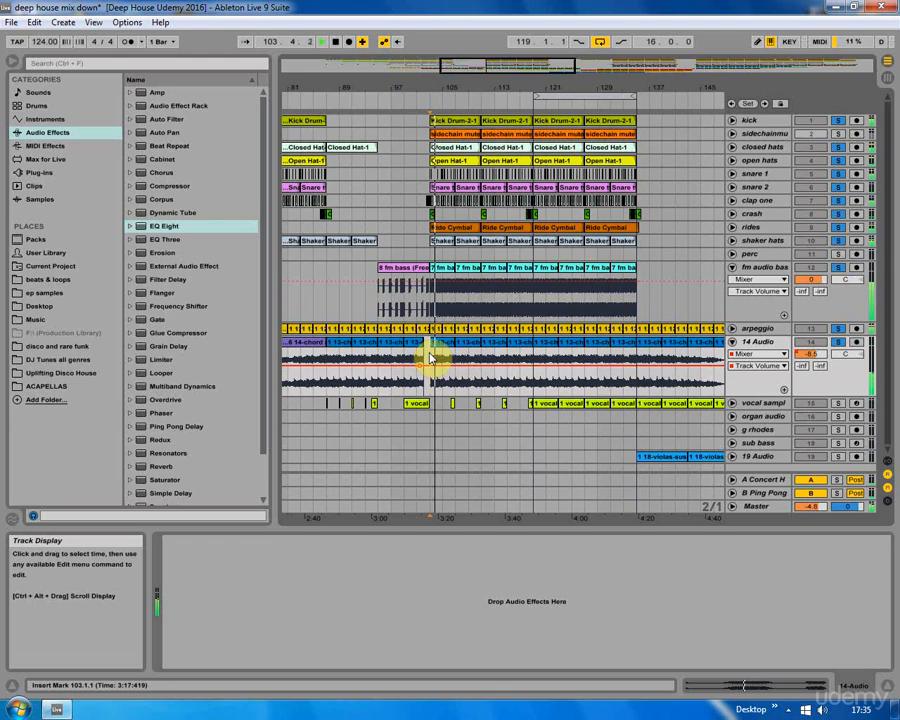
pyautogui.click(560, 358)
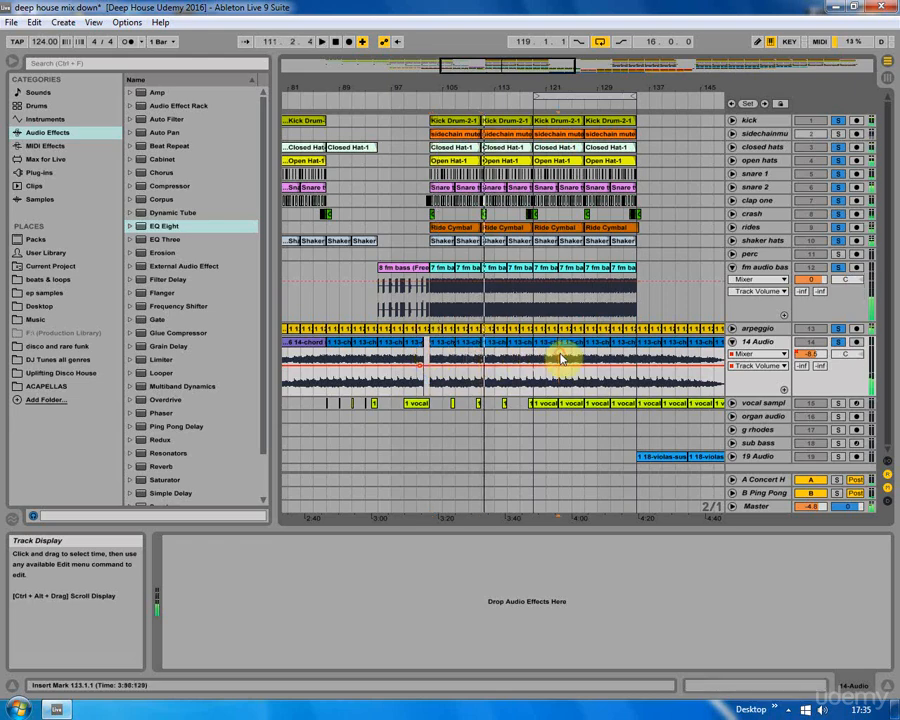
pyautogui.click(676, 361)
pyautogui.press('space')
pyautogui.press('space')
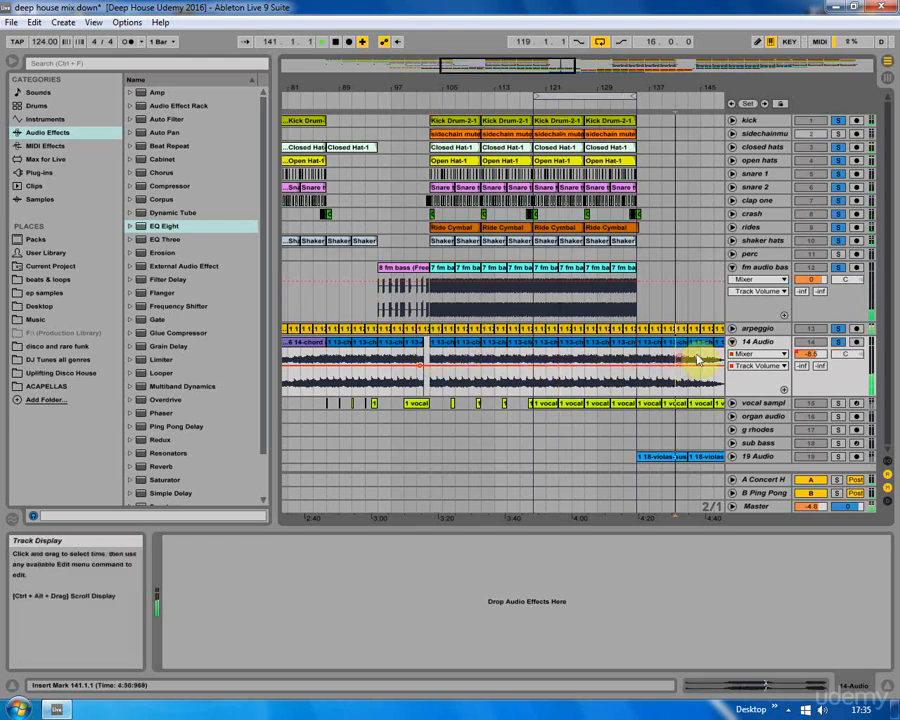
pyautogui.click(535, 358)
pyautogui.press('space')
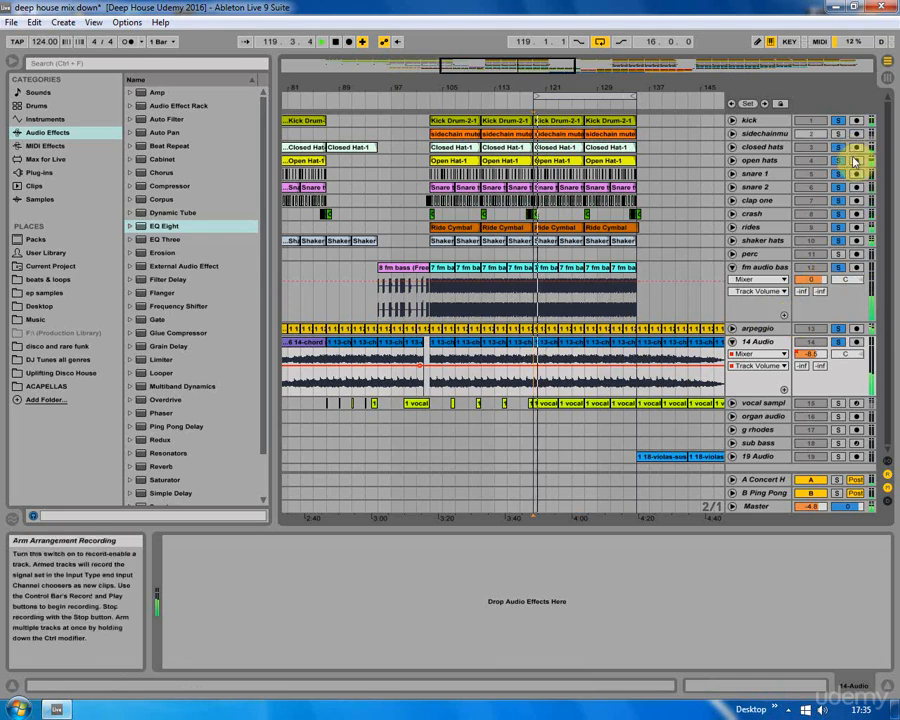
# Raise the 14 Audio track's volume to -7.0 dB in the session mixer and add an EQ Eight to the track
pyautogui.click(885, 74)
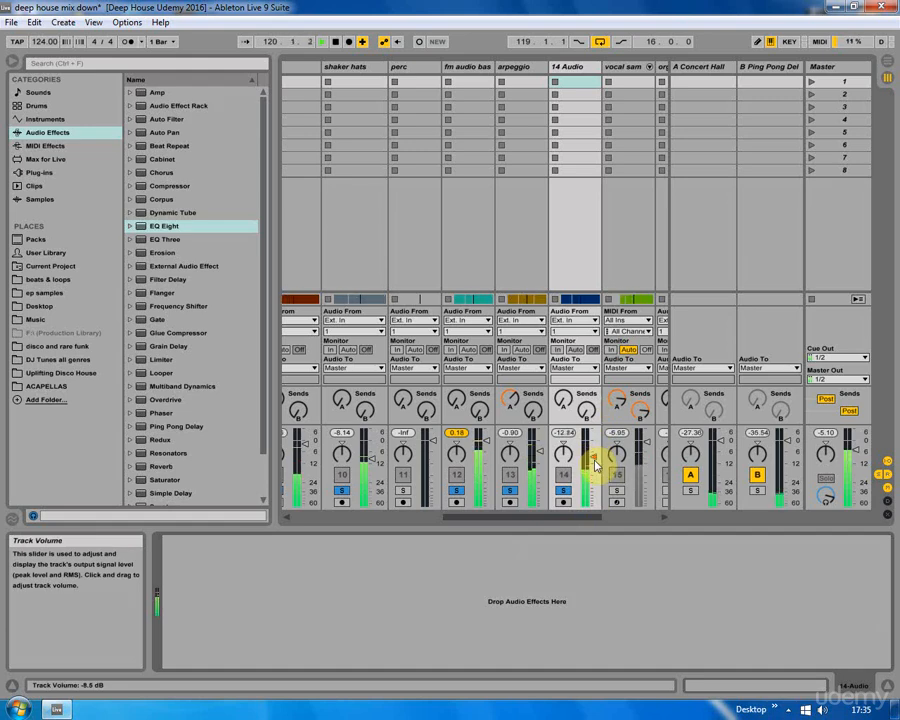
pyautogui.moveTo(595, 465); pyautogui.dragTo(595, 456)
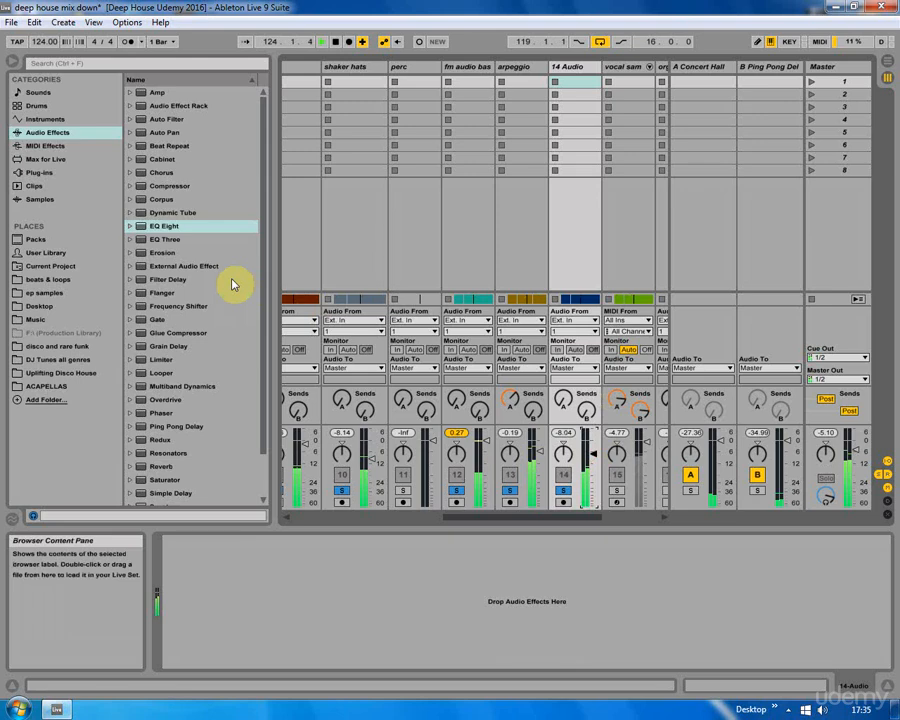
pyautogui.click(160, 226)
pyautogui.moveTo(160, 226); pyautogui.dragTo(293, 554)
# Make band 3 of the 14 Audio EQ Eight a low cut at about 116 Hz with a Q of 0.47
pyautogui.click(247, 596)
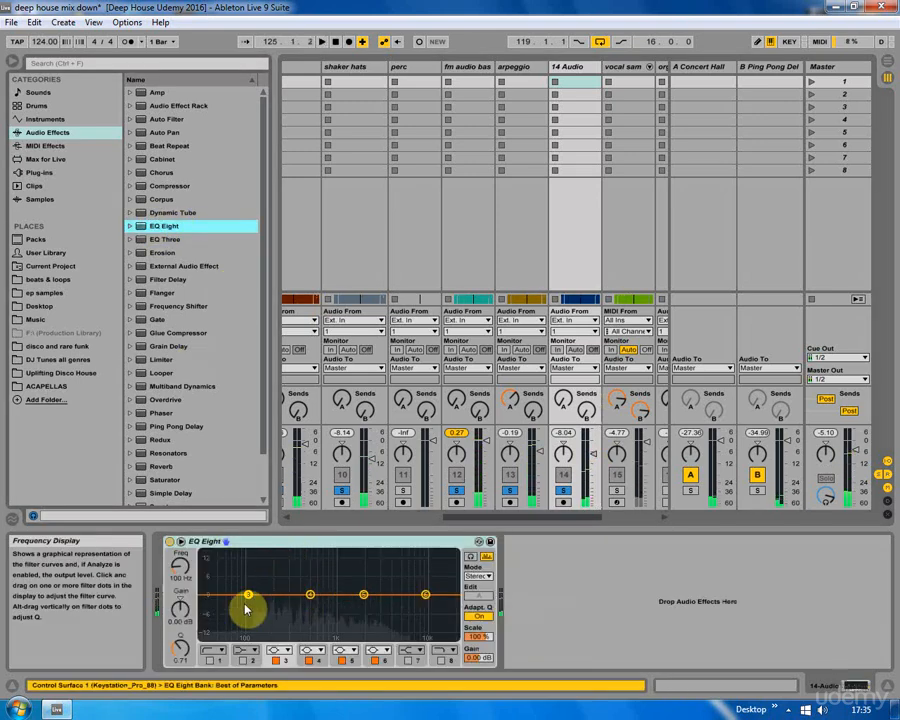
pyautogui.click(280, 650)
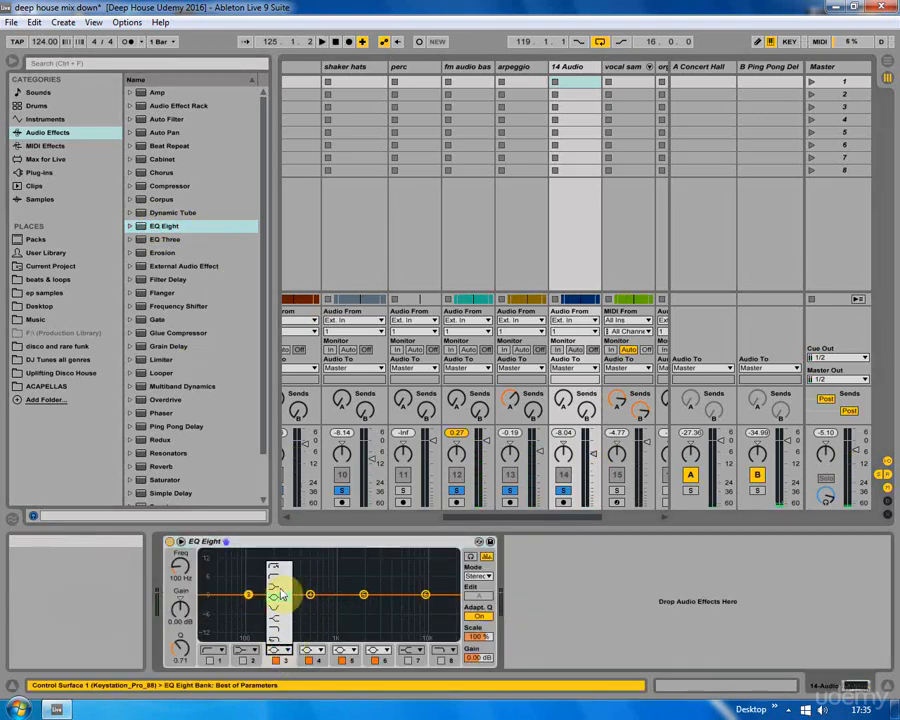
pyautogui.click(280, 578)
pyautogui.press('space')
pyautogui.moveTo(248, 606)
pyautogui.mouseDown()
pyautogui.moveTo(251, 599)
pyautogui.moveTo(254, 607)
pyautogui.mouseUp()
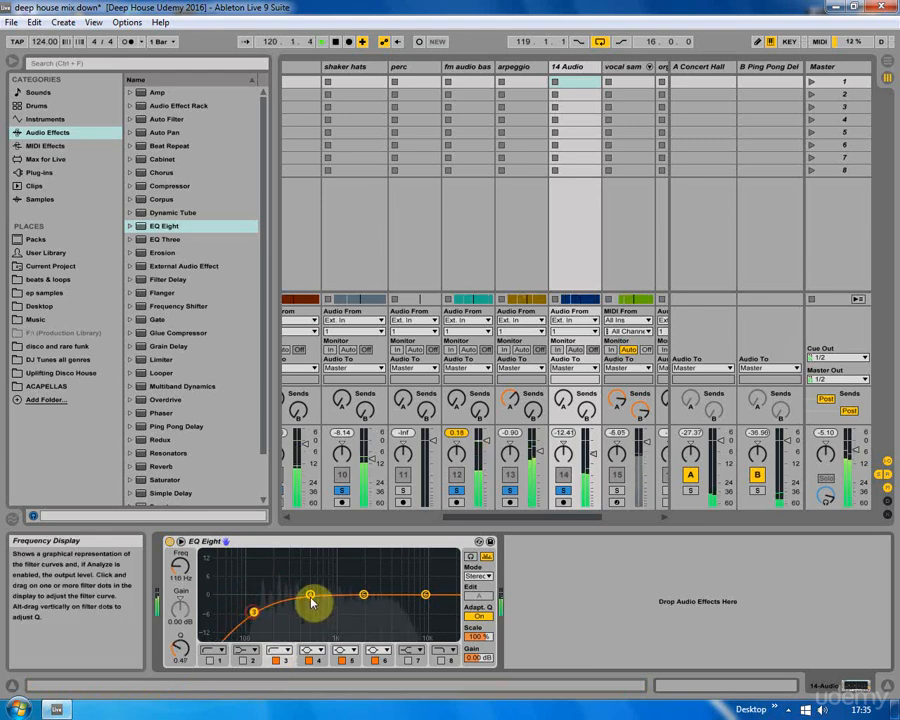
# Boost bands 4 and 5 of the 14 Audio EQ Eight slightly and change band 6 to a high cut
pyautogui.moveTo(310, 594); pyautogui.dragTo(412, 592)
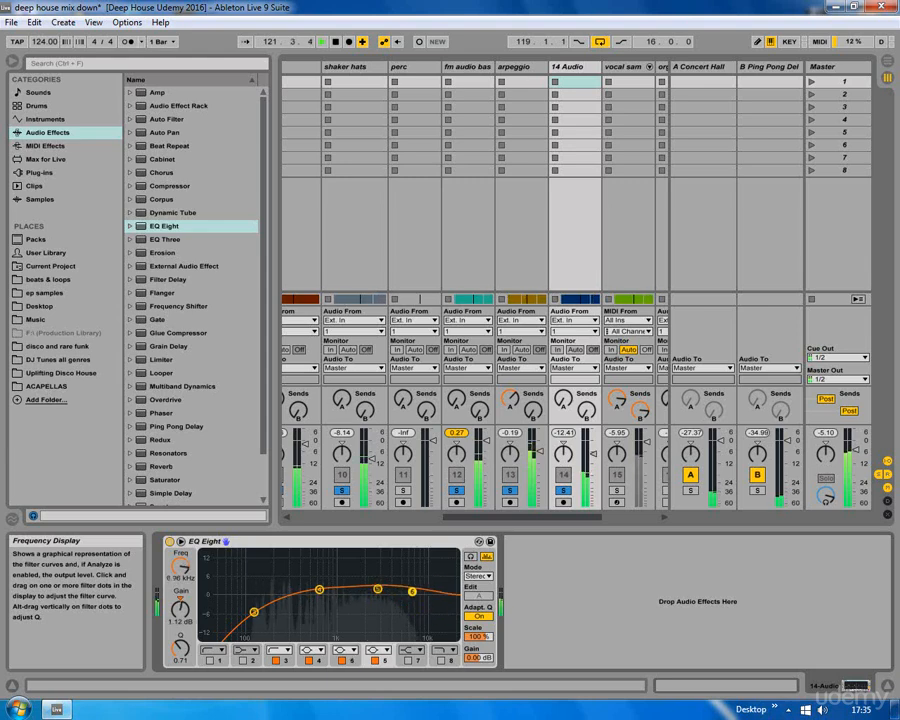
pyautogui.click(376, 650)
pyautogui.click(376, 634)
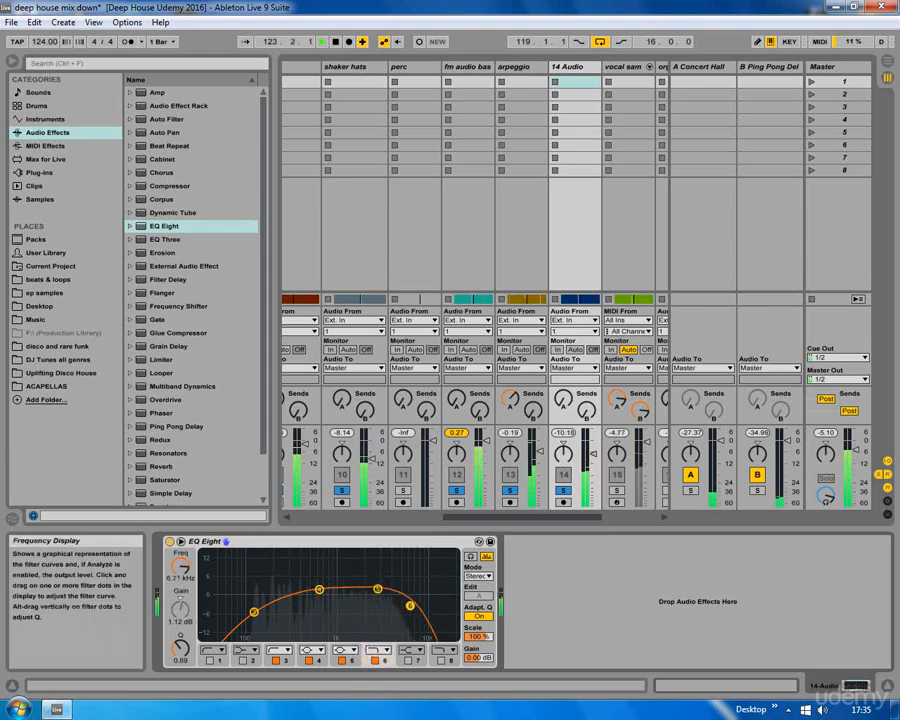
# Fine-tune the 14 Audio EQ: high cut near 7 kHz, band 4 at 2.36 dB and 735 Hz, low cut at 183 Hz with Q 0.85
pyautogui.moveTo(408, 600)
pyautogui.mouseDown()
pyautogui.moveTo(441, 576)
pyautogui.moveTo(380, 586)
pyautogui.moveTo(412, 604)
pyautogui.mouseUp()
pyautogui.moveTo(319, 589); pyautogui.dragTo(326, 587)
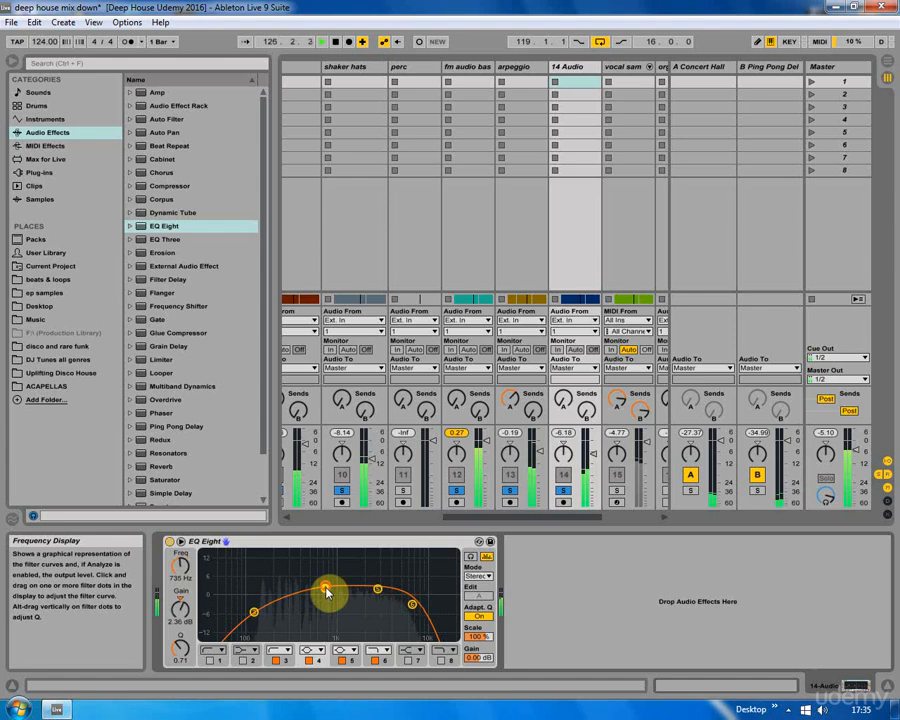
pyautogui.moveTo(250, 612); pyautogui.dragTo(271, 602)
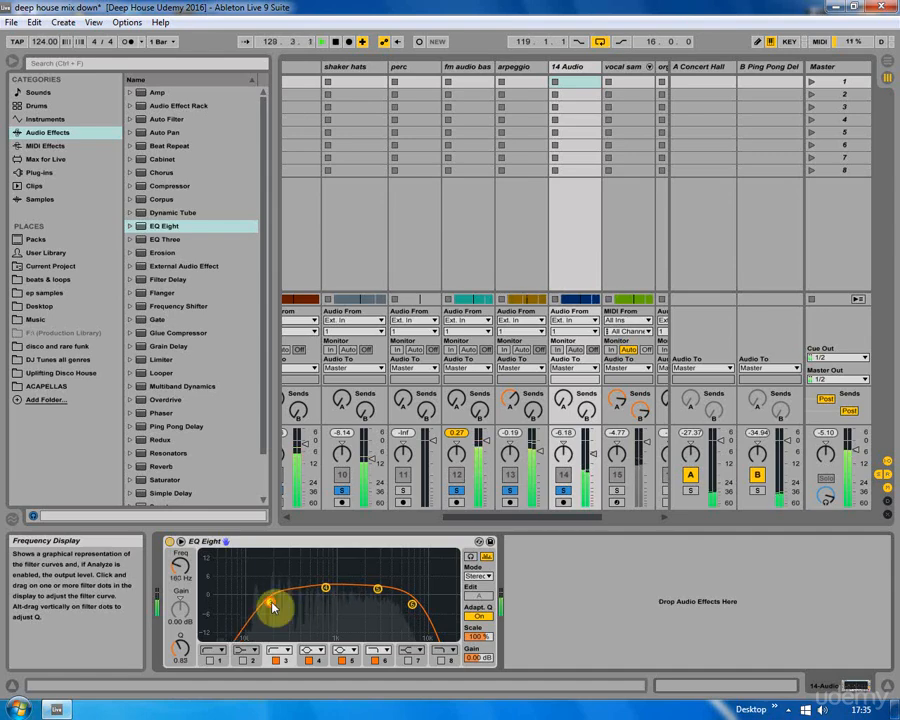
# Rename the 19 Audio track in the arrangement as "string"
pyautogui.click(887, 60)
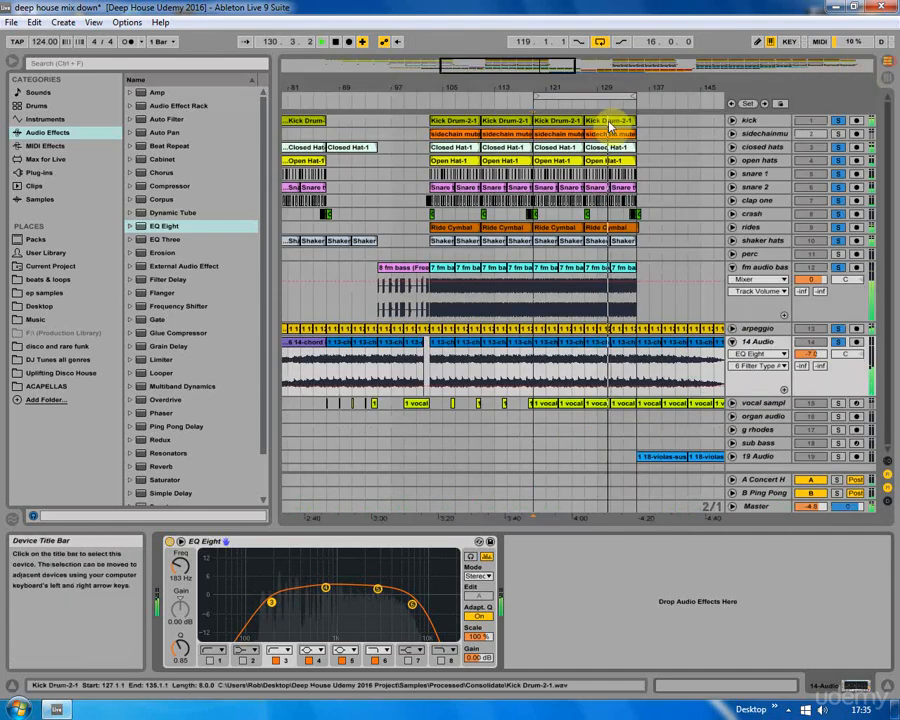
pyautogui.rightClick(757, 456)
pyautogui.click(667, 205)
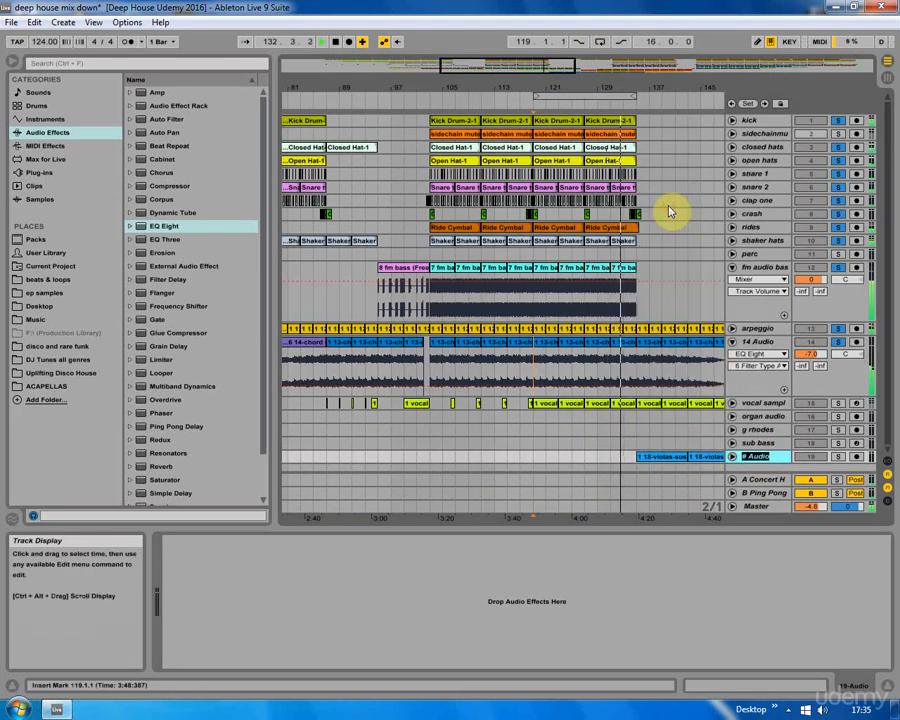
pyautogui.write('string')
pyautogui.press('Return')
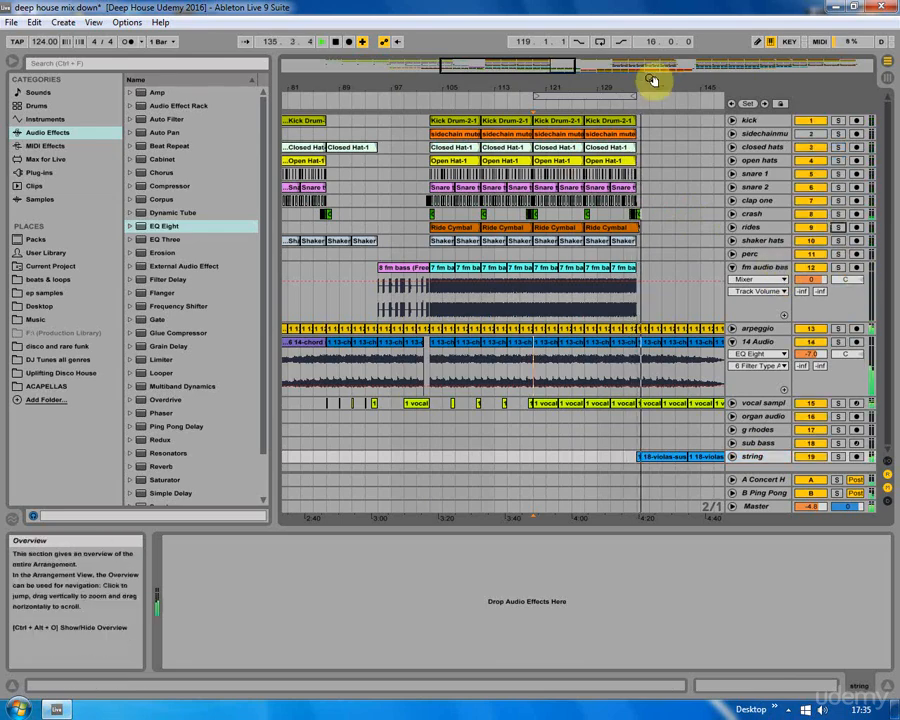
# Stop playback with all tracks unsoloed and save the current Live Set
pyautogui.moveTo(638, 87); pyautogui.dragTo(510, 79)
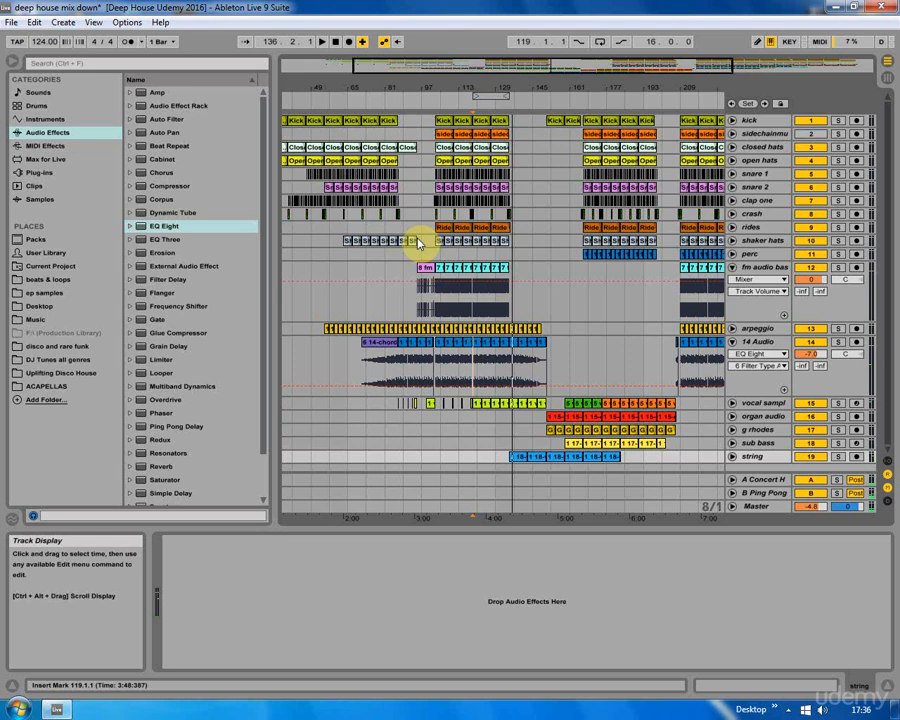
pyautogui.click(13, 22)
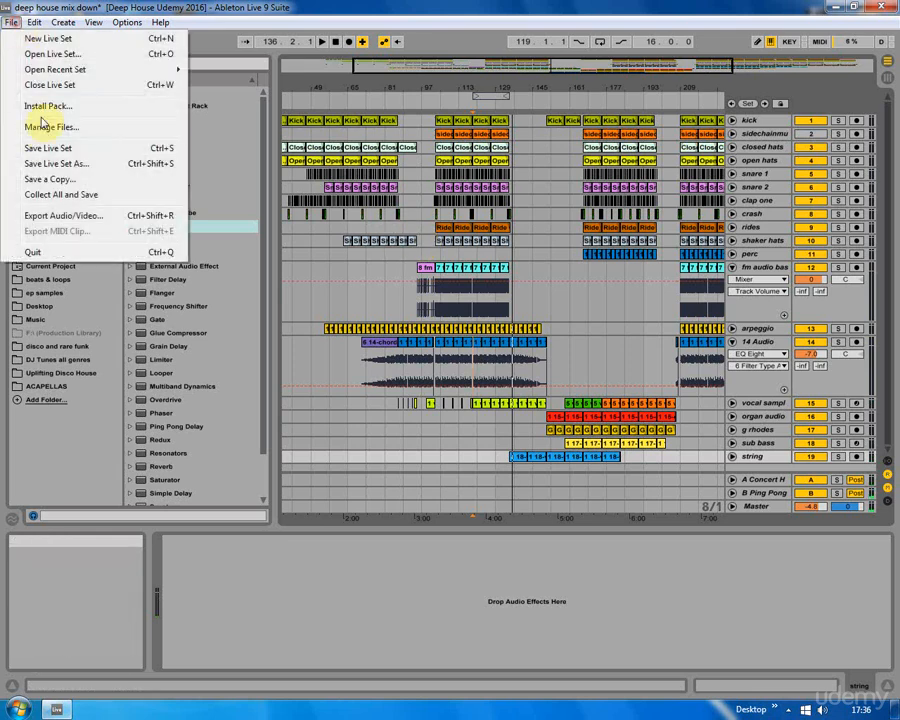
pyautogui.click(44, 147)
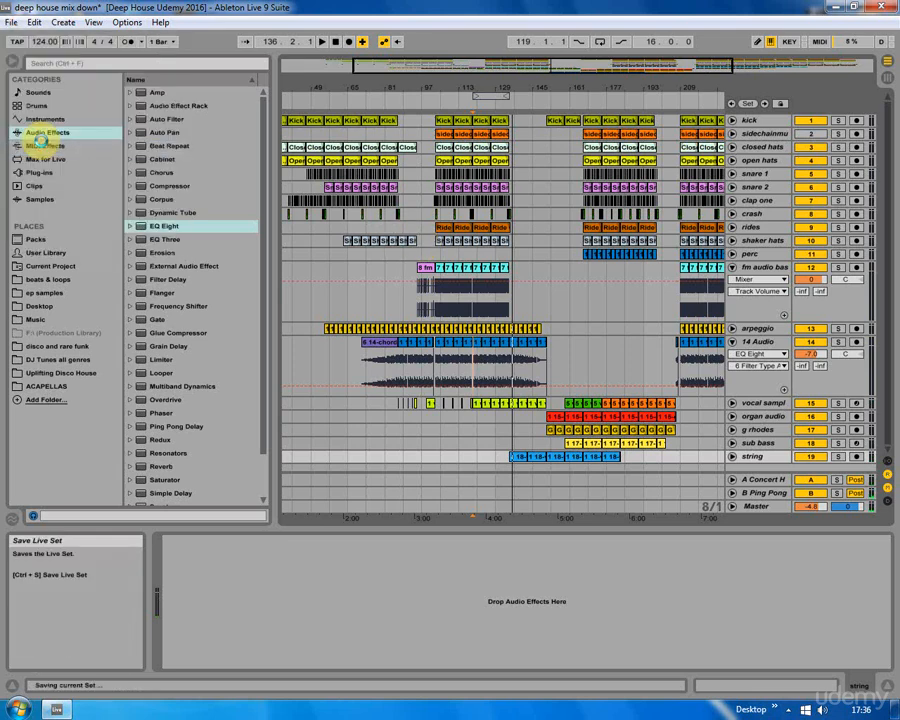